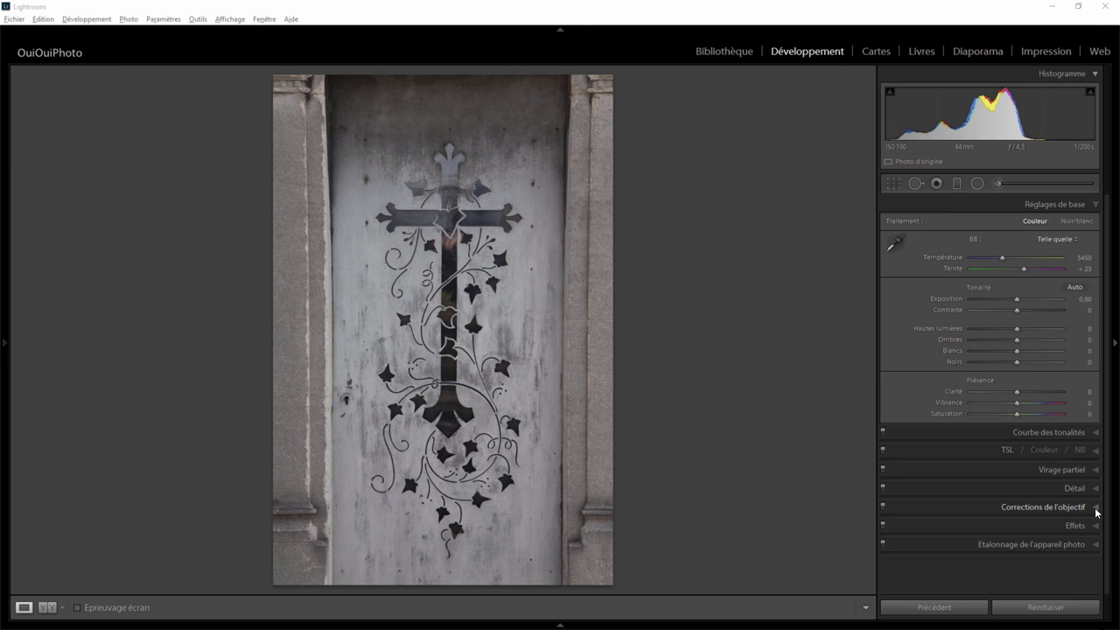
- Straighten the door with Lens Corrections Manual Vertical set to +10, ready for cropping
click(1095, 509)
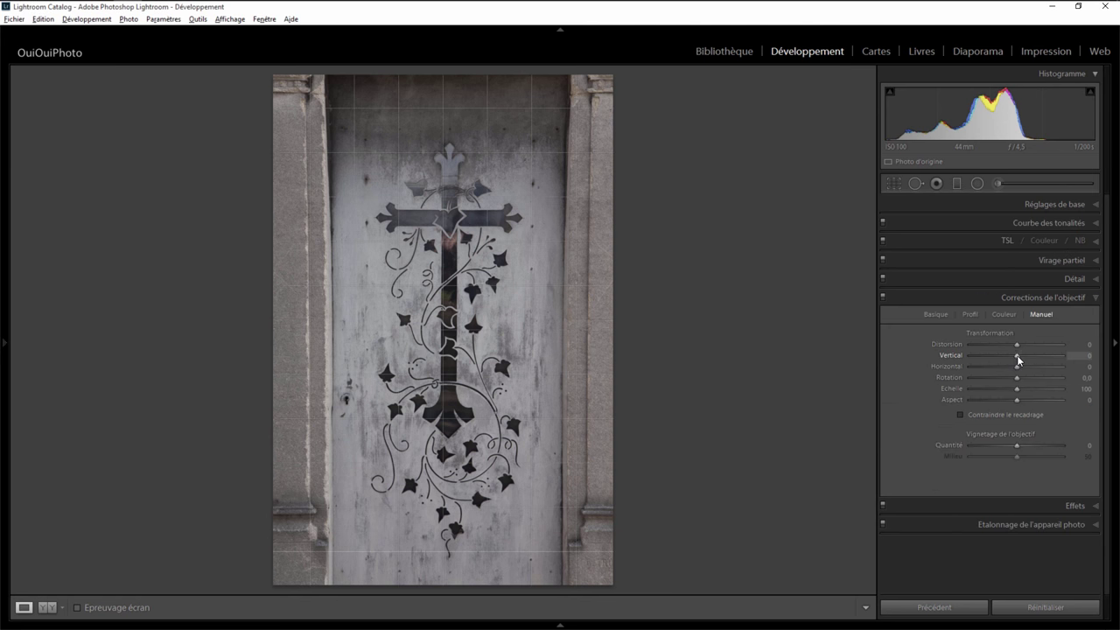
drag(1016, 355, 1021, 355)
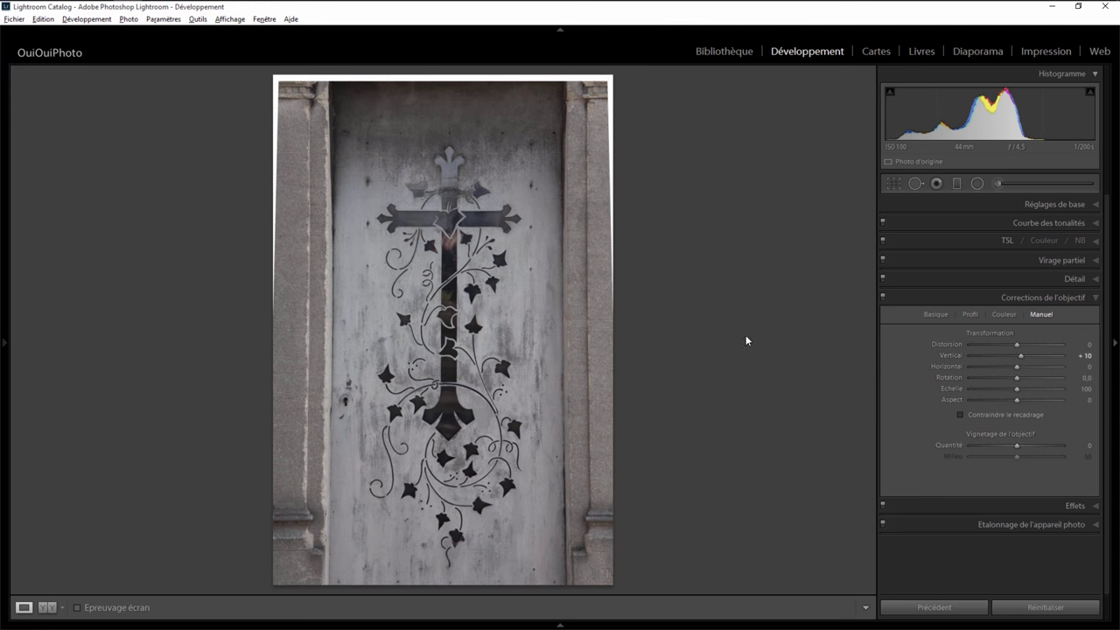
click(893, 184)
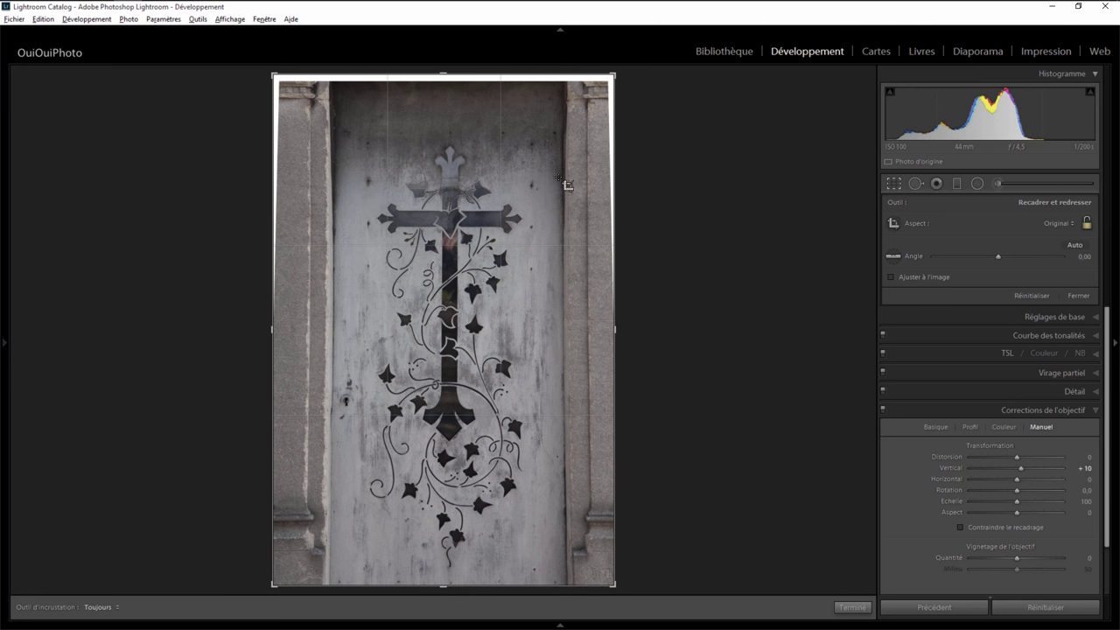
- Crop tightly to the door panel, trimming both stone pillars and nudging top and bottom edges
drag(441, 74, 444, 78)
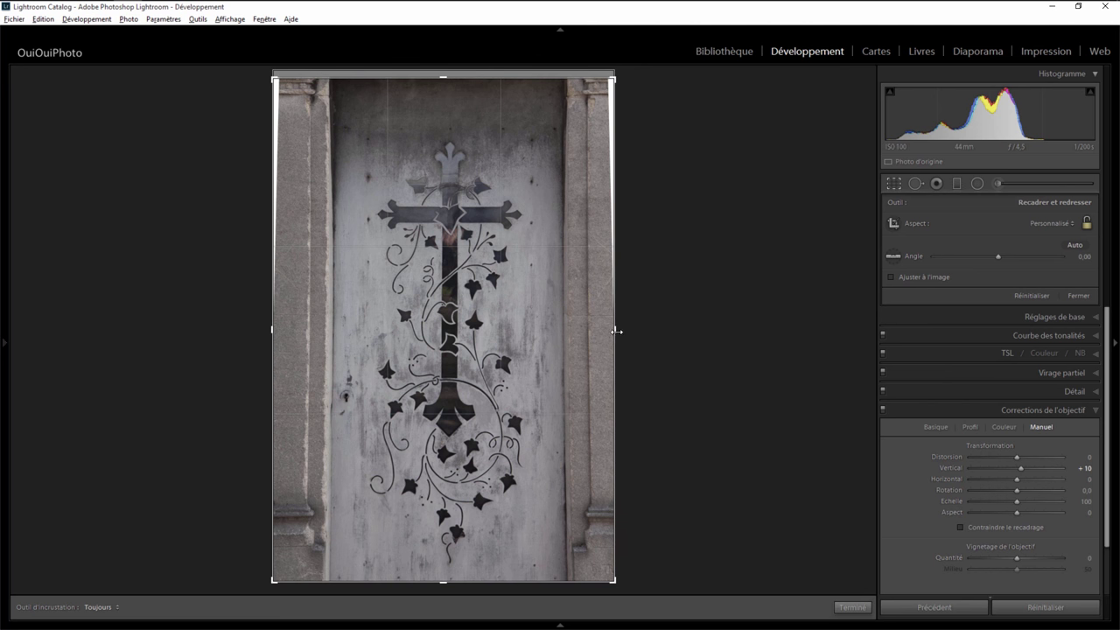
drag(617, 337, 589, 330)
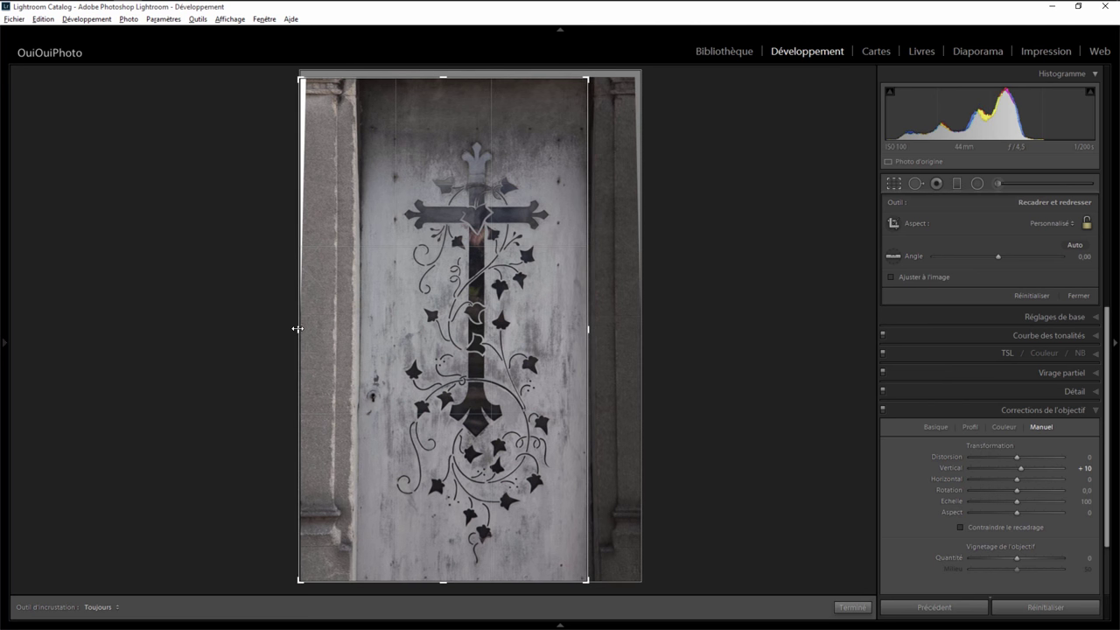
drag(300, 329, 329, 326)
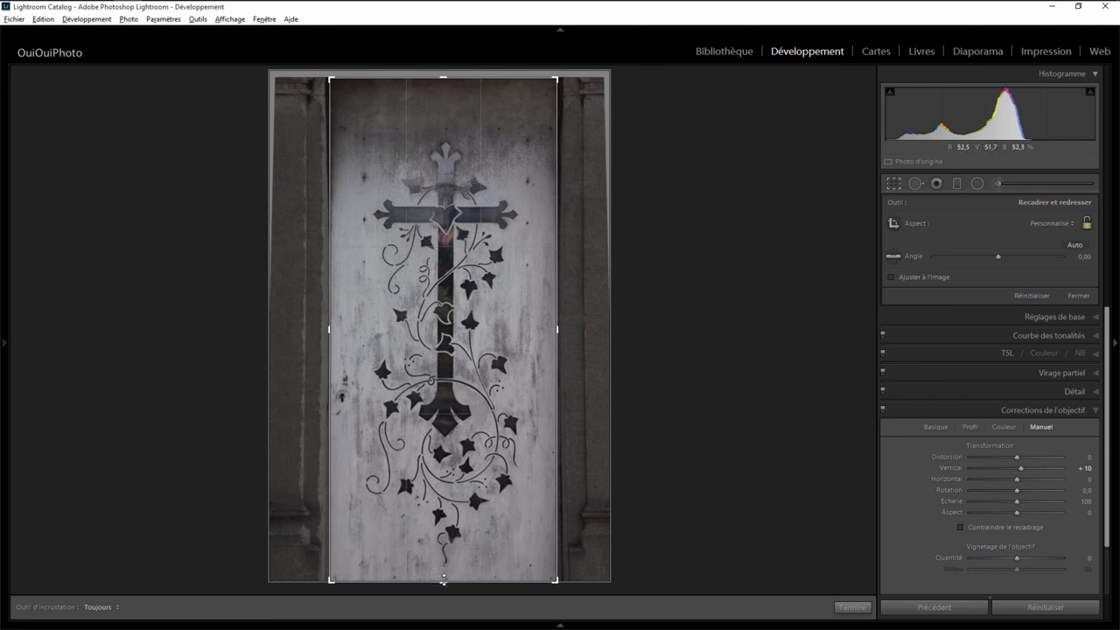
drag(444, 581, 443, 576)
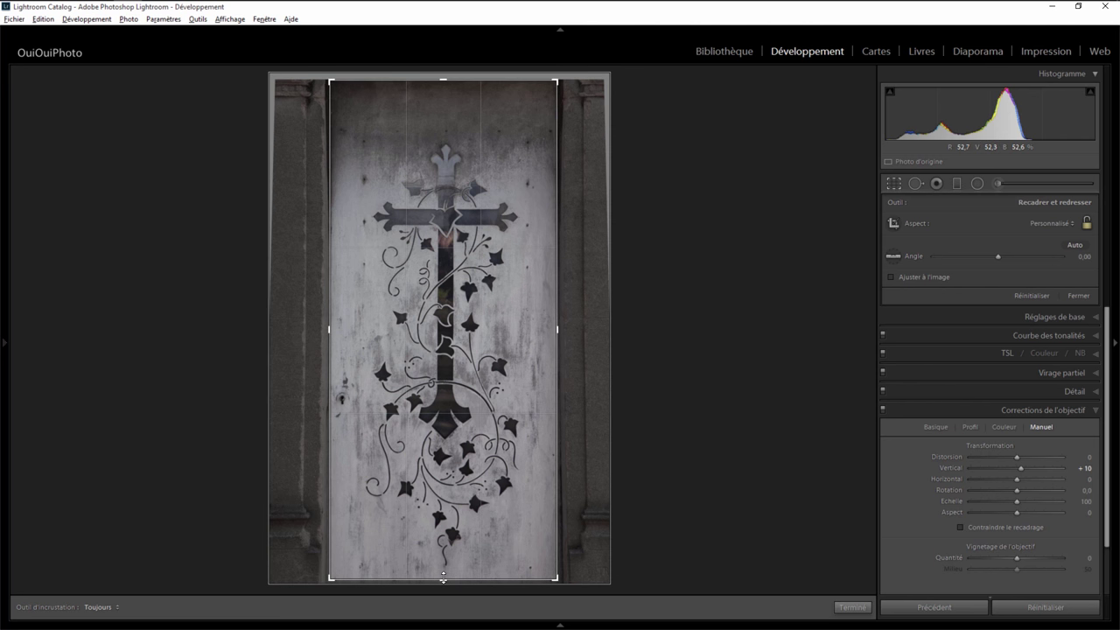
drag(444, 577, 443, 580)
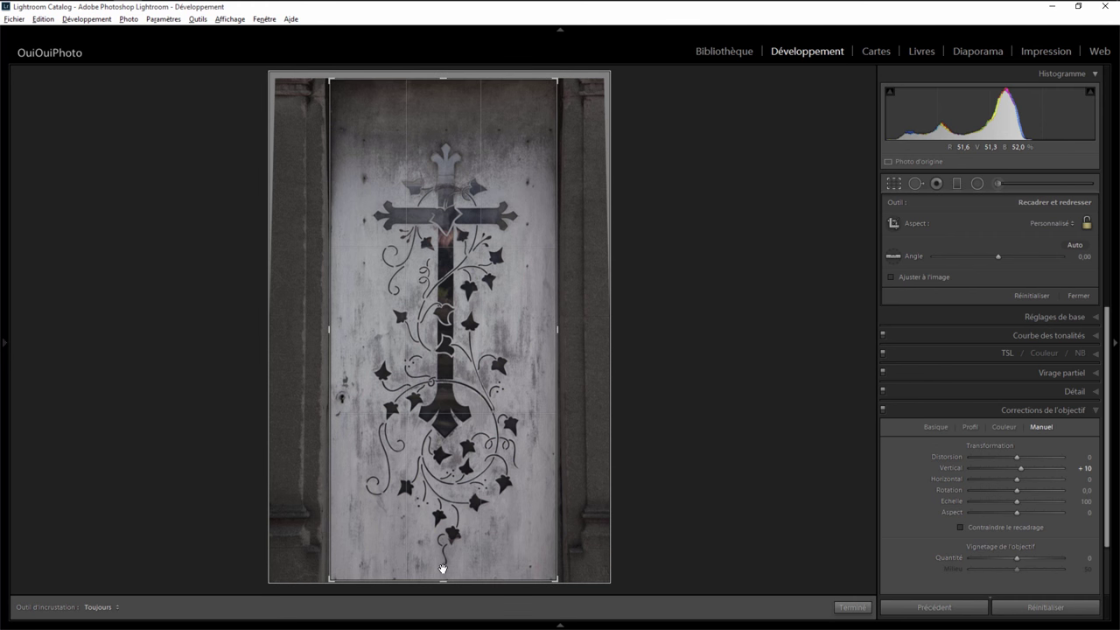
key(Return)
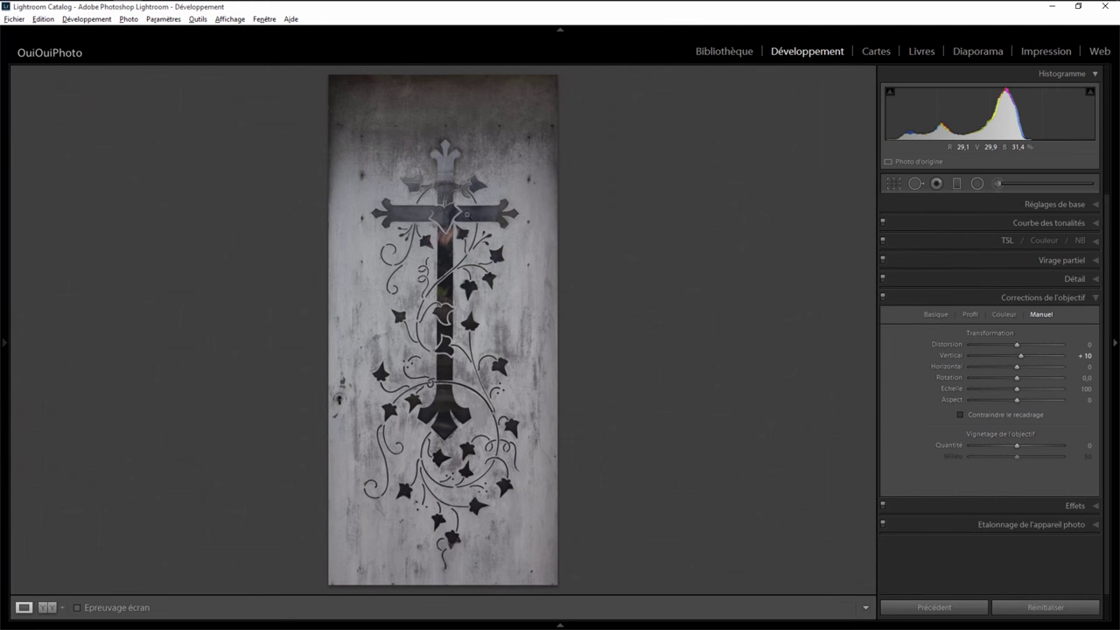
- In Basic, set Clarity +50, Exposure +0.80 and Blacks -57 for a punchier door
click(1093, 207)
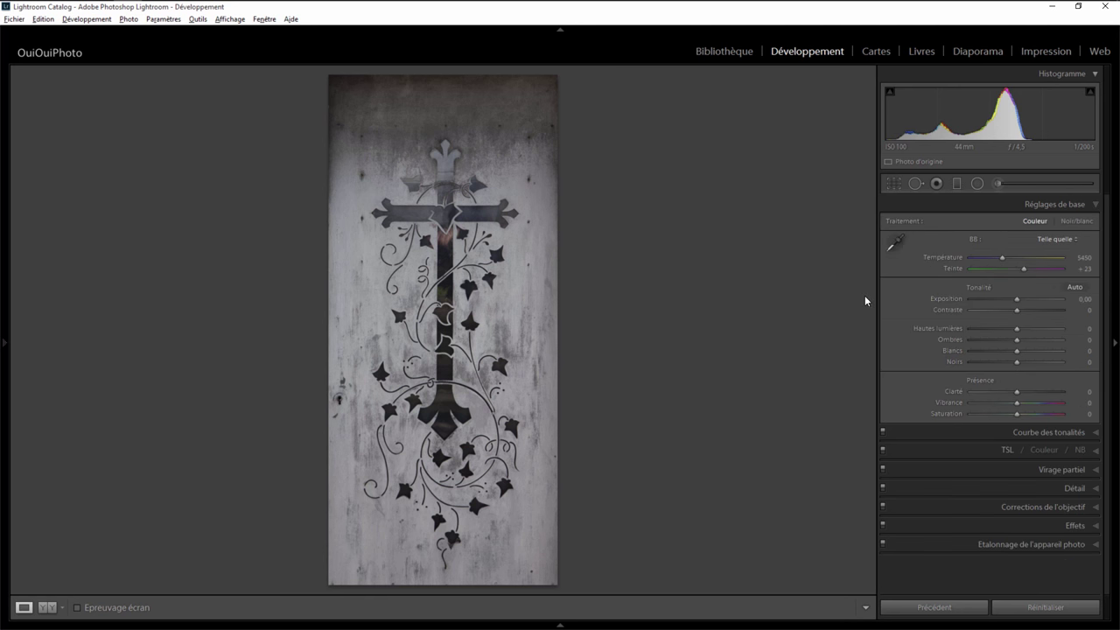
drag(1018, 391, 1039, 391)
drag(1016, 298, 1053, 312)
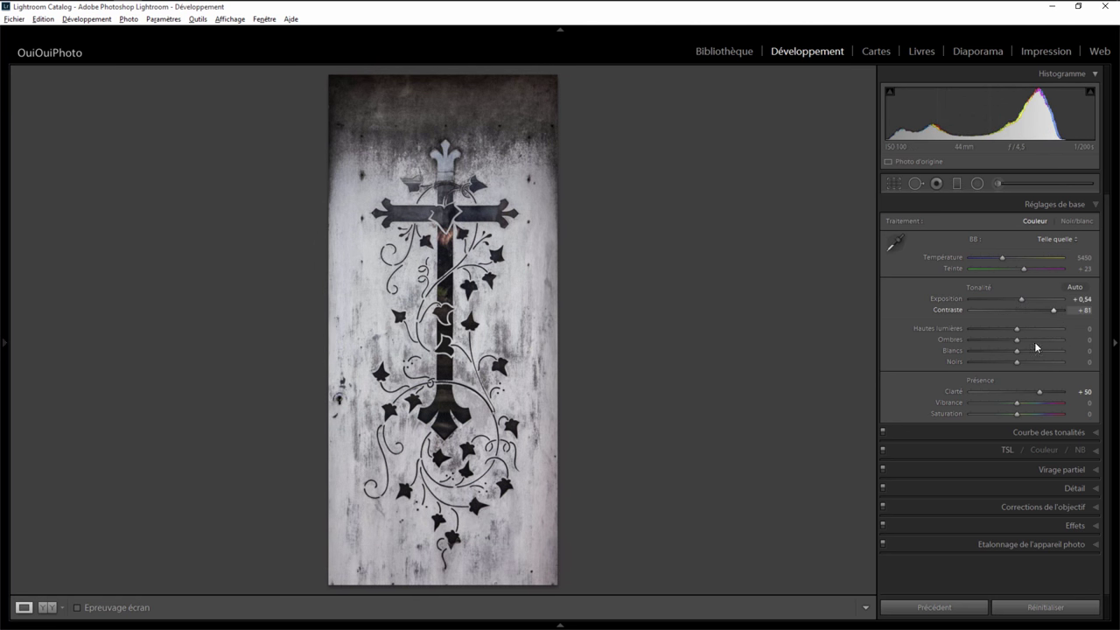
mouse_move(1016, 361)
mouse_down()
mouse_move(979, 361)
mouse_move(991, 361)
mouse_up()
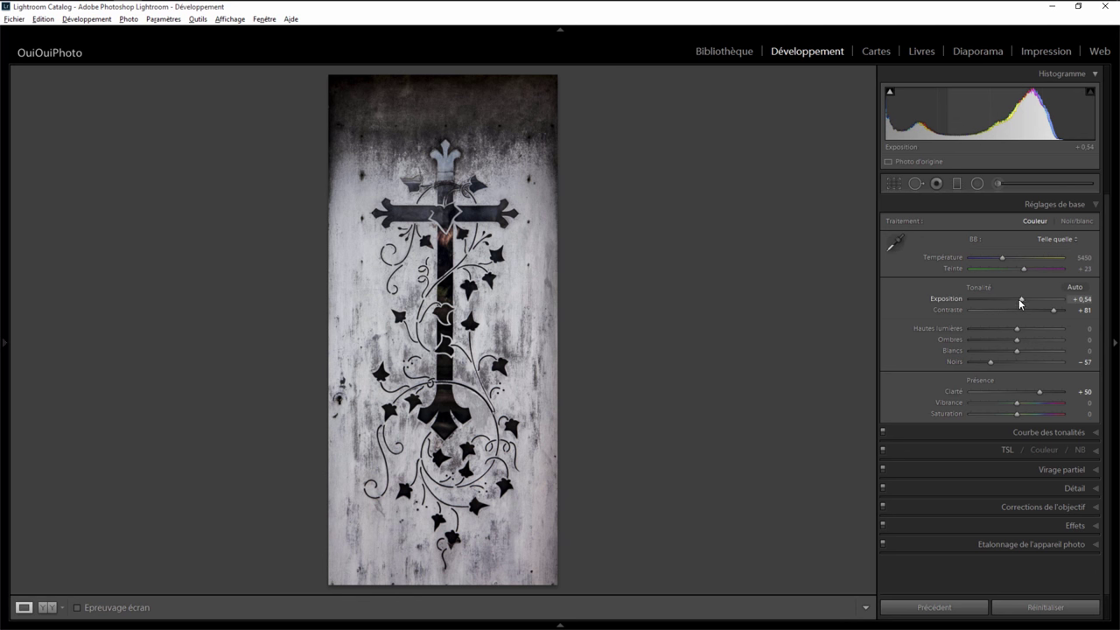
drag(1020, 297, 1023, 298)
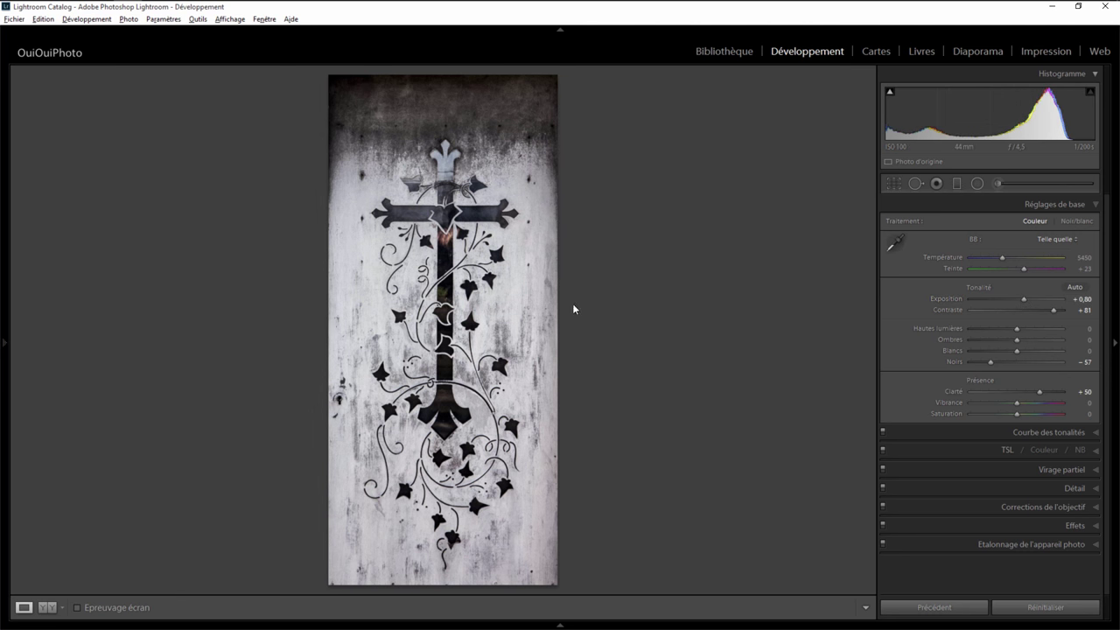
- Zoom to 1:1 to inspect the door texture, keyhole and cross centre
click(379, 326)
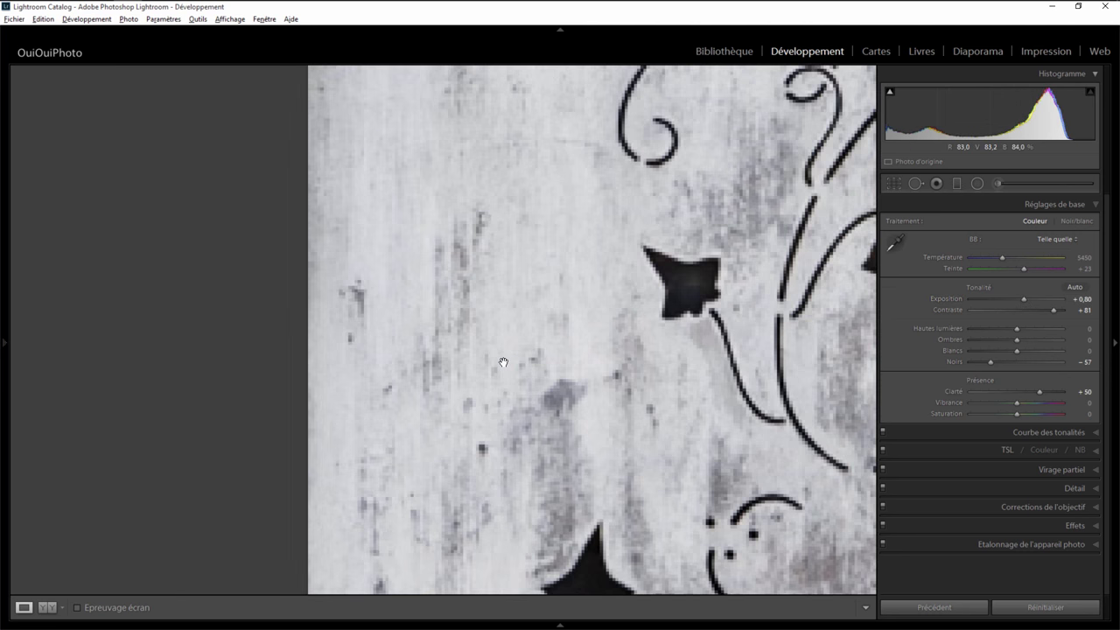
click(620, 351)
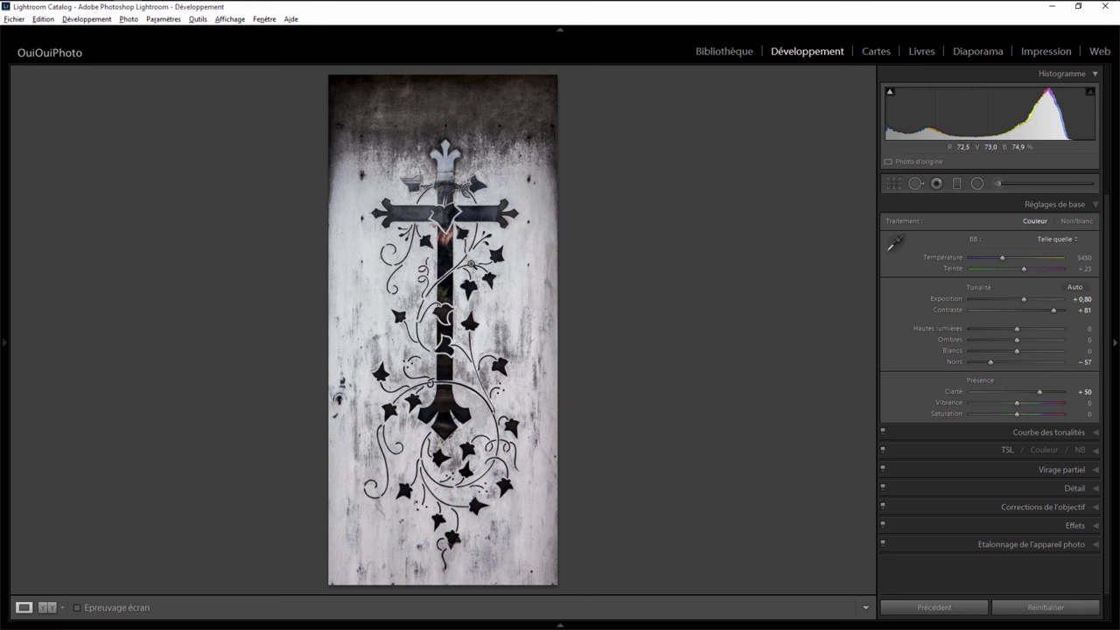
click(338, 401)
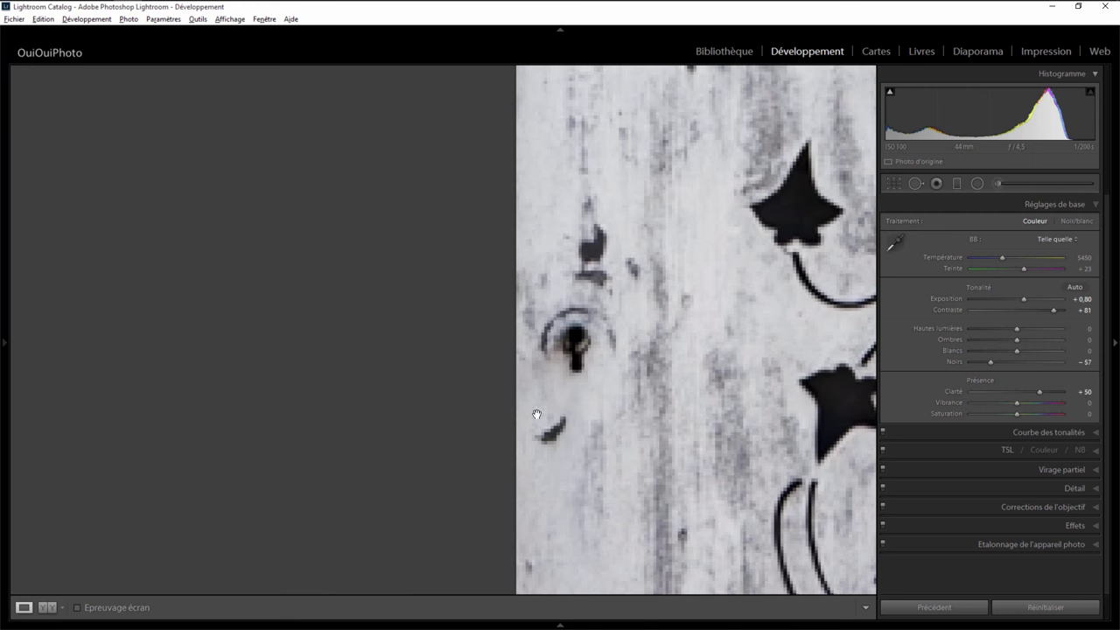
click(586, 346)
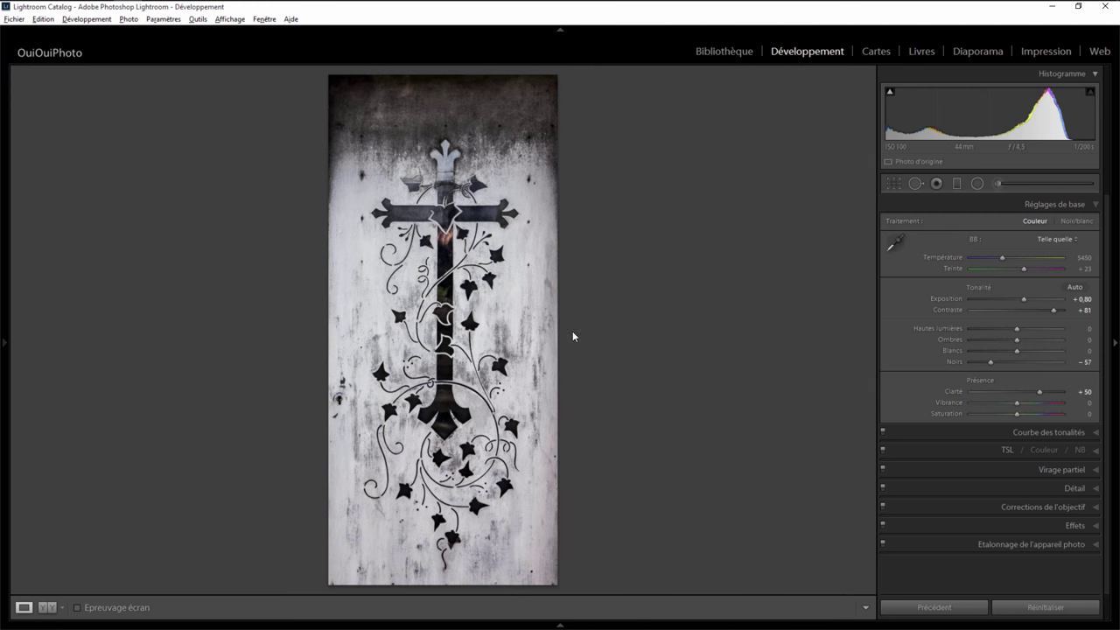
click(477, 234)
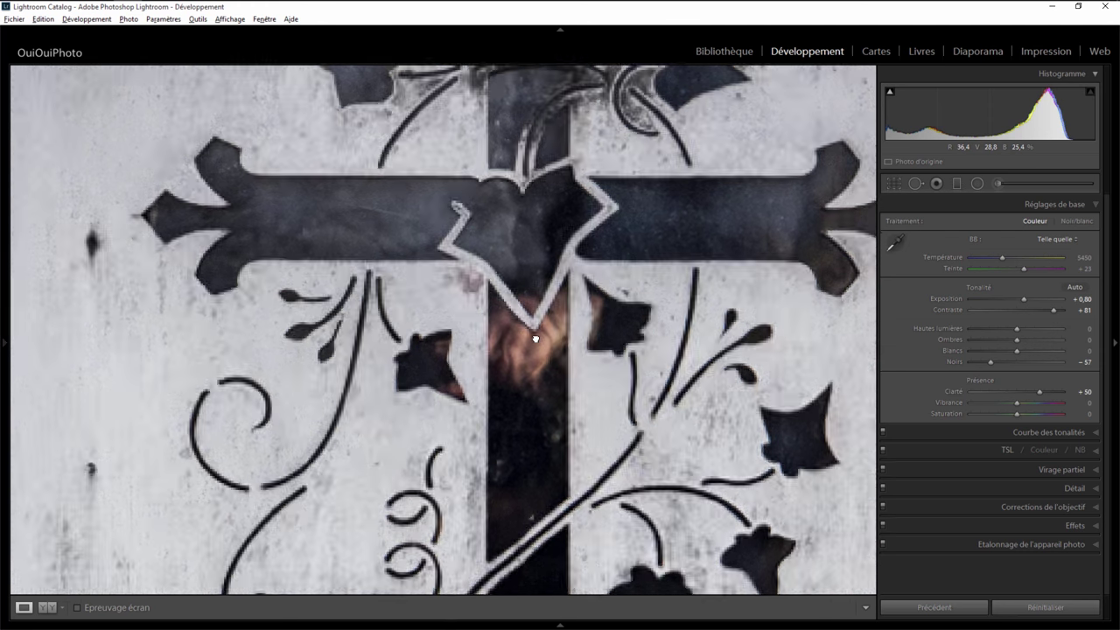
click(536, 337)
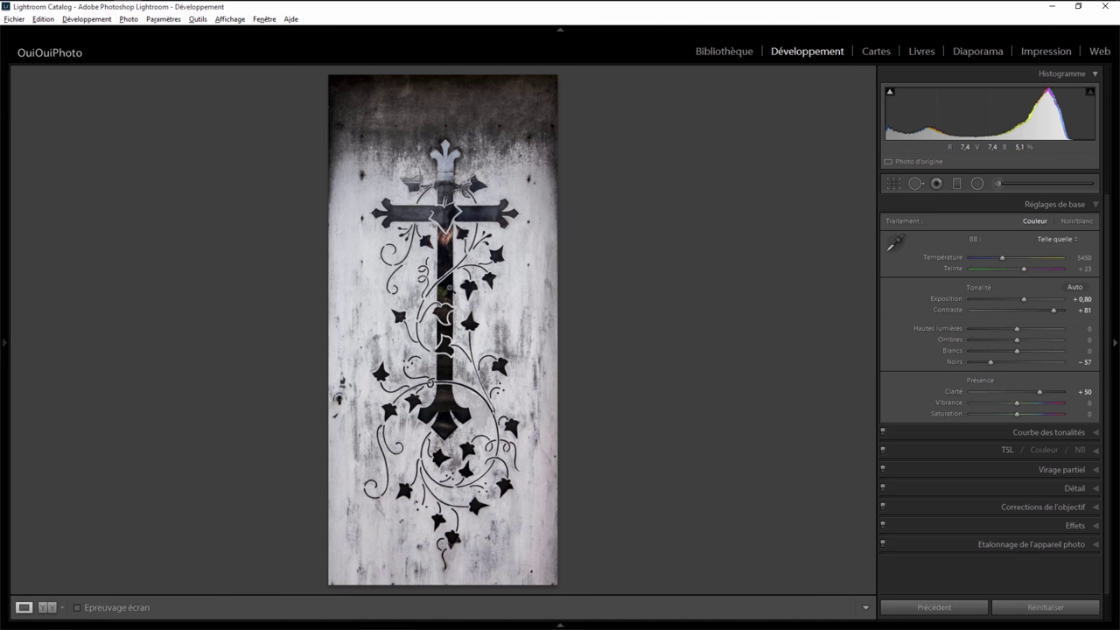
right_click(450, 290)
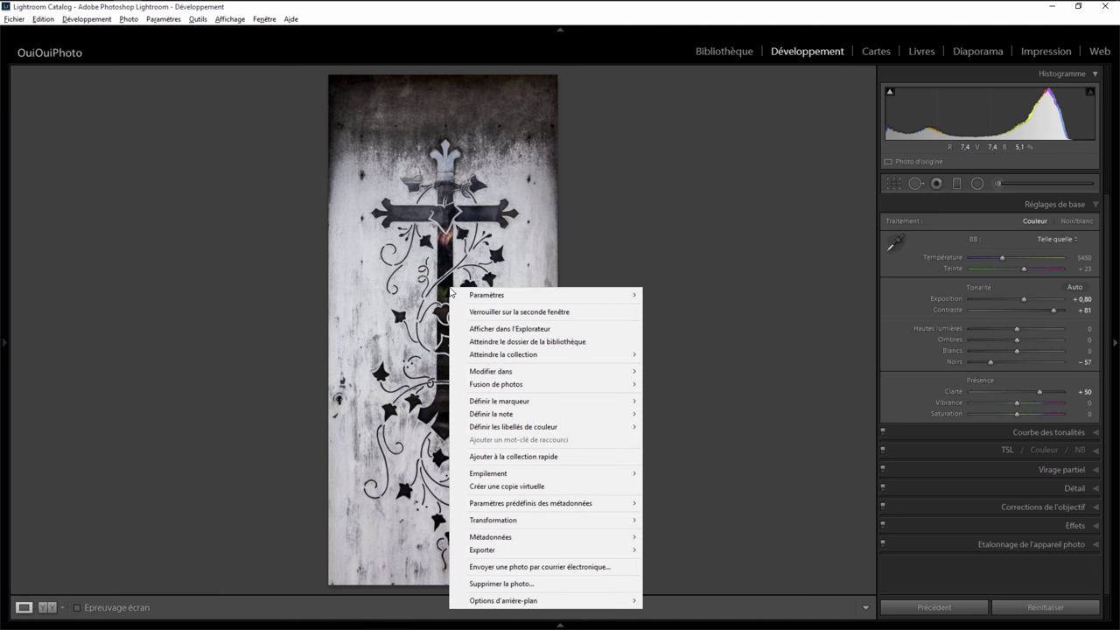
mouse_move(525, 371)
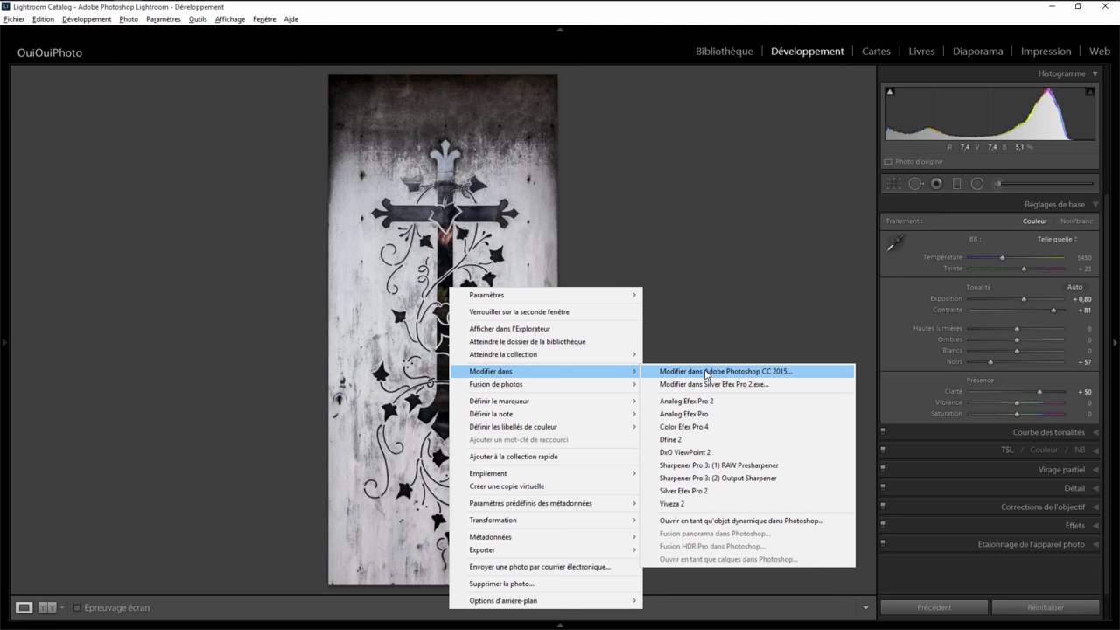
- Open the photo via Edit in Adobe Photoshop CC 2015
click(706, 372)
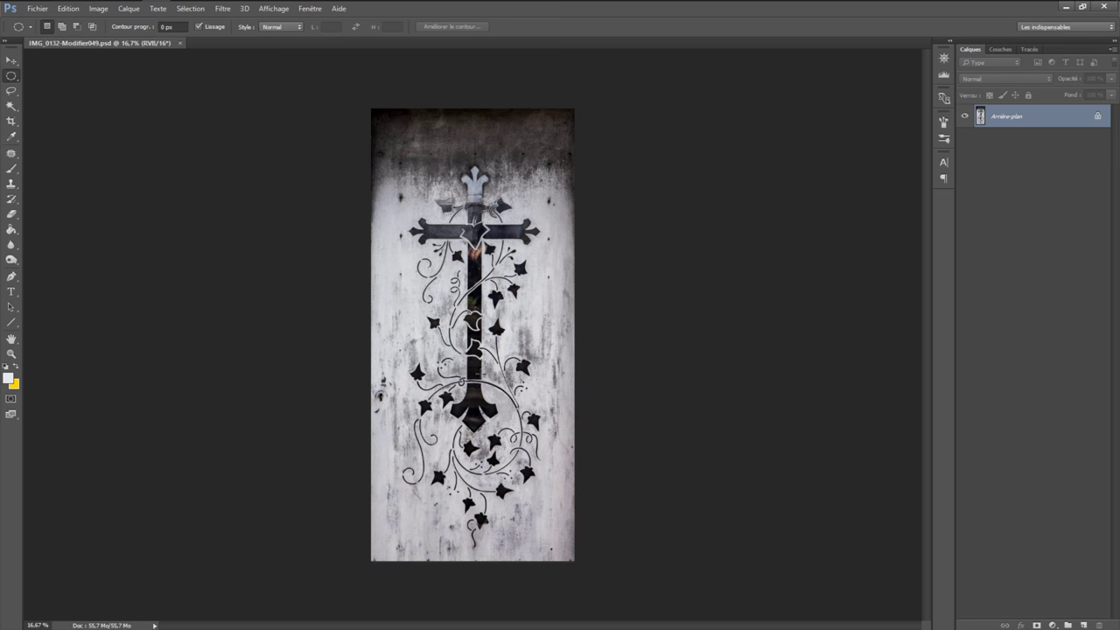
- Zoom to 33% and set up the Clone Stamp with a 100 px brush
key(ctrl+plus)
key(ctrl+plus)
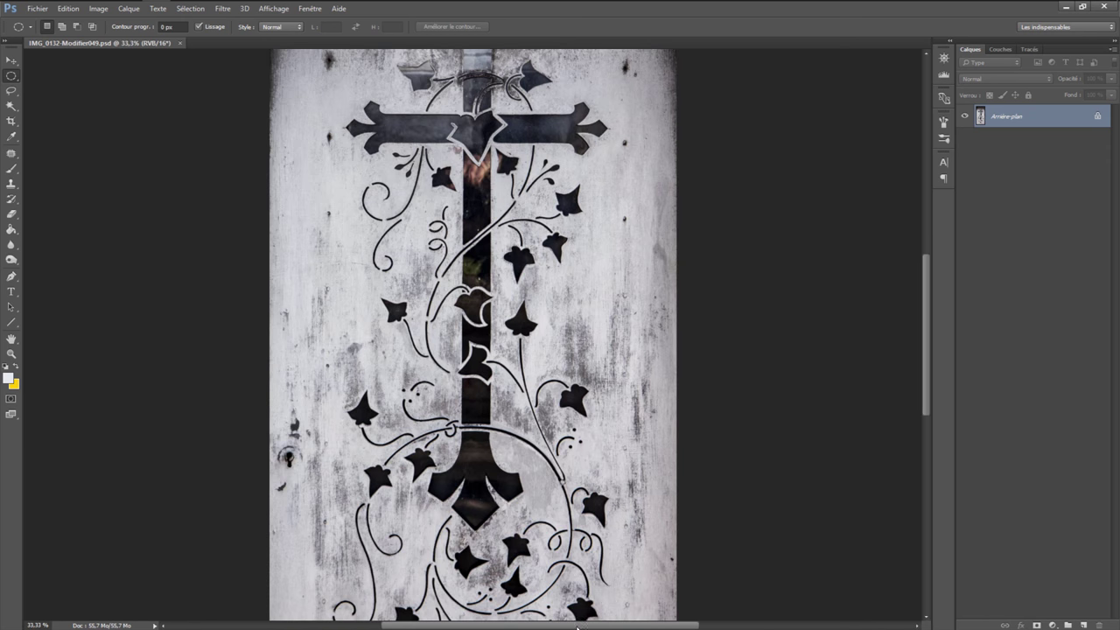
drag(577, 626, 546, 626)
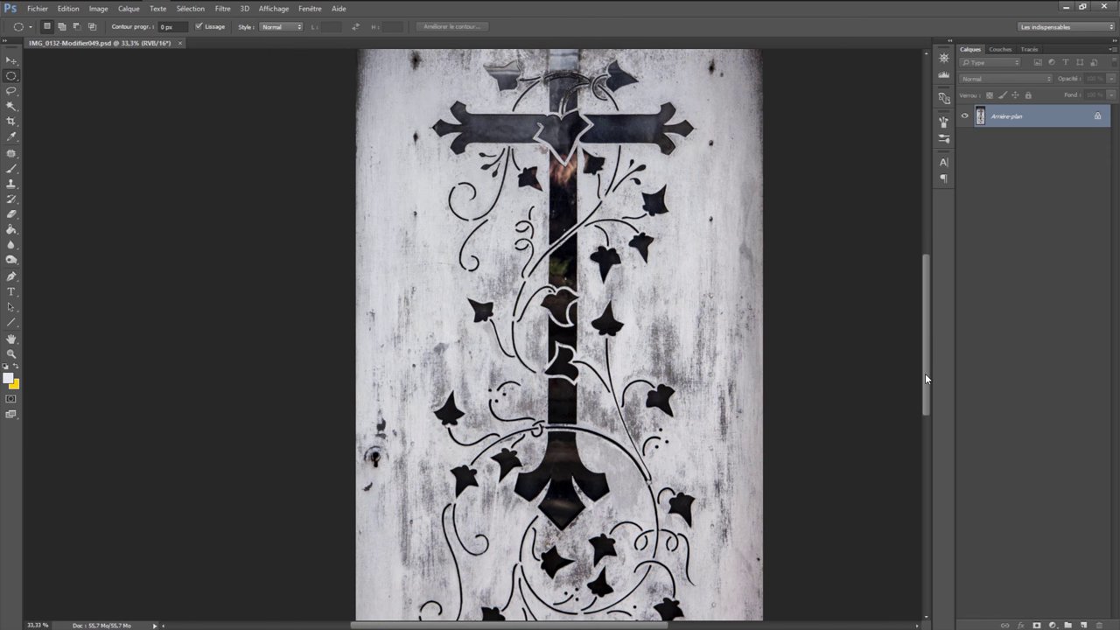
scroll(803, 402, down, 3)
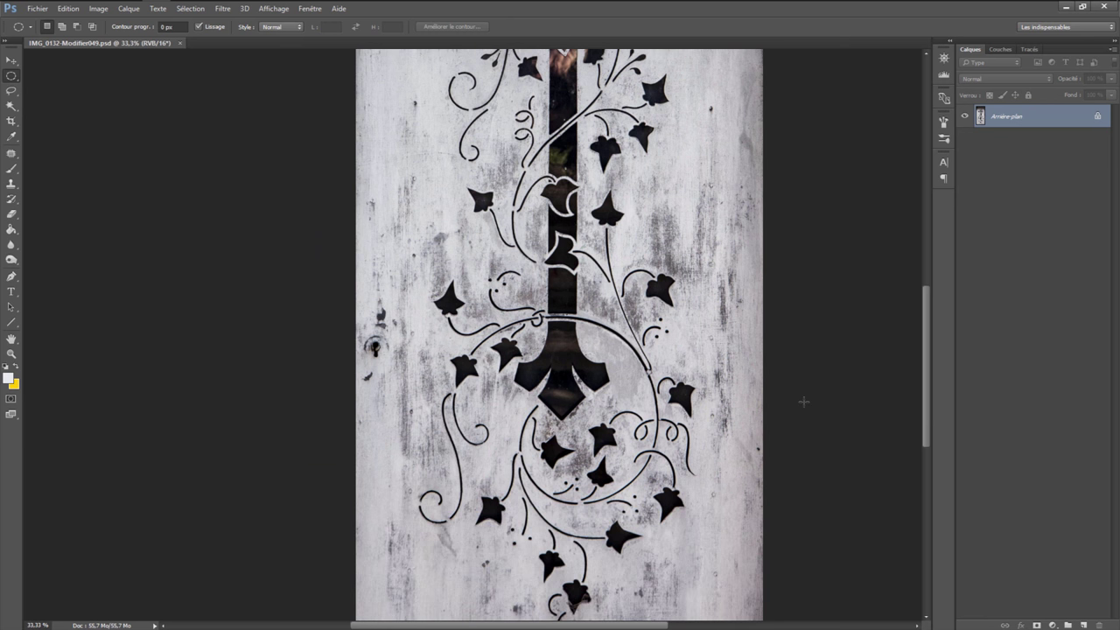
click(12, 184)
right_click(391, 338)
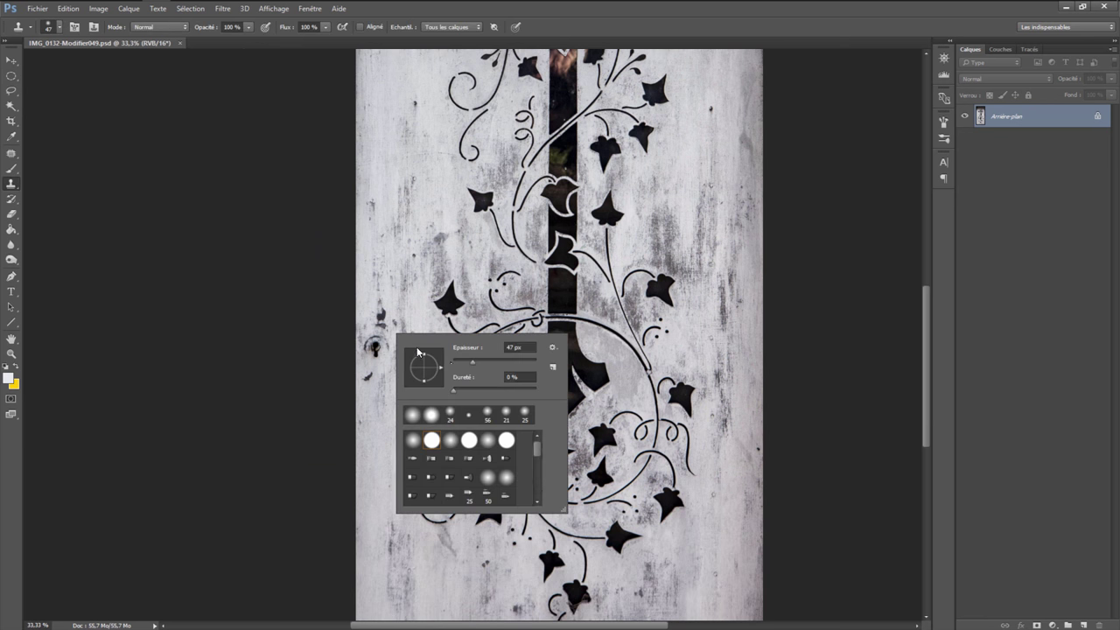
drag(476, 362, 479, 361)
drag(488, 367, 488, 371)
key(Return)
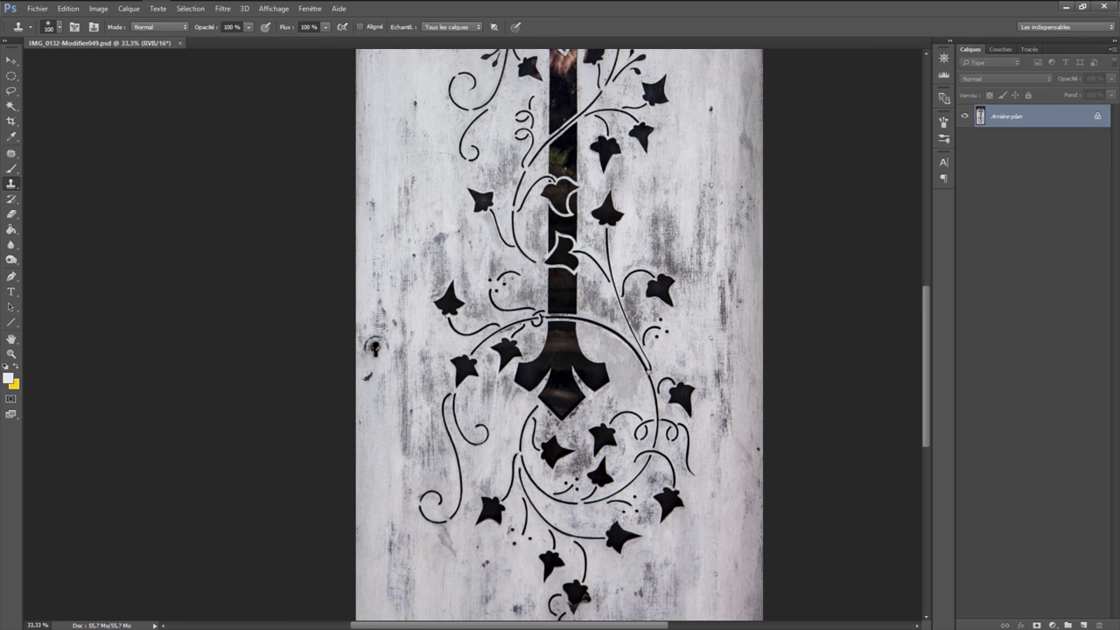
- Clone clean weathered wood texture over the keyhole
click(395, 358)
drag(378, 341, 372, 348)
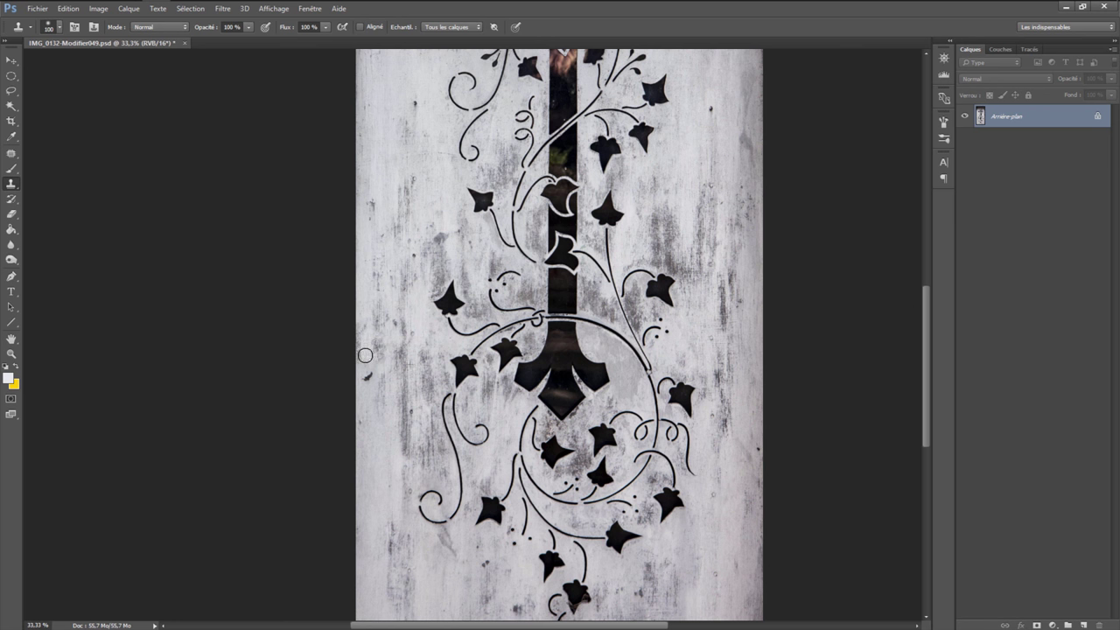
drag(367, 350, 360, 385)
scroll(927, 298, up, 5)
scroll(927, 291, up, 1)
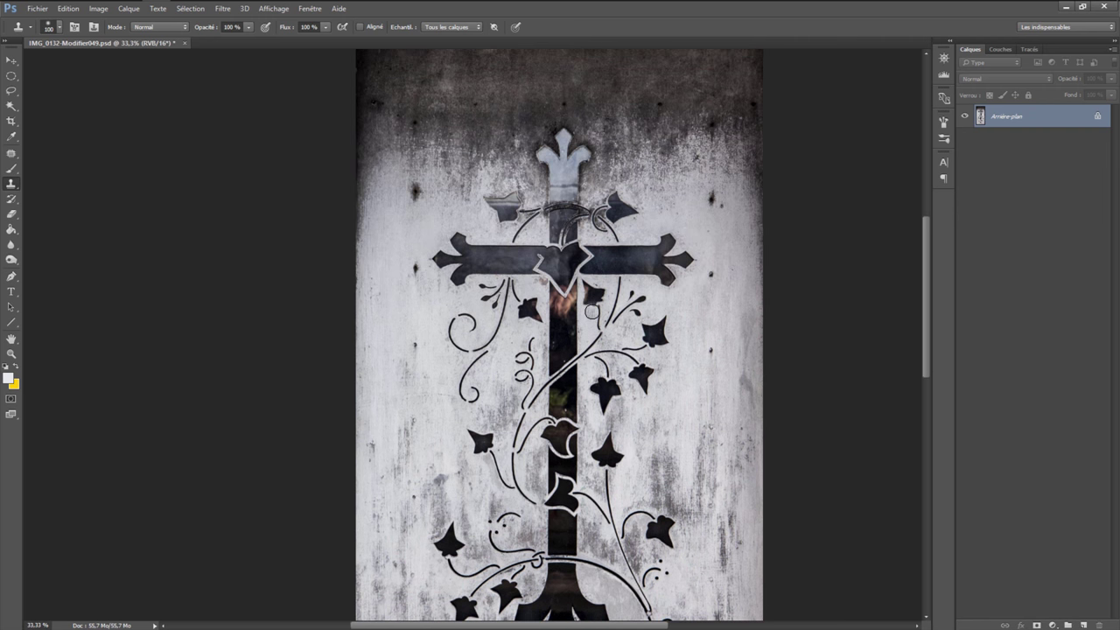
- Zoom to 200% on the cross and set the Clone Stamp brush to 15 px, 25% hardness
key(ctrl+plus)
key(ctrl+plus)
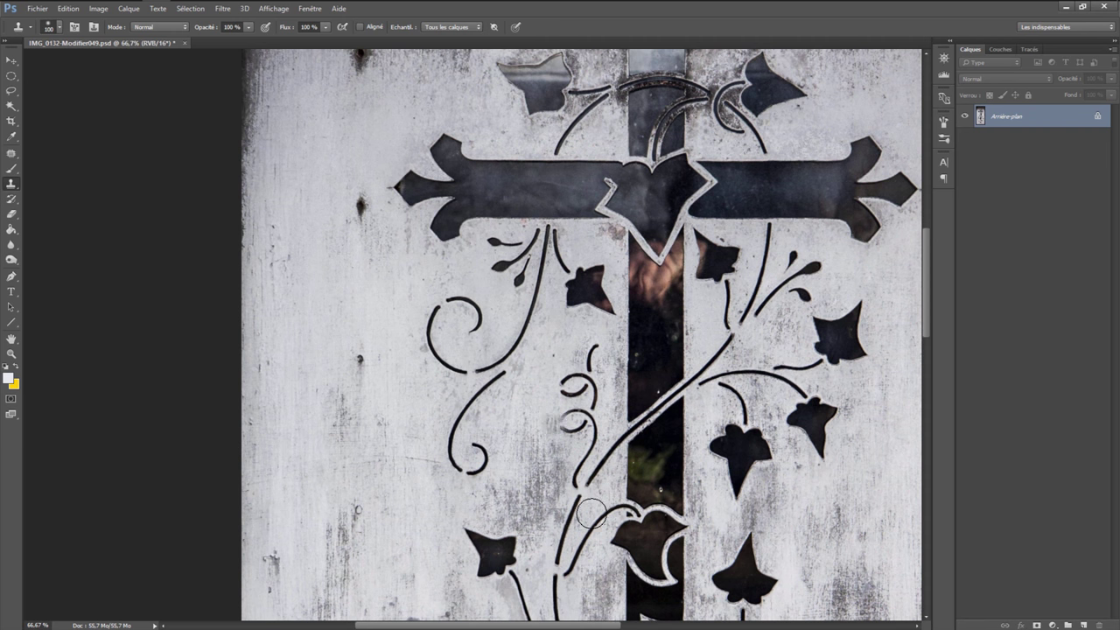
scroll(588, 613, right, 3)
scroll(612, 605, right, 2)
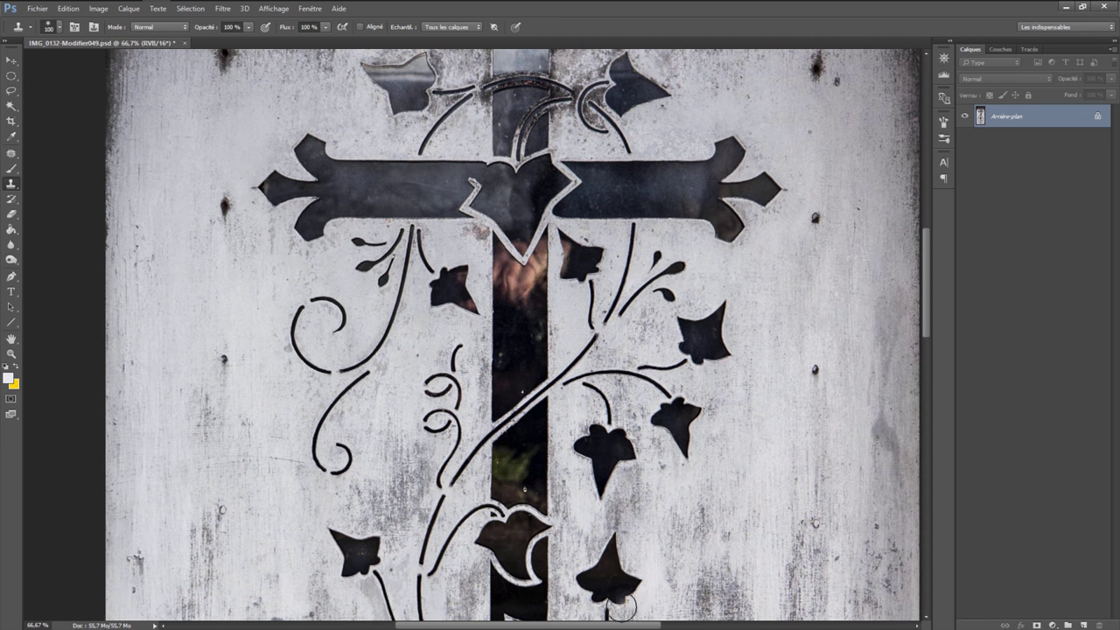
key(ctrl+plus)
key(ctrl+plus)
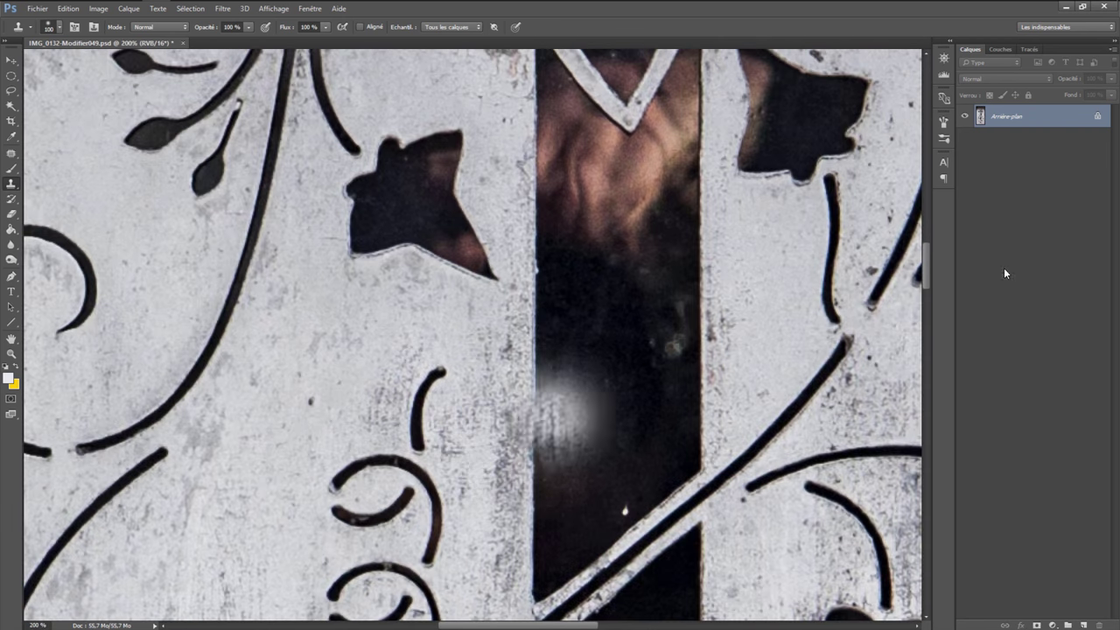
mouse_move(928, 265)
mouse_down()
mouse_move(925, 225)
mouse_move(923, 243)
mouse_up()
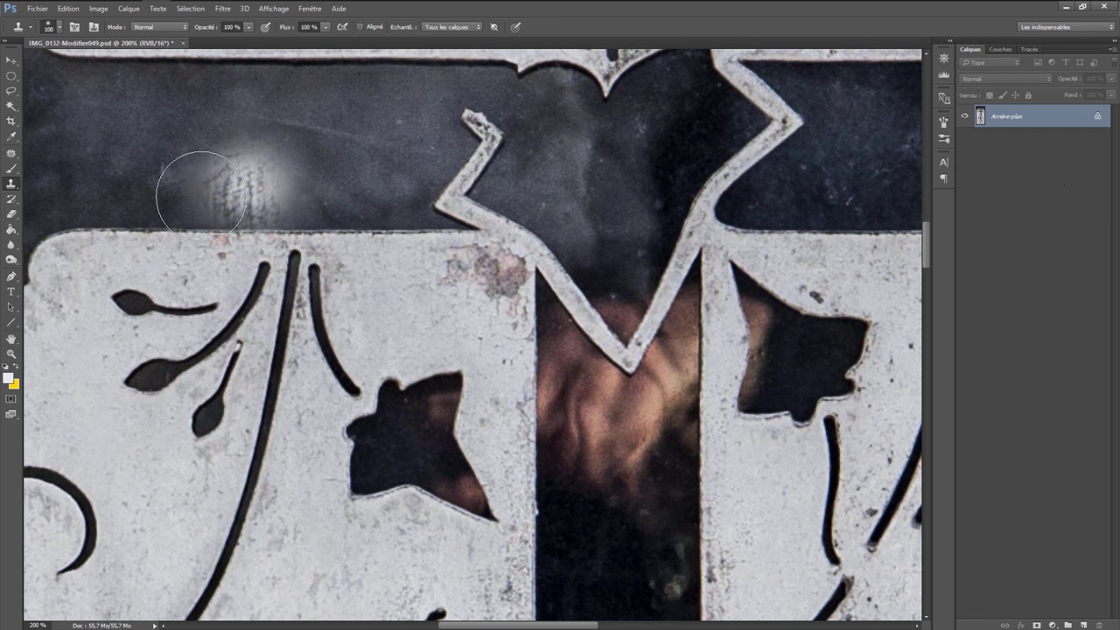
right_click(619, 231)
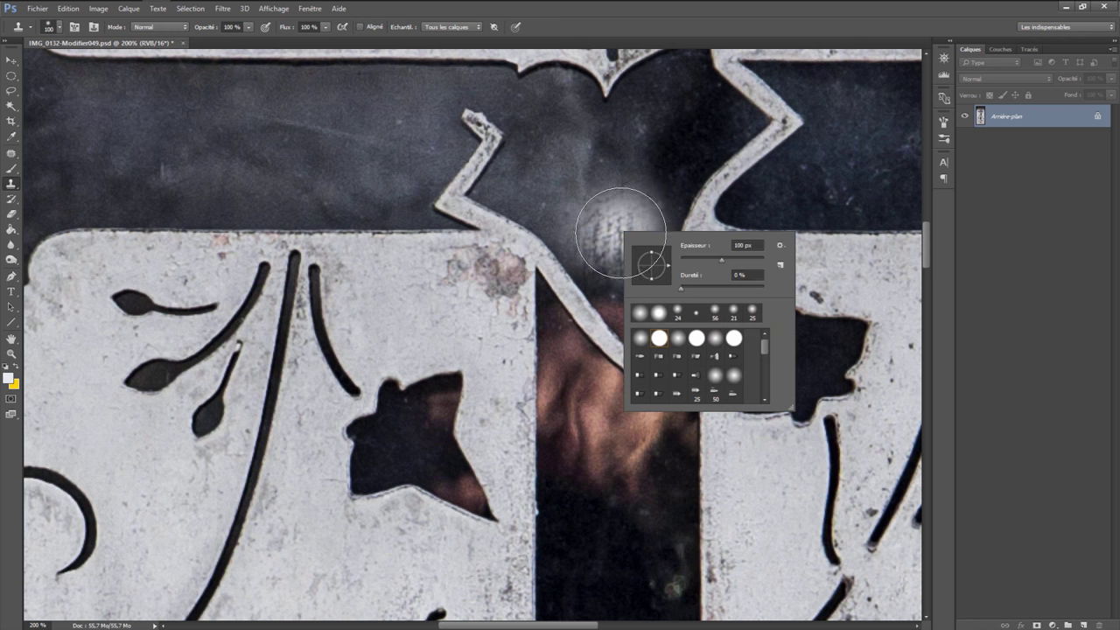
drag(723, 260, 688, 261)
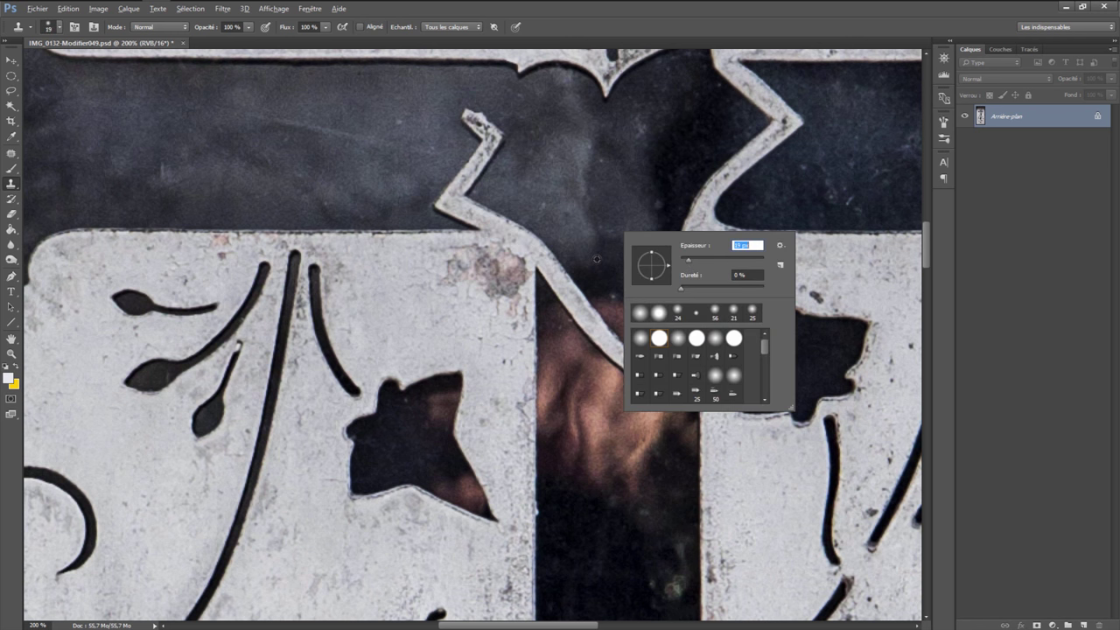
key(alt)
drag(682, 287, 712, 290)
click(593, 230)
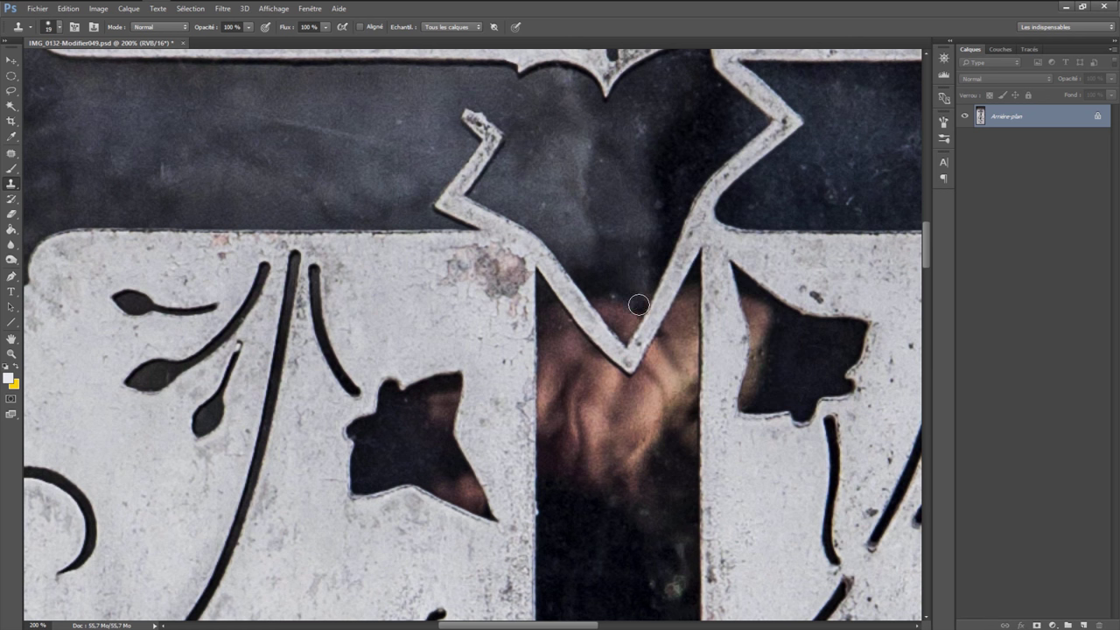
- Clone over the blemish at the V joint's edge, then shrink the brush to 11 px
mouse_move(627, 316)
mouse_down()
mouse_move(633, 310)
mouse_move(603, 298)
mouse_move(625, 312)
mouse_up()
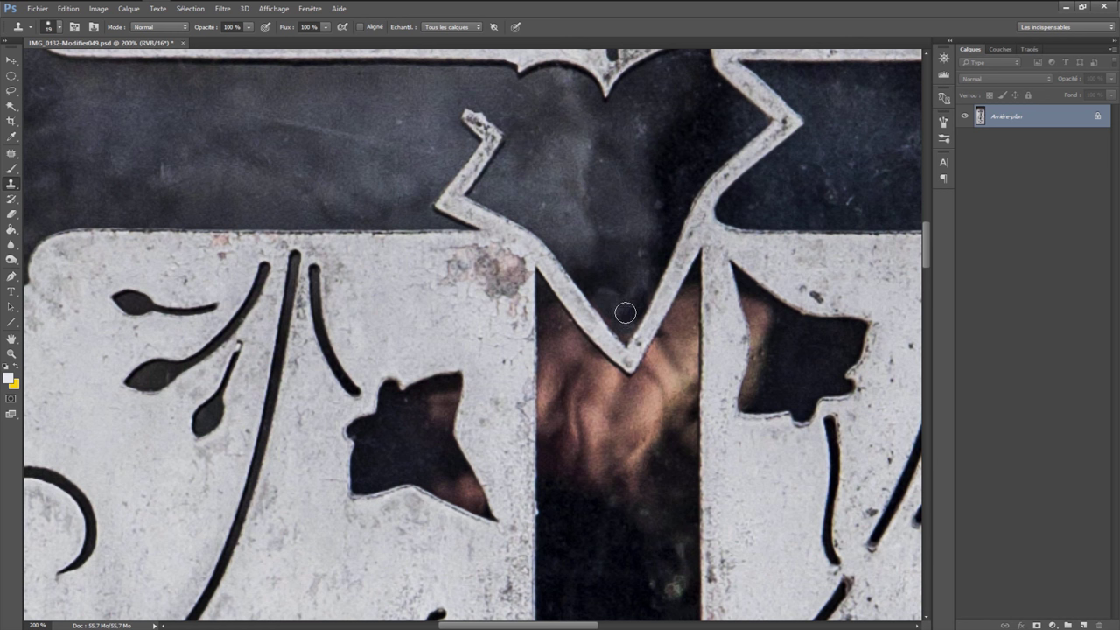
right_click(622, 309)
mouse_move(695, 338)
mouse_down()
mouse_move(626, 331)
mouse_move(620, 317)
mouse_up()
key(Return)
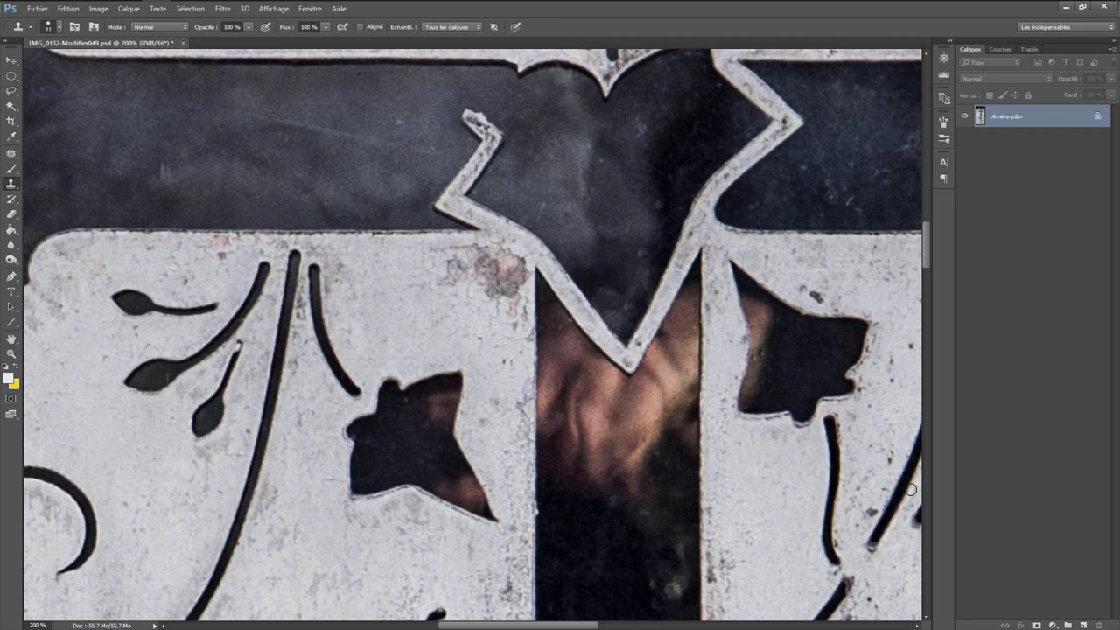
drag(925, 263, 924, 277)
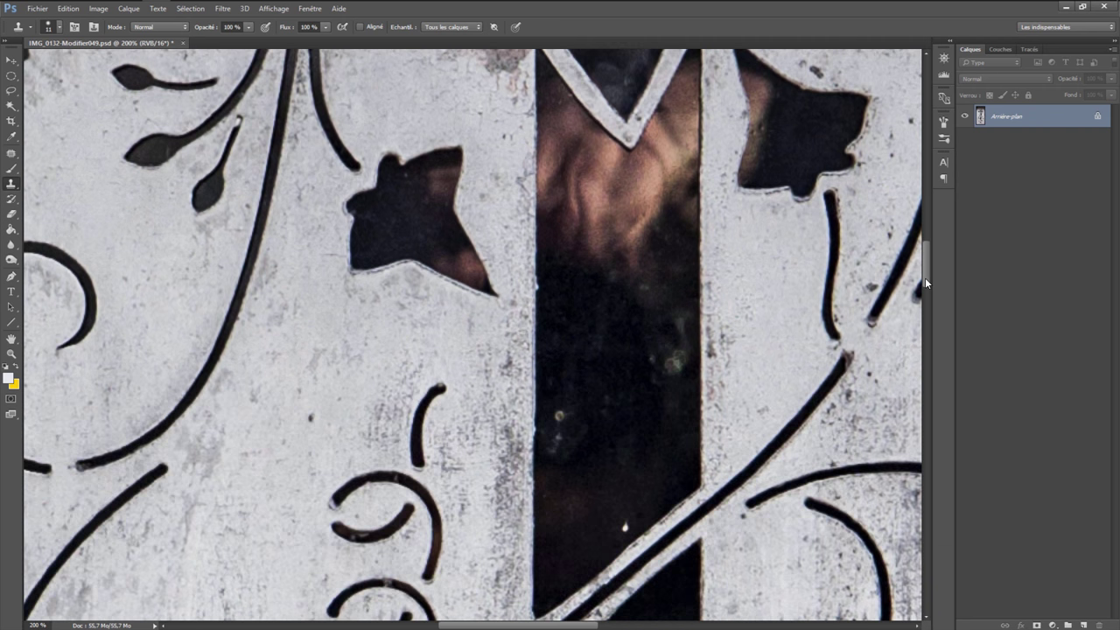
- Enlarge the brush and clone dark glass over the reddish reflection and light strip edges
right_click(619, 353)
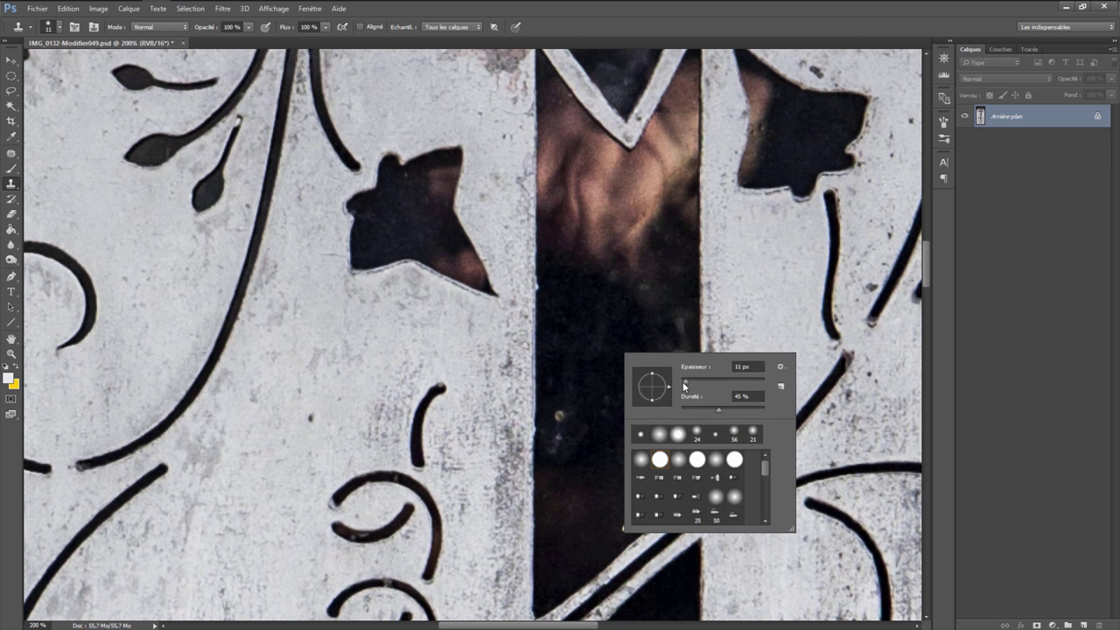
drag(686, 382, 691, 383)
key(Return)
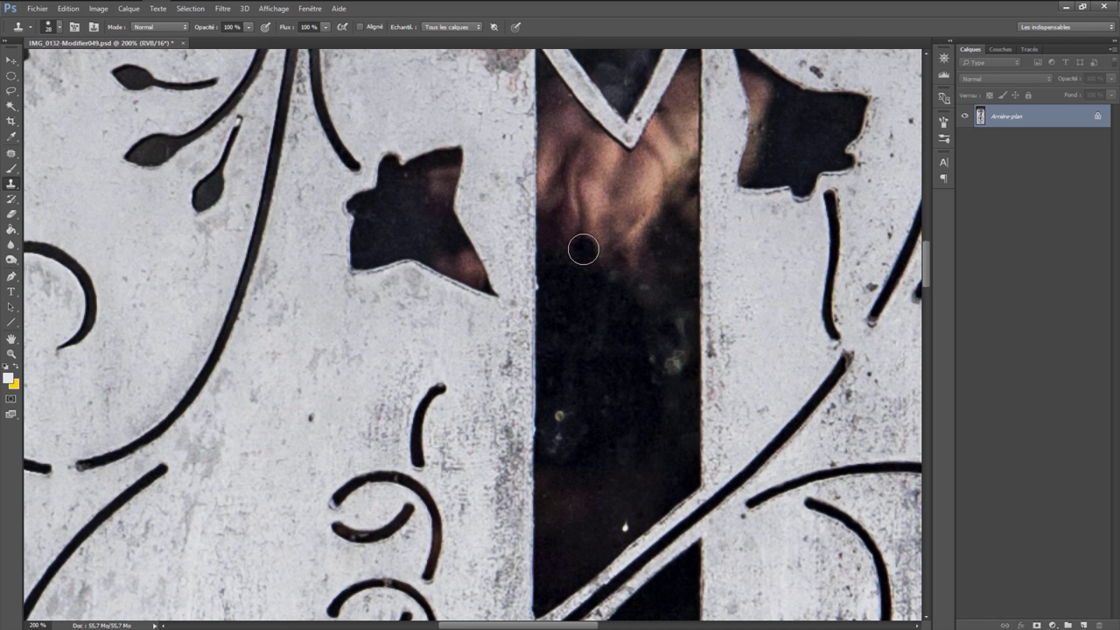
mouse_move(582, 247)
mouse_down()
mouse_move(628, 265)
mouse_move(603, 228)
mouse_move(572, 222)
mouse_move(603, 253)
mouse_move(640, 235)
mouse_move(644, 302)
mouse_move(662, 175)
mouse_move(639, 197)
mouse_move(635, 247)
mouse_move(678, 172)
mouse_up()
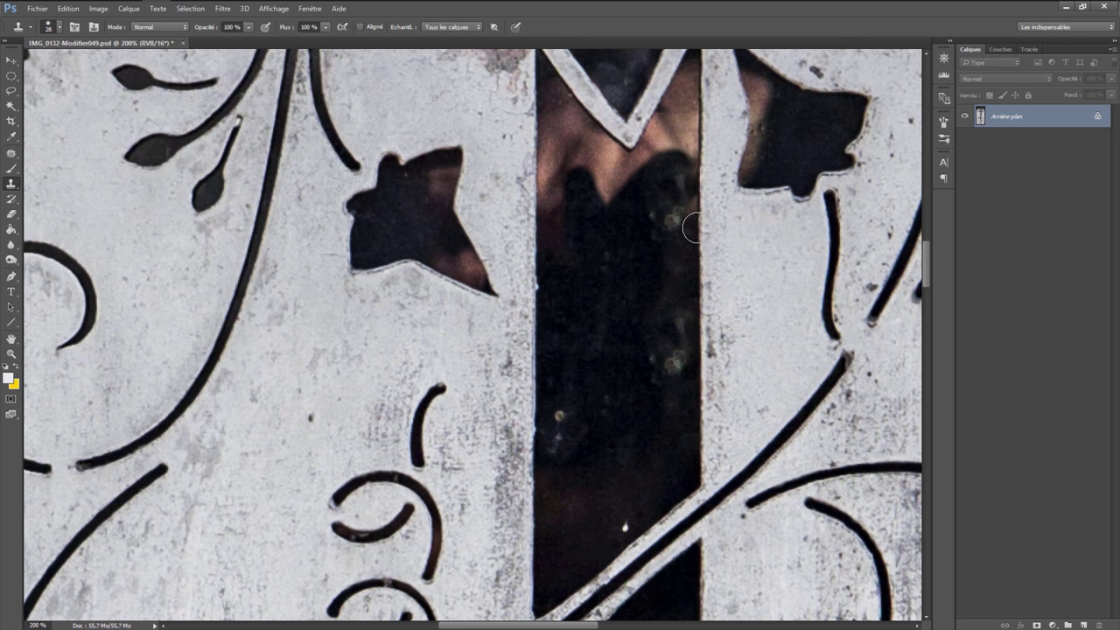
mouse_move(695, 229)
mouse_down()
mouse_move(690, 137)
mouse_move(688, 174)
mouse_move(687, 149)
mouse_move(659, 215)
mouse_up()
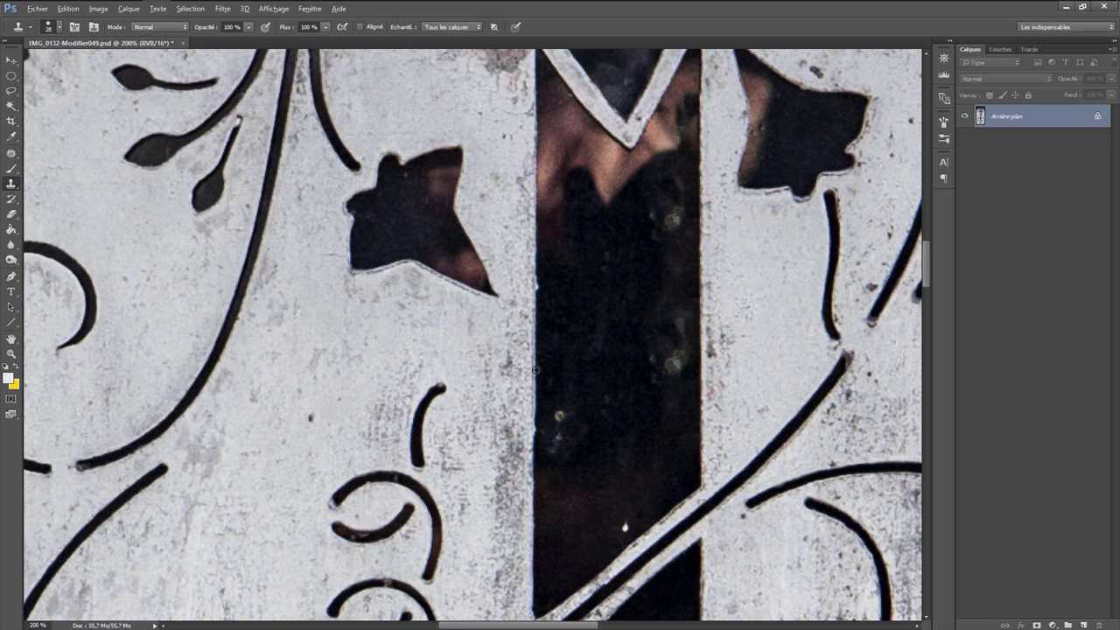
mouse_move(540, 213)
mouse_down()
mouse_move(536, 95)
mouse_move(595, 157)
mouse_move(563, 116)
mouse_move(576, 101)
mouse_move(623, 170)
mouse_move(606, 197)
mouse_move(575, 164)
mouse_move(560, 205)
mouse_move(564, 249)
mouse_up()
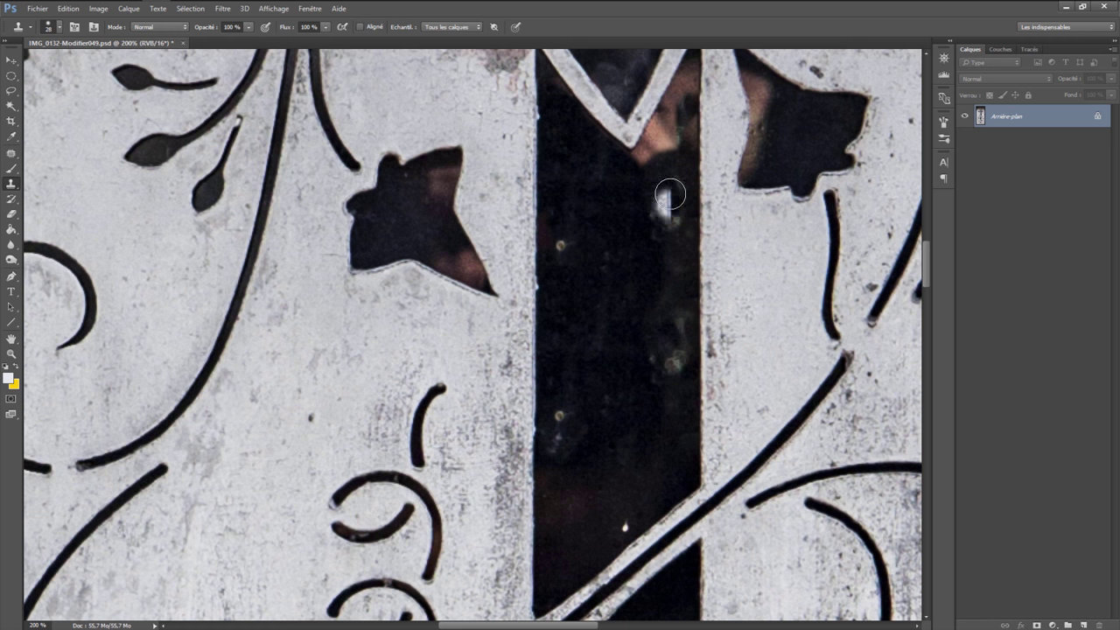
click(669, 193)
mouse_move(667, 105)
mouse_down()
mouse_move(674, 92)
mouse_move(682, 99)
mouse_move(637, 170)
mouse_move(675, 132)
mouse_move(662, 156)
mouse_up()
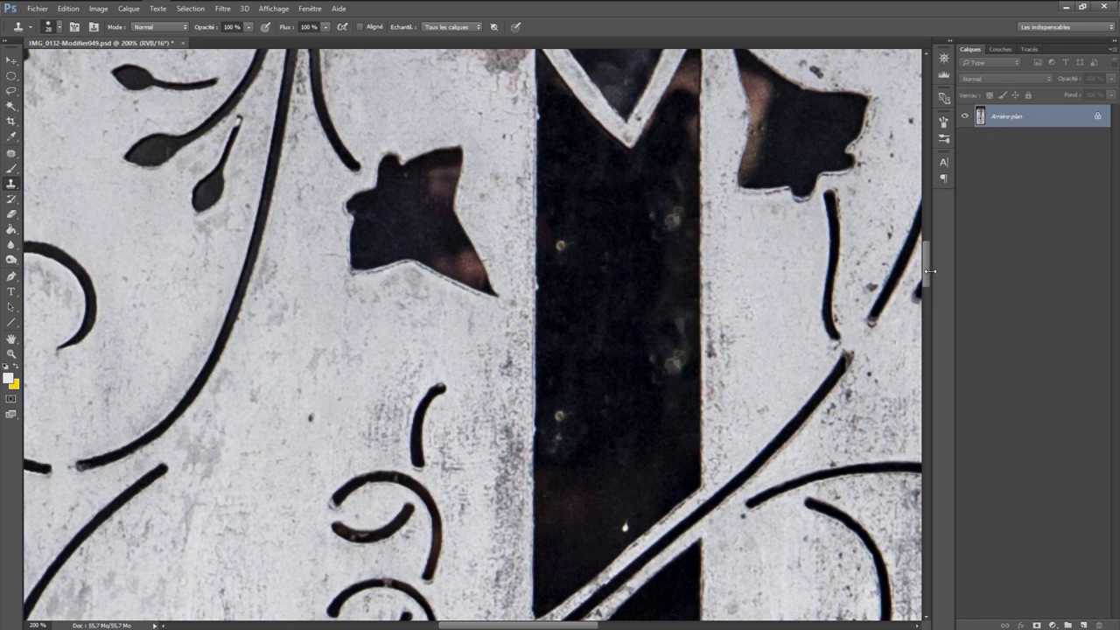
- Resize the brush, darken the M diagonal's inner edge and lower strip, then zoom out
drag(927, 271, 926, 260)
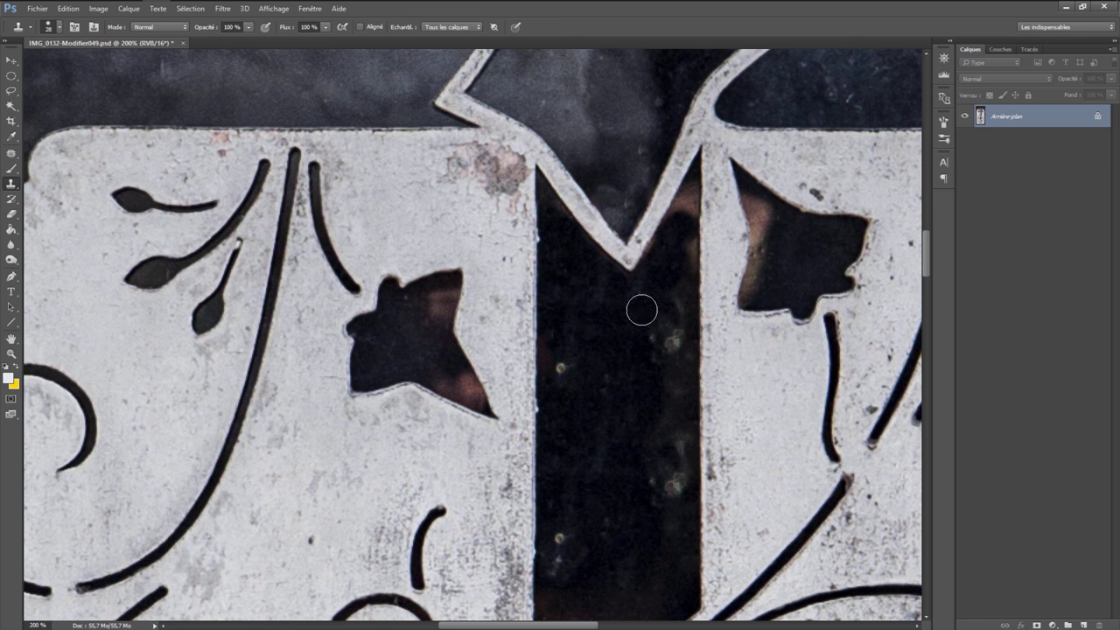
right_click(639, 353)
drag(709, 381, 704, 382)
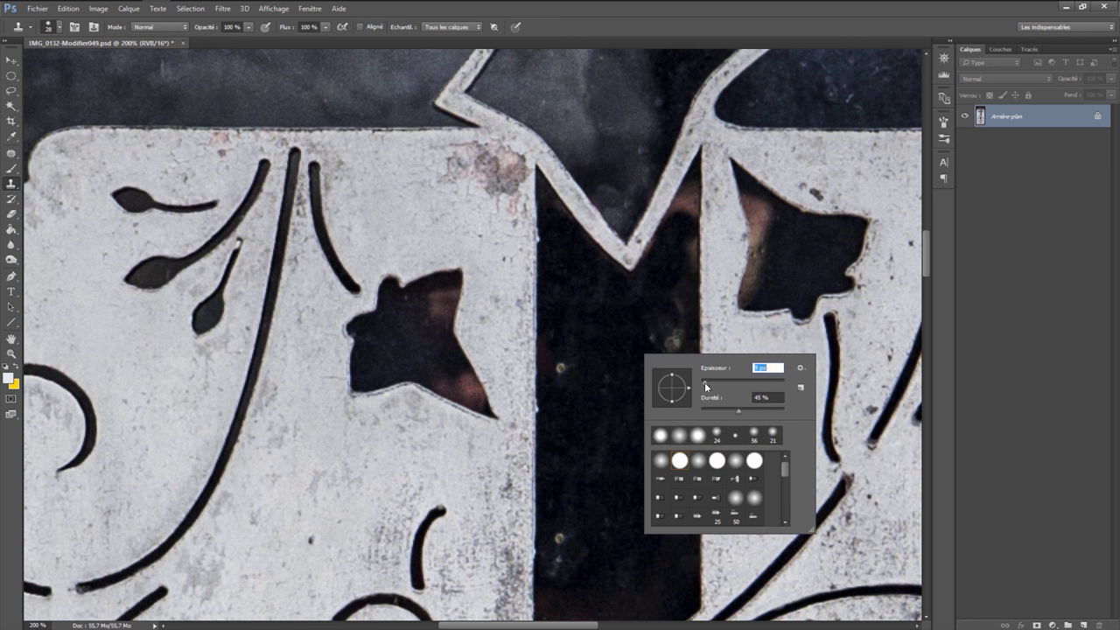
click(633, 326)
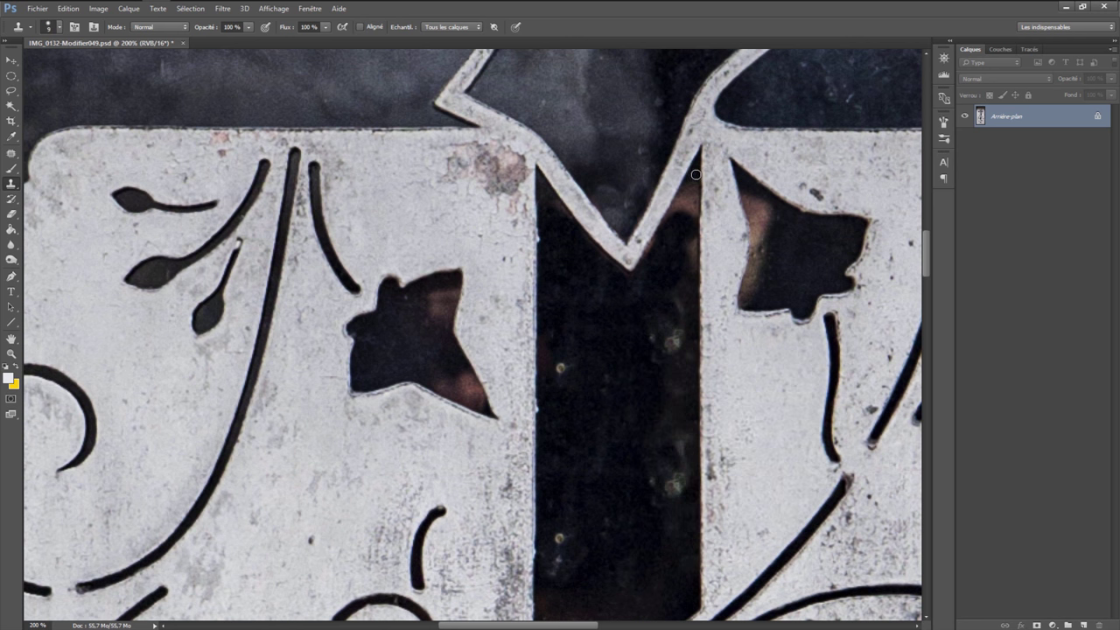
mouse_move(696, 175)
mouse_down()
mouse_move(674, 216)
mouse_move(692, 266)
mouse_up()
drag(654, 240, 649, 263)
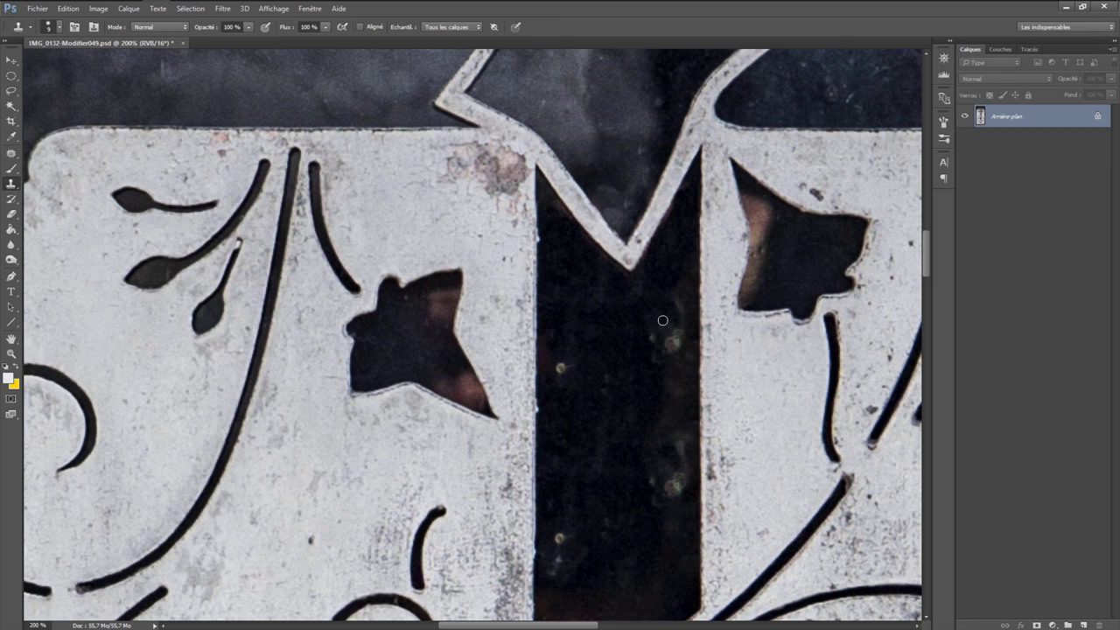
key(ctrl+minus)
key(ctrl+minus)
key(ctrl+minus)
key(ctrl+minus)
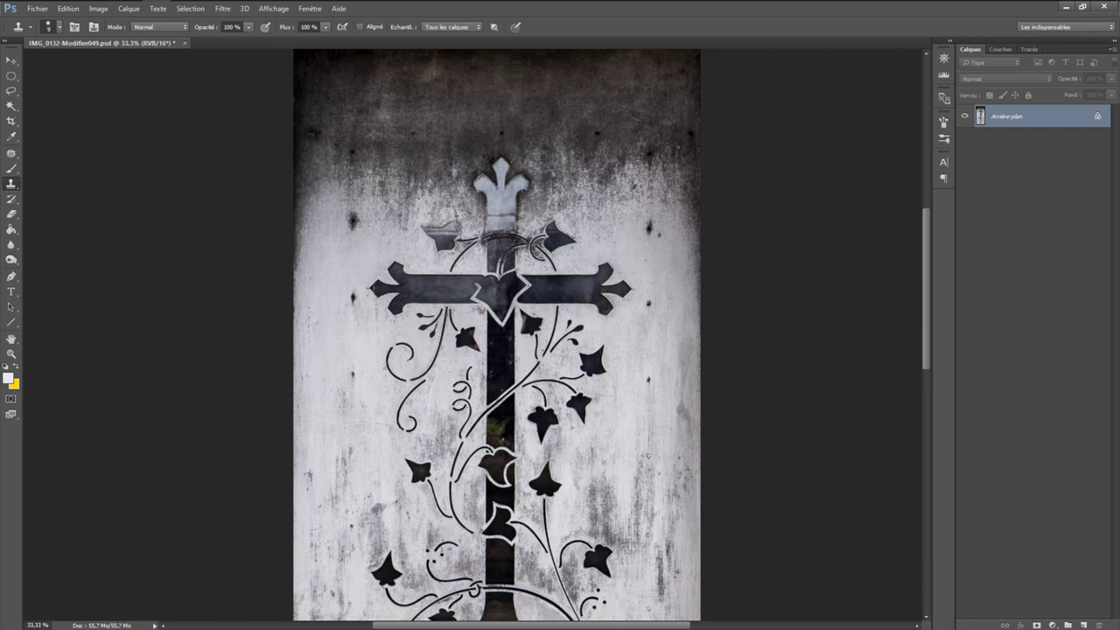
key(ctrl+minus)
key(ctrl+minus)
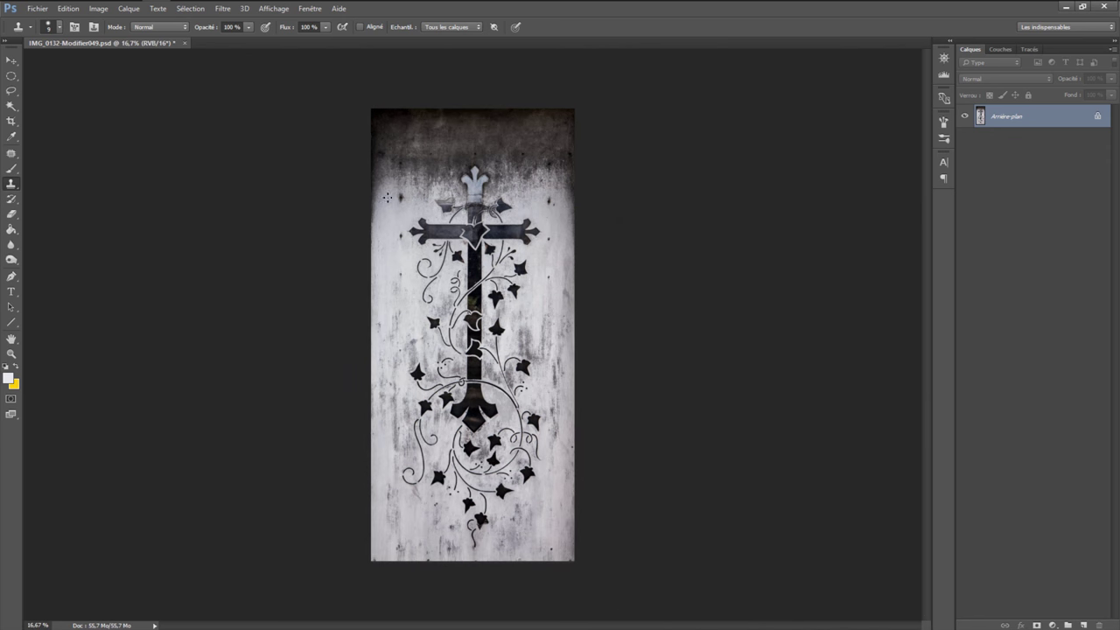
- Add 1000 px of relative width in Image > Canvas Size
click(98, 8)
click(131, 91)
text(1000)
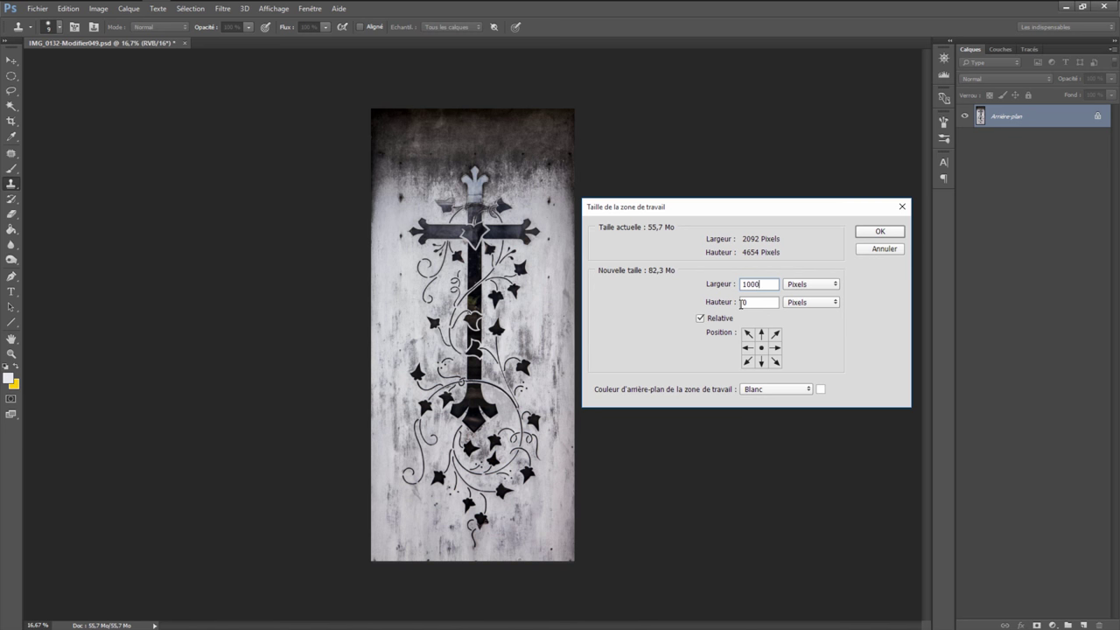
click(880, 233)
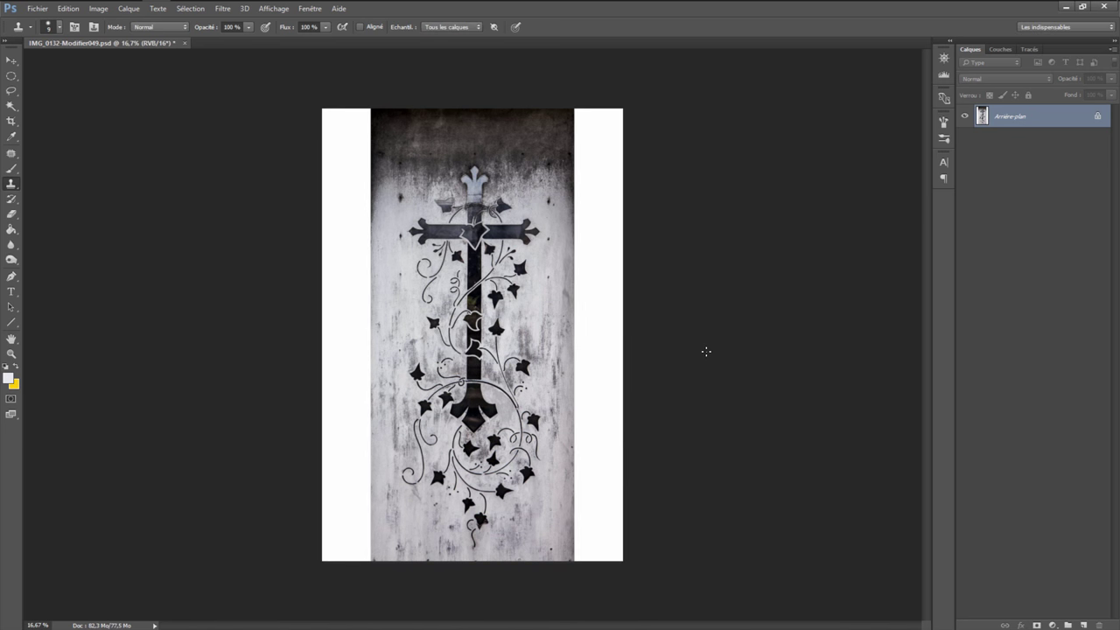
- Copy a rectangular selection of the left white strip and door edge onto a new layer
click(12, 77)
click(64, 76)
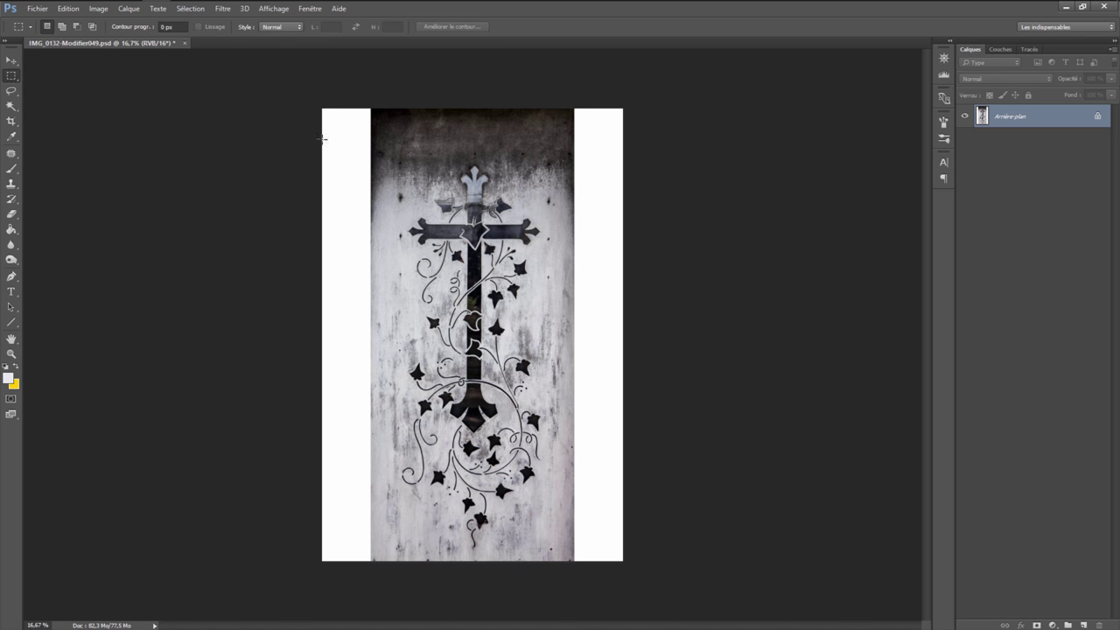
drag(314, 105, 406, 595)
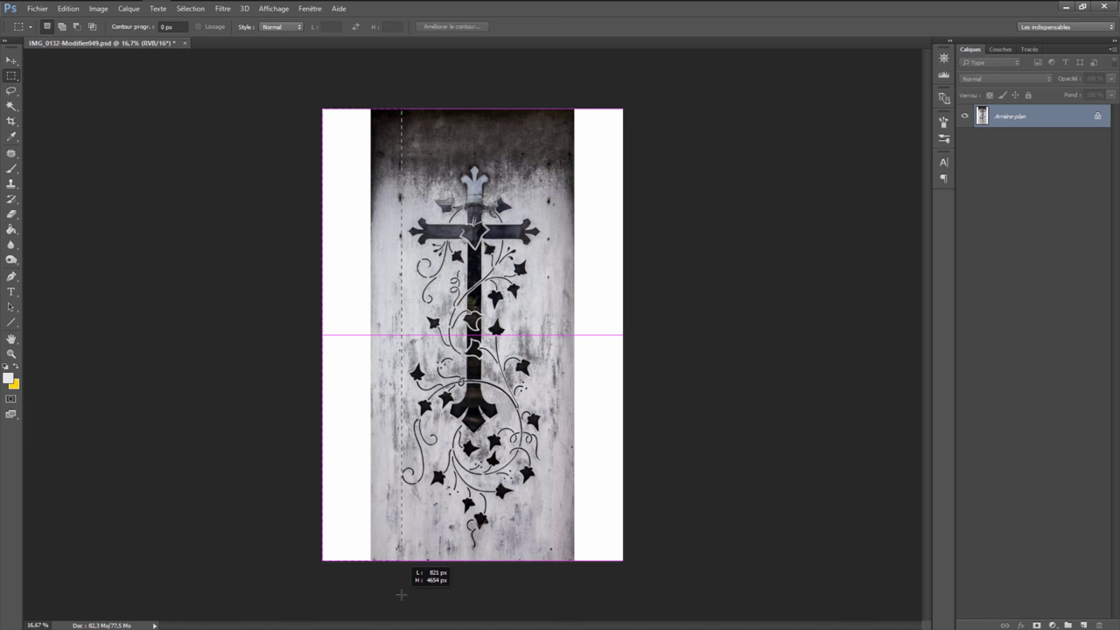
drag(406, 595, 399, 593)
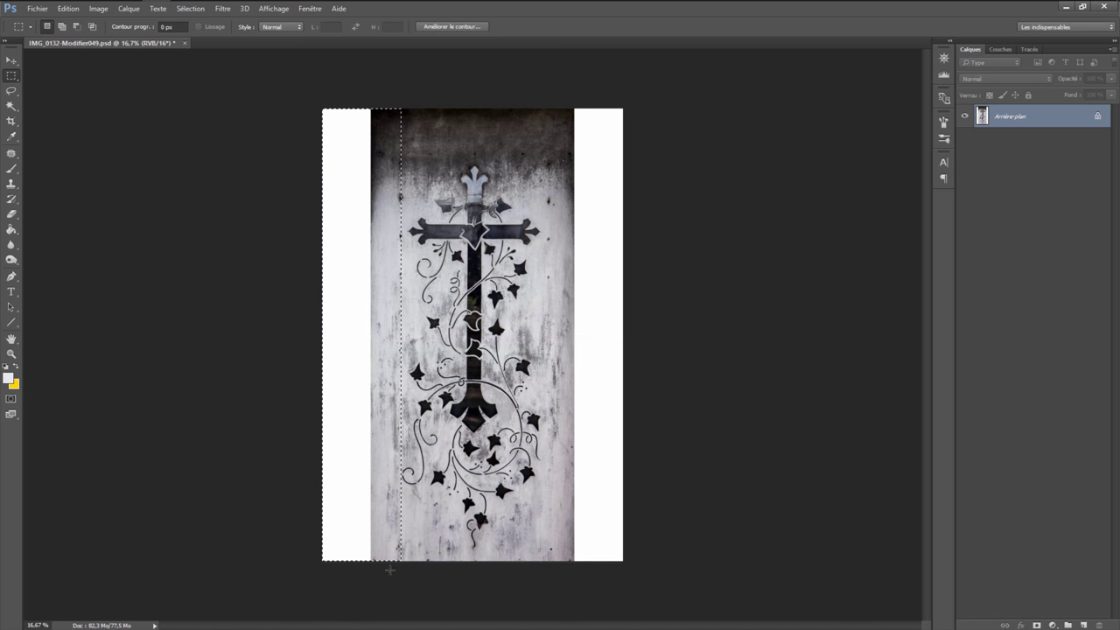
right_click(380, 332)
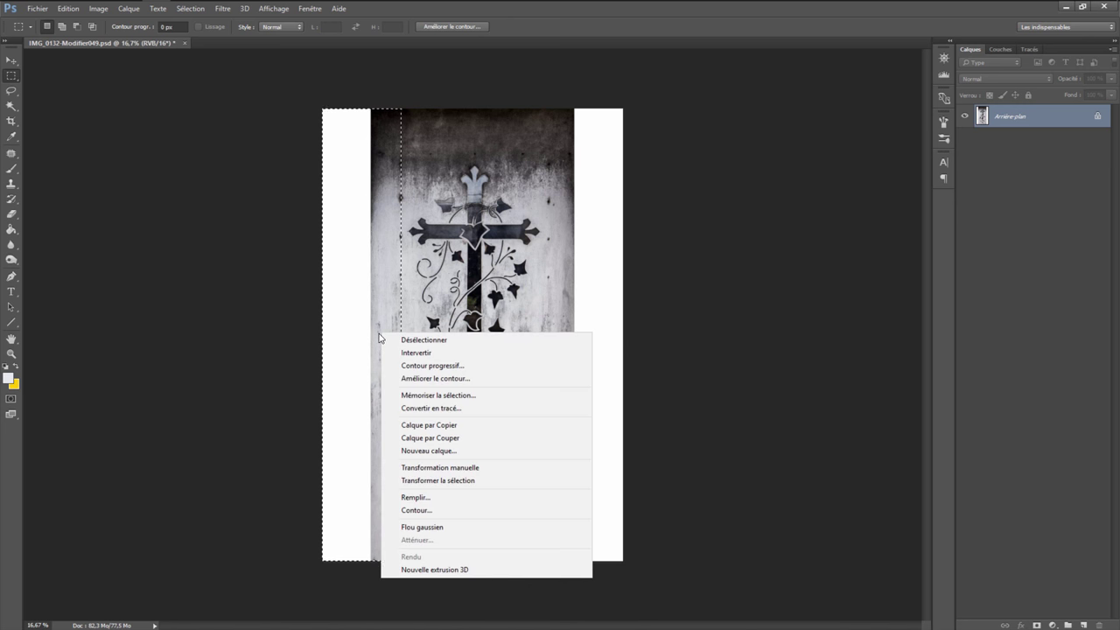
click(436, 424)
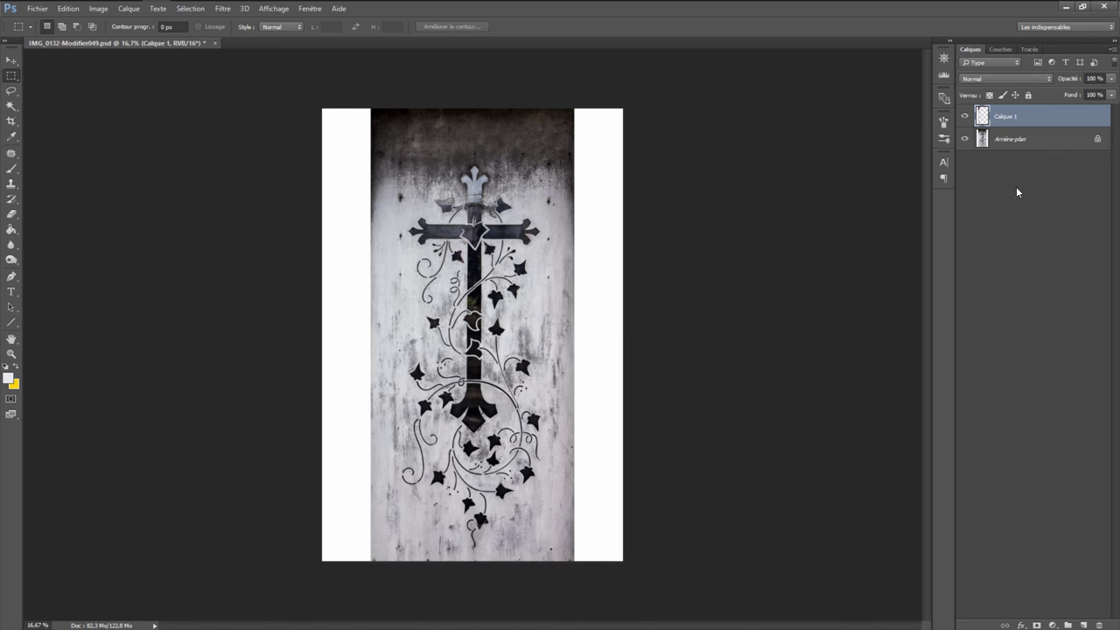
- Scale the copied layer leftward over the white strip and commit it
click(70, 11)
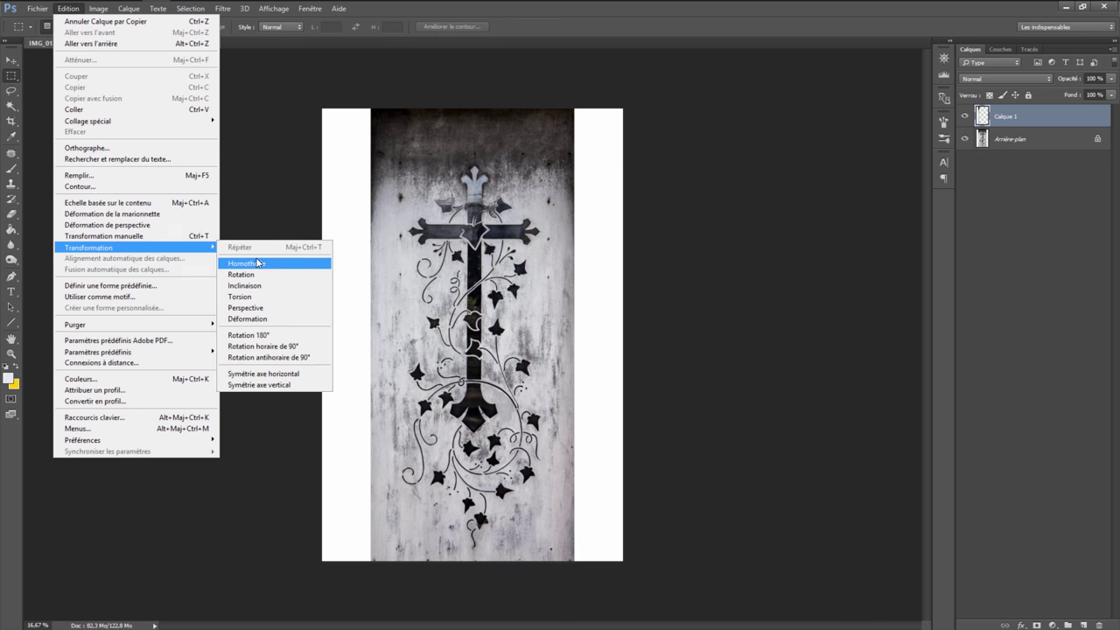
click(259, 264)
drag(321, 335, 193, 345)
key(Return)
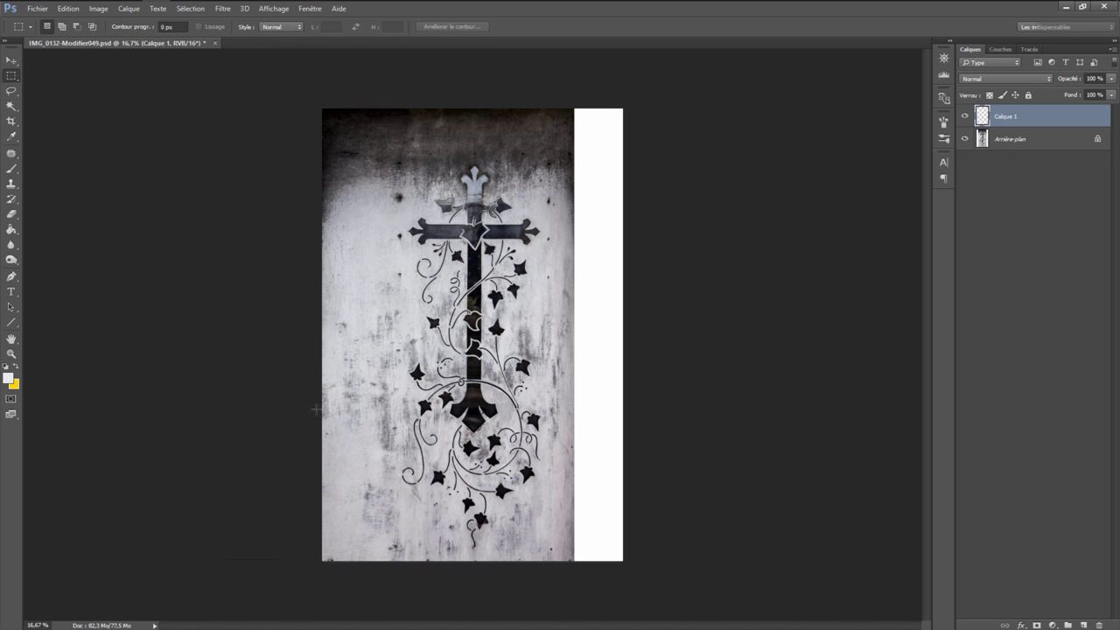
click(1010, 137)
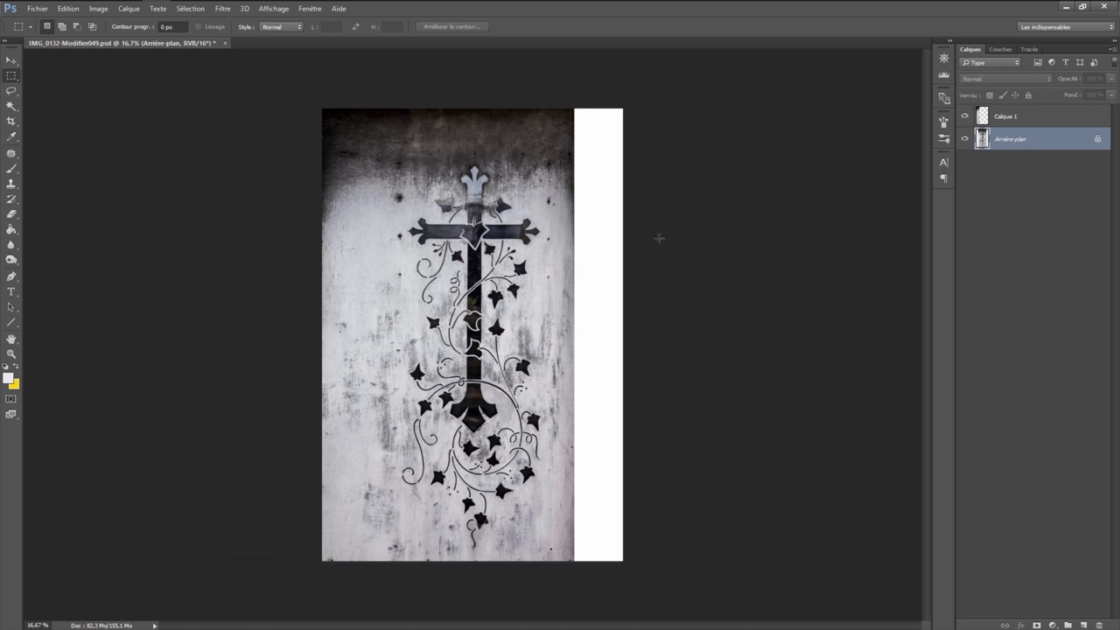
- Copy the door's right edge strip to a new layer and stretch it over the white margin
drag(648, 565, 541, 99)
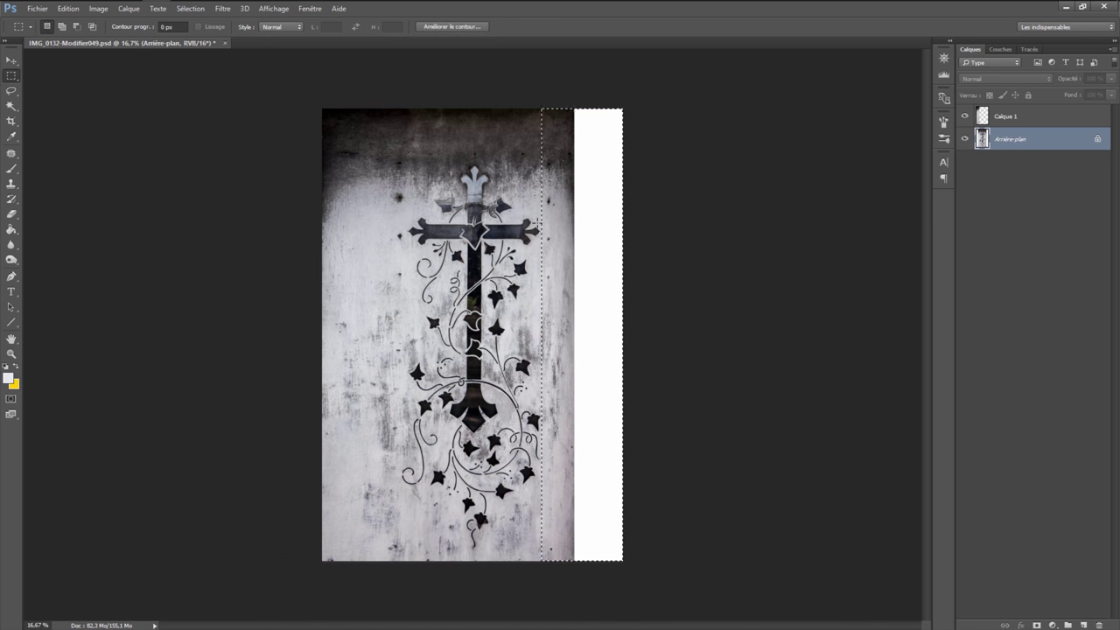
right_click(552, 223)
click(607, 316)
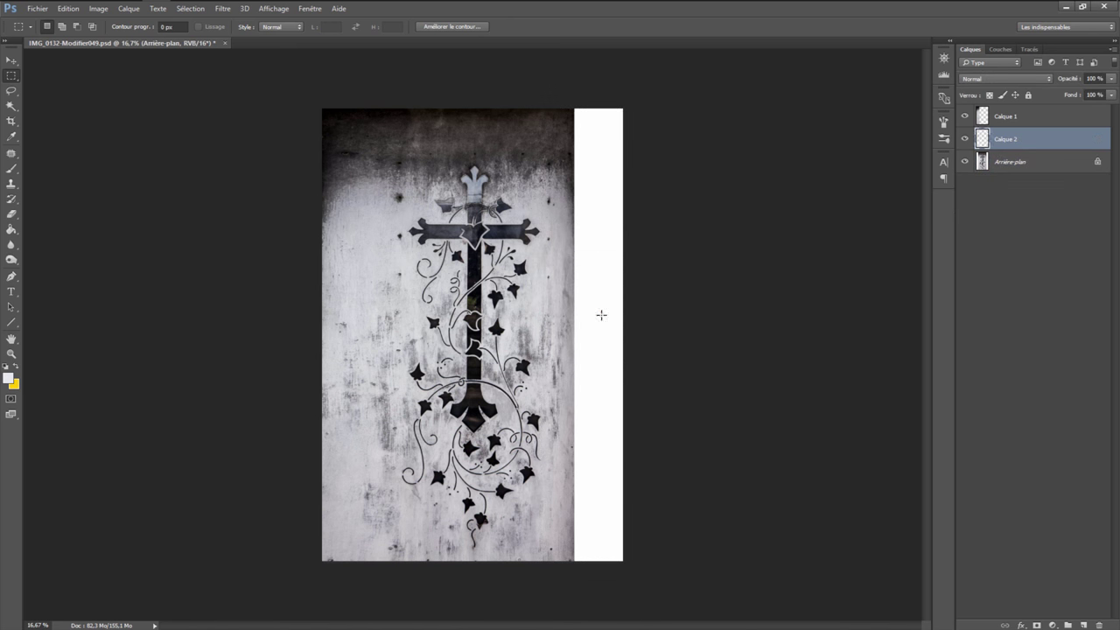
click(68, 8)
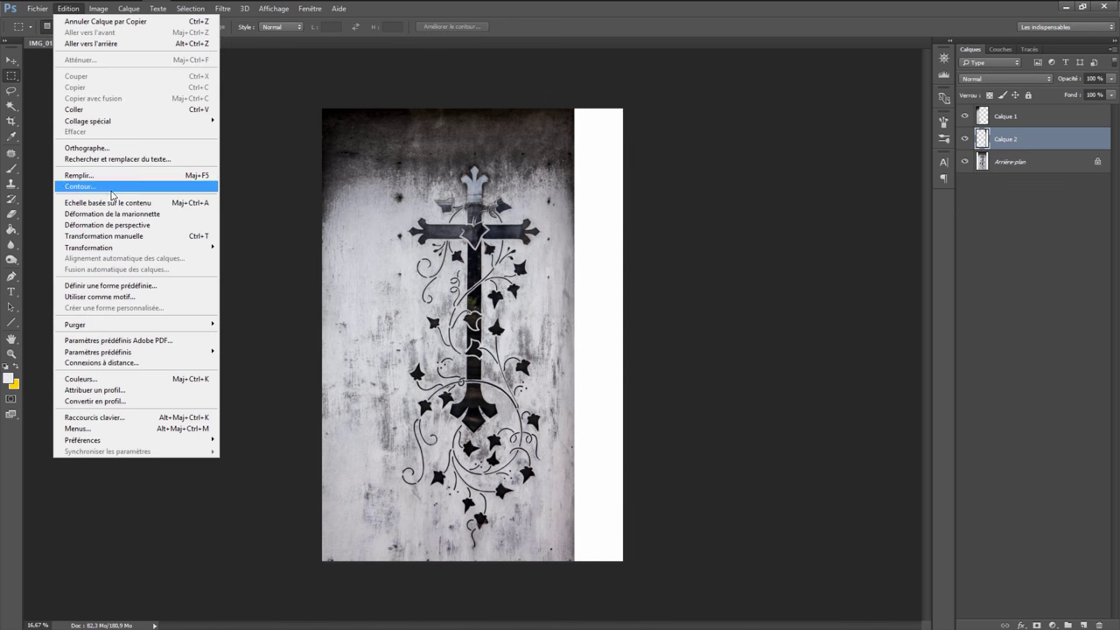
mouse_move(88, 248)
click(260, 264)
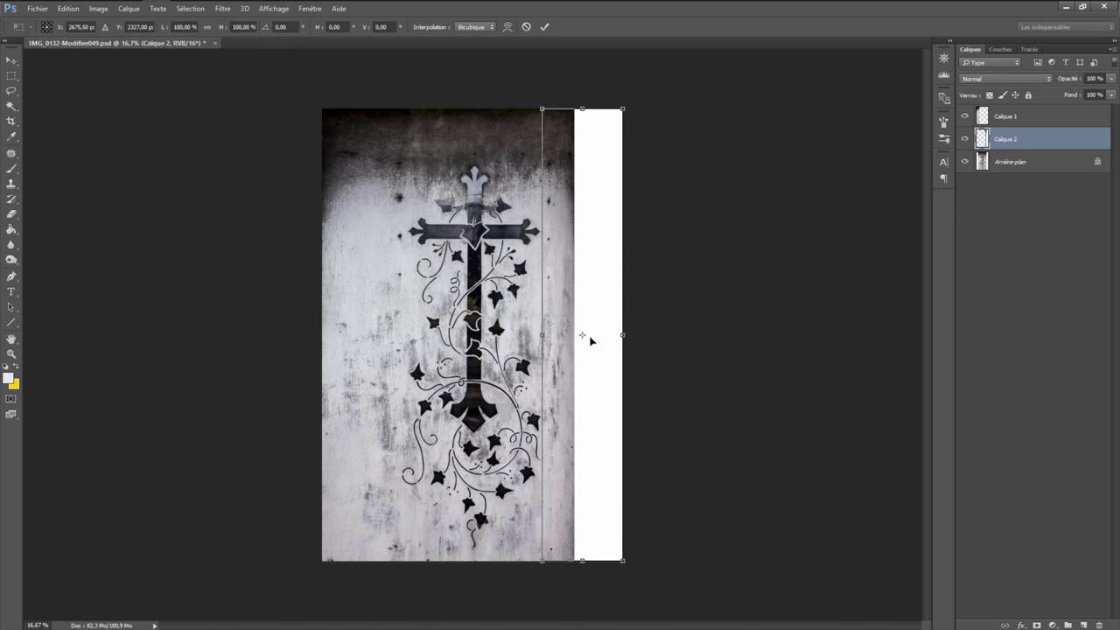
drag(622, 334, 744, 334)
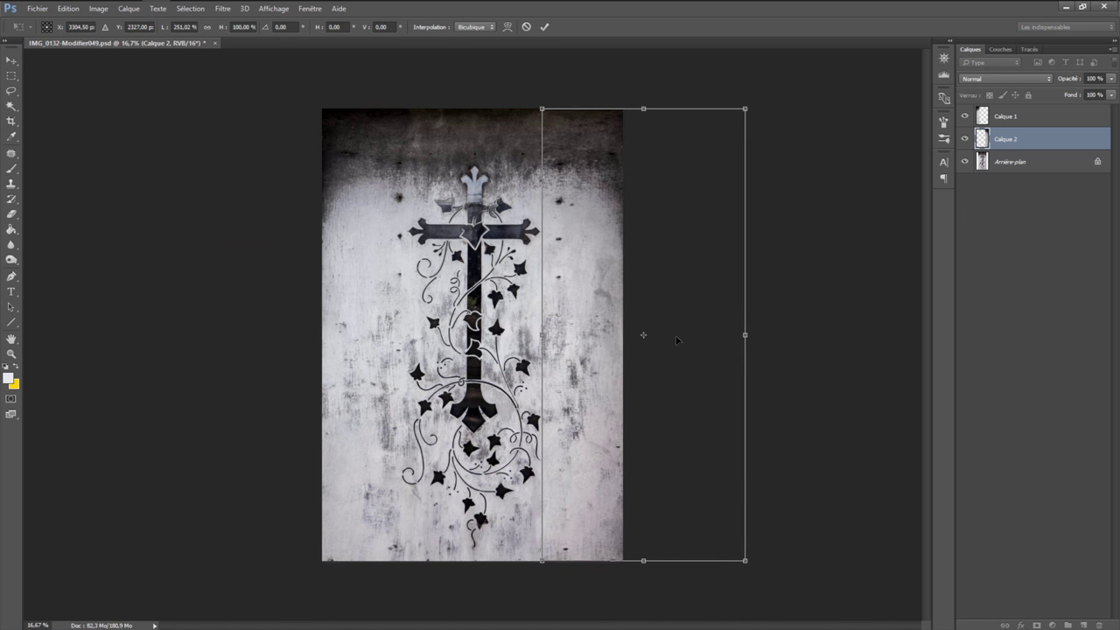
key(m)
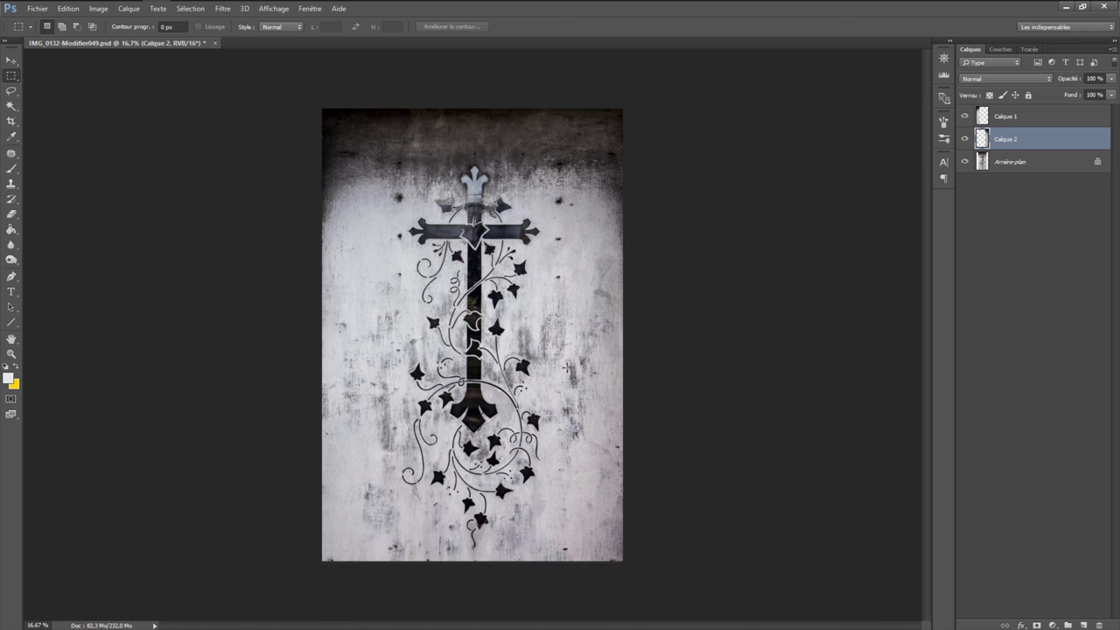
- Zoom in to inspect the stretched right edge, then zoom back out
key(ctrl+plus)
key(ctrl+plus)
key(ctrl+plus)
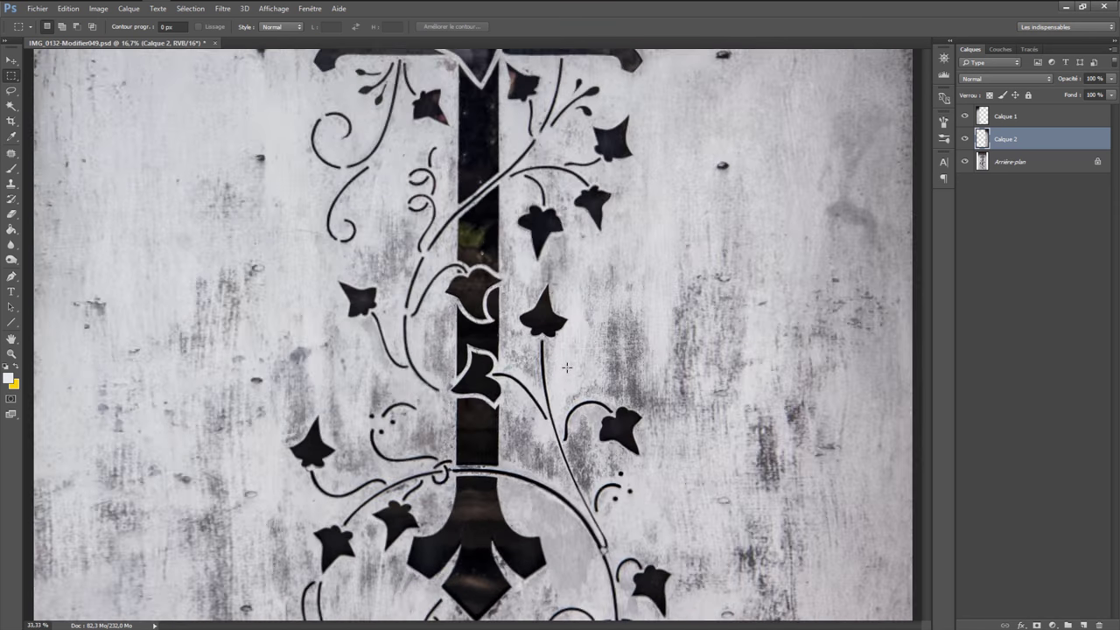
key(ctrl+plus)
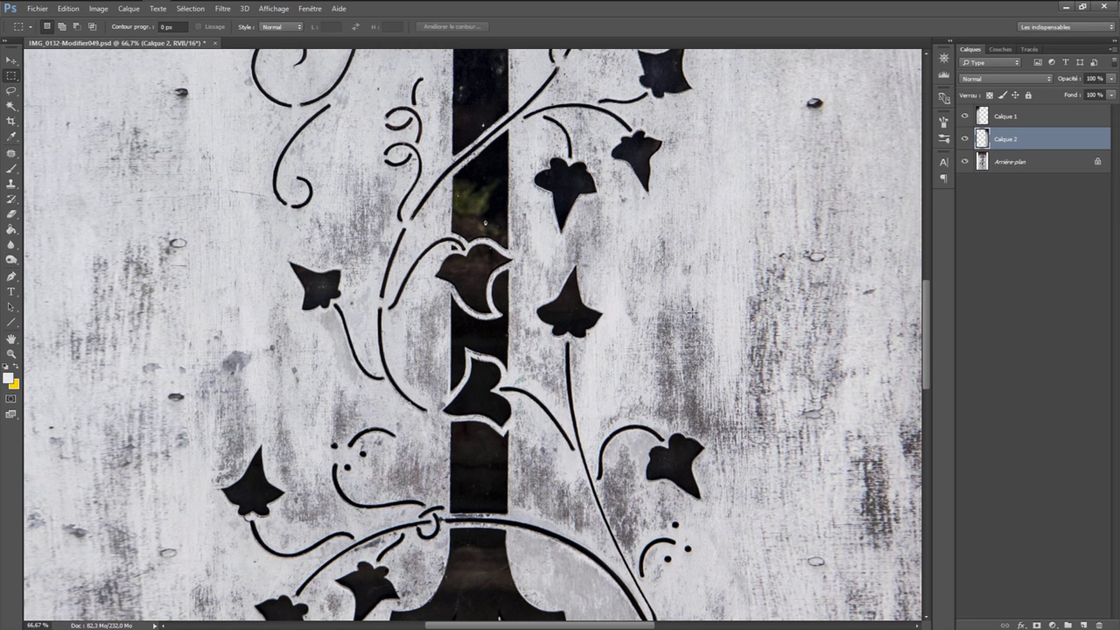
key(ctrl+minus)
key(ctrl+minus)
key(ctrl+minus)
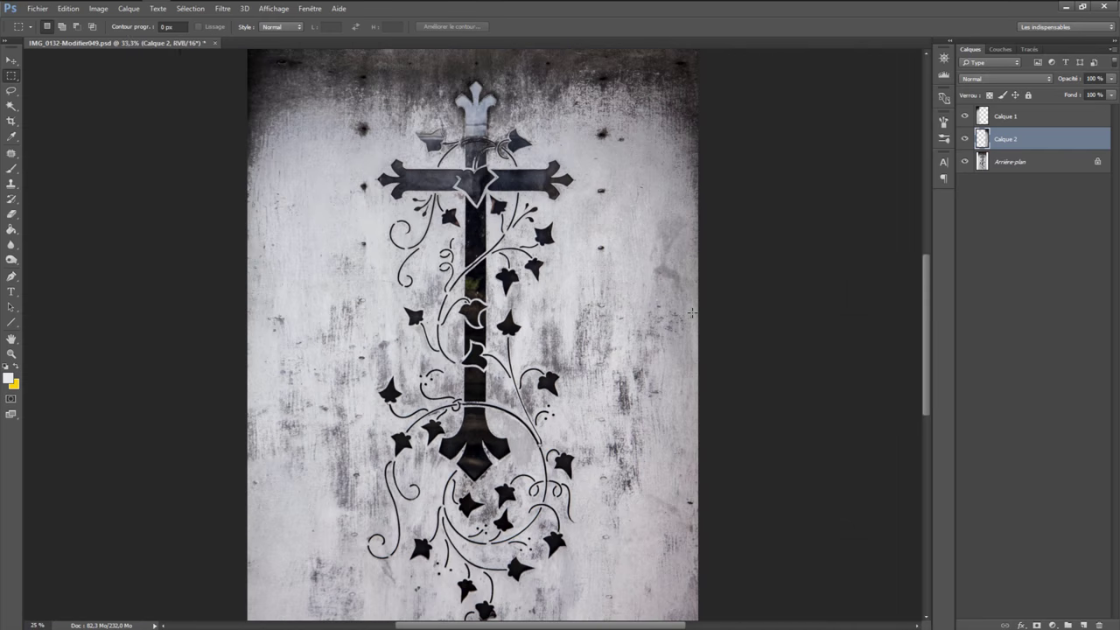
key(ctrl+minus)
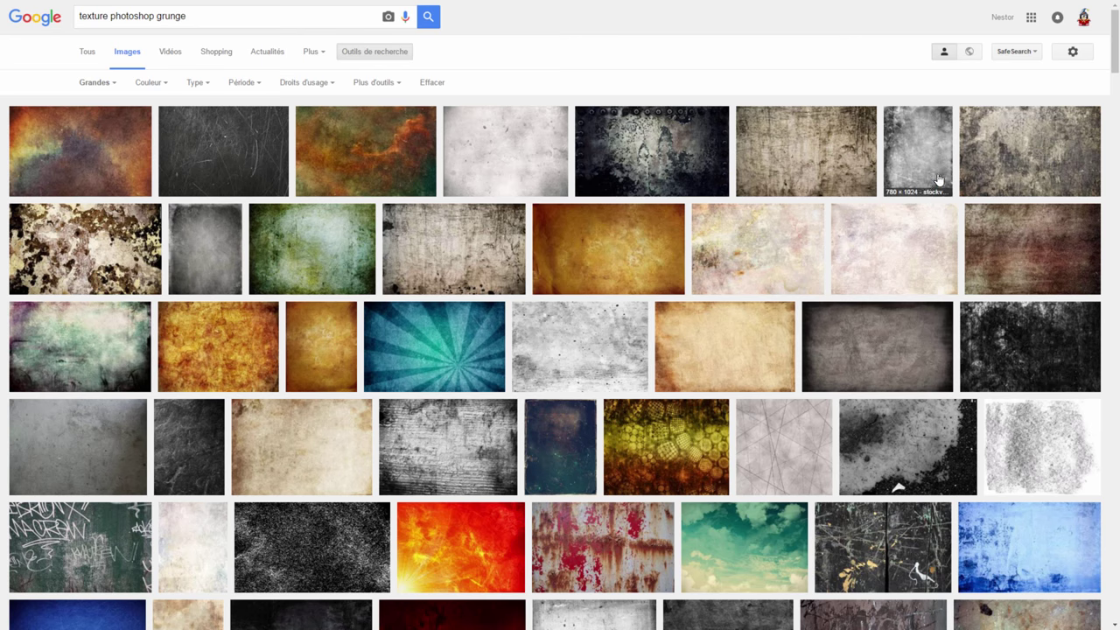
- Open the grey grunge texture from the Google Images results full size and copy the image
scroll(280, 266, down, 3)
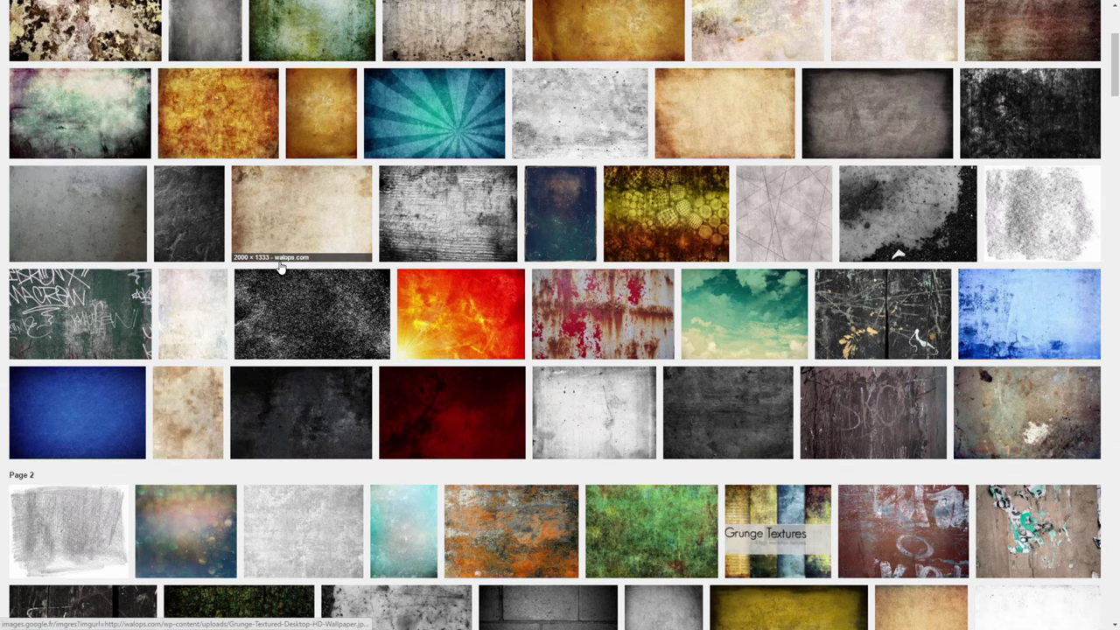
scroll(280, 267, down, 2)
scroll(280, 267, down, 3)
scroll(280, 266, down, 1)
scroll(277, 268, down, 2)
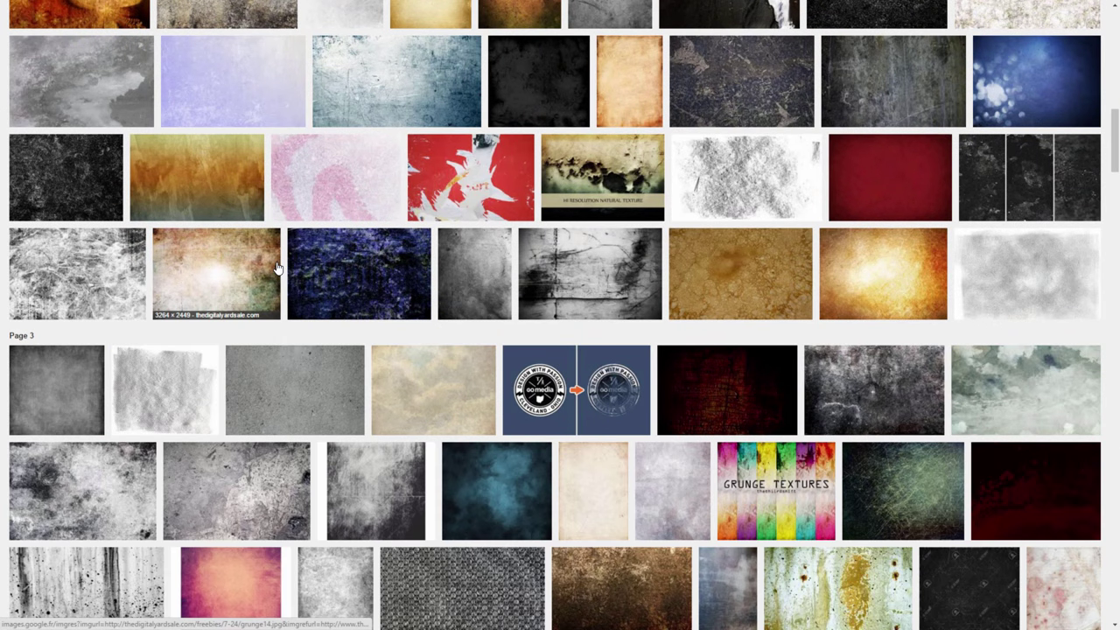
scroll(277, 268, down, 1)
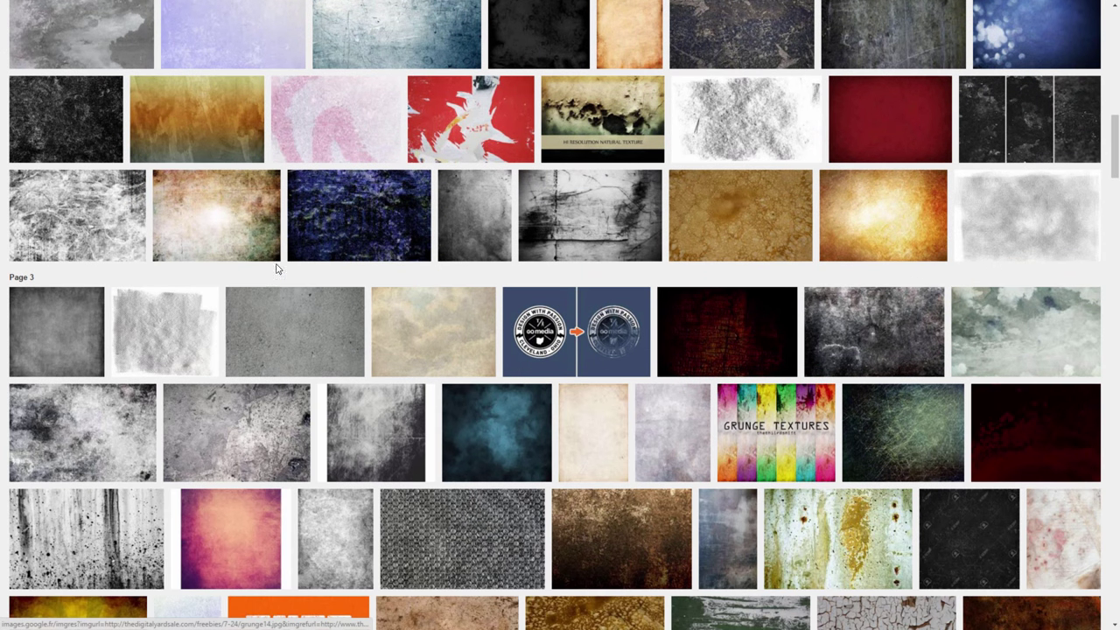
click(90, 442)
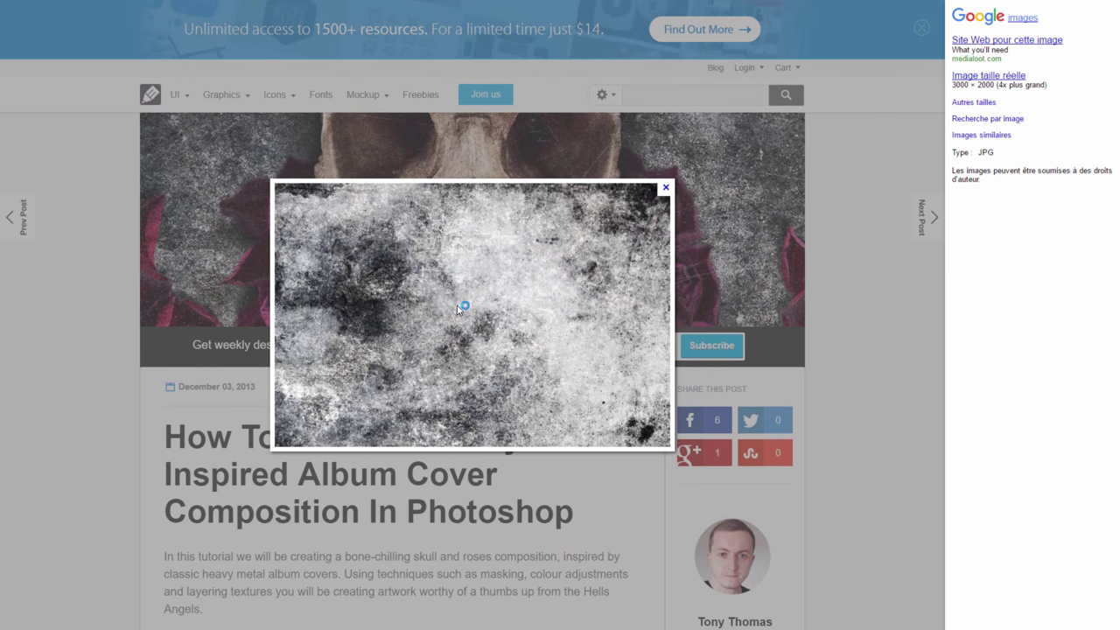
right_click(462, 306)
click(508, 341)
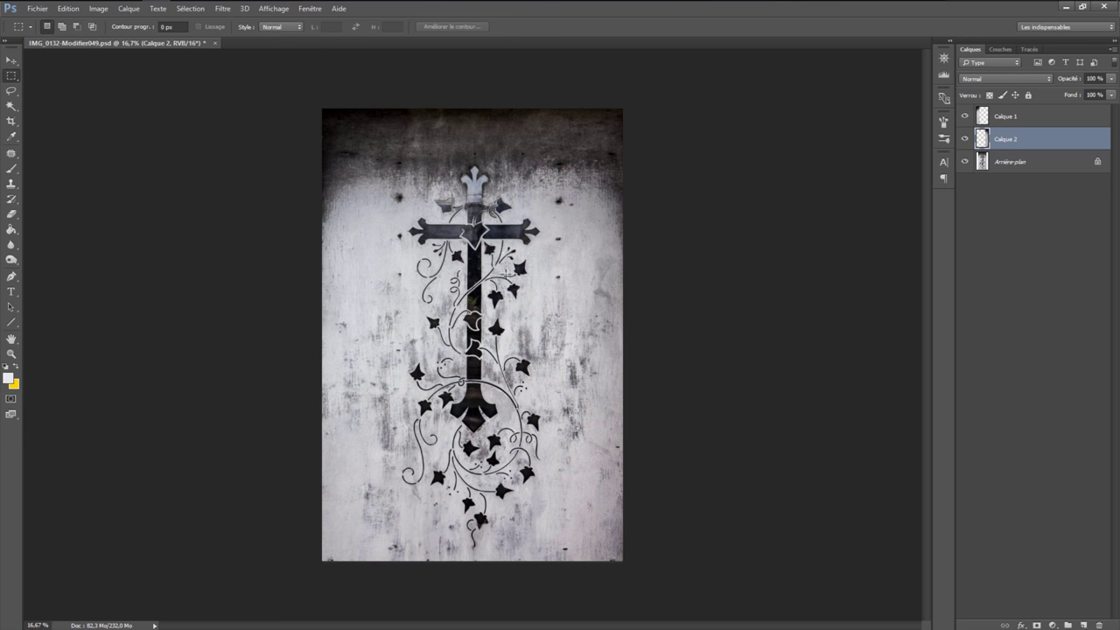
- Paste the grunge texture as a new layer above Calque 1 and move it to the canvas top
click(1016, 116)
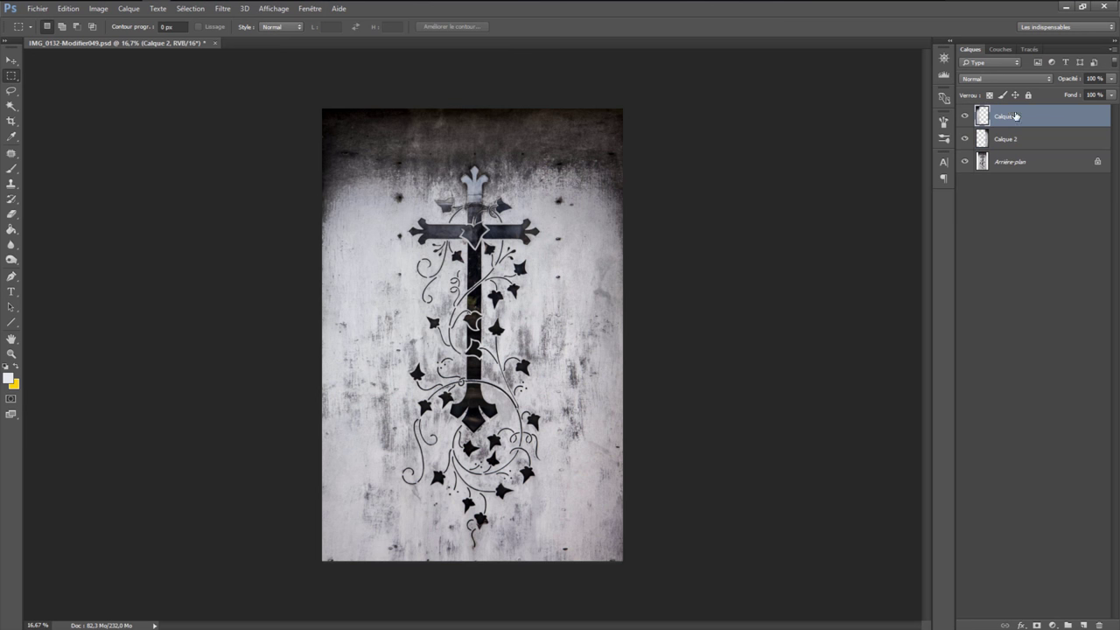
click(67, 9)
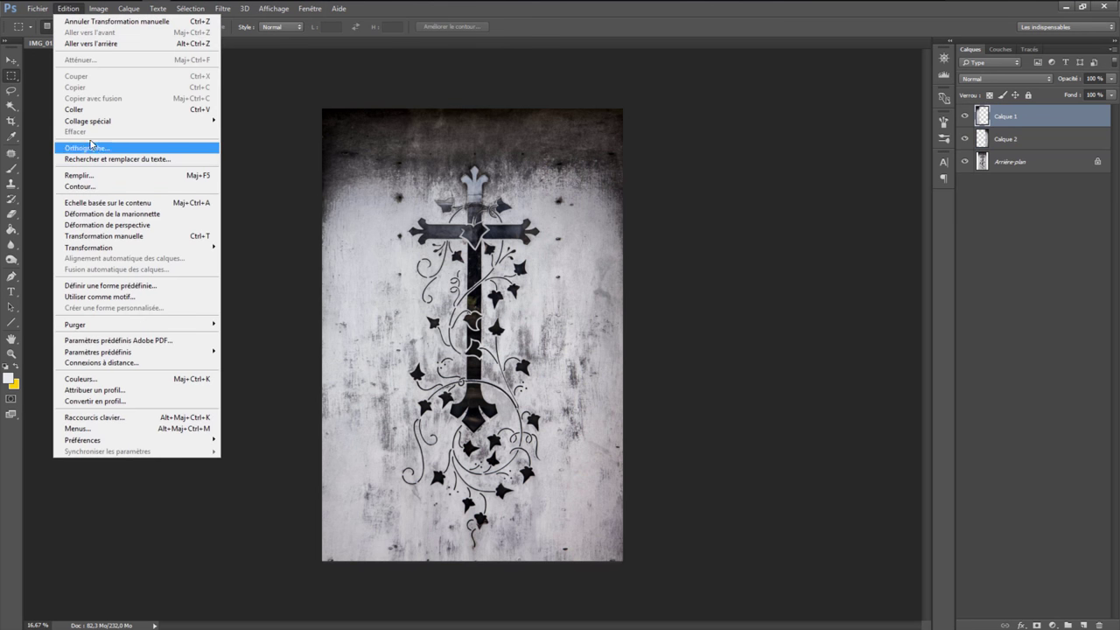
click(75, 110)
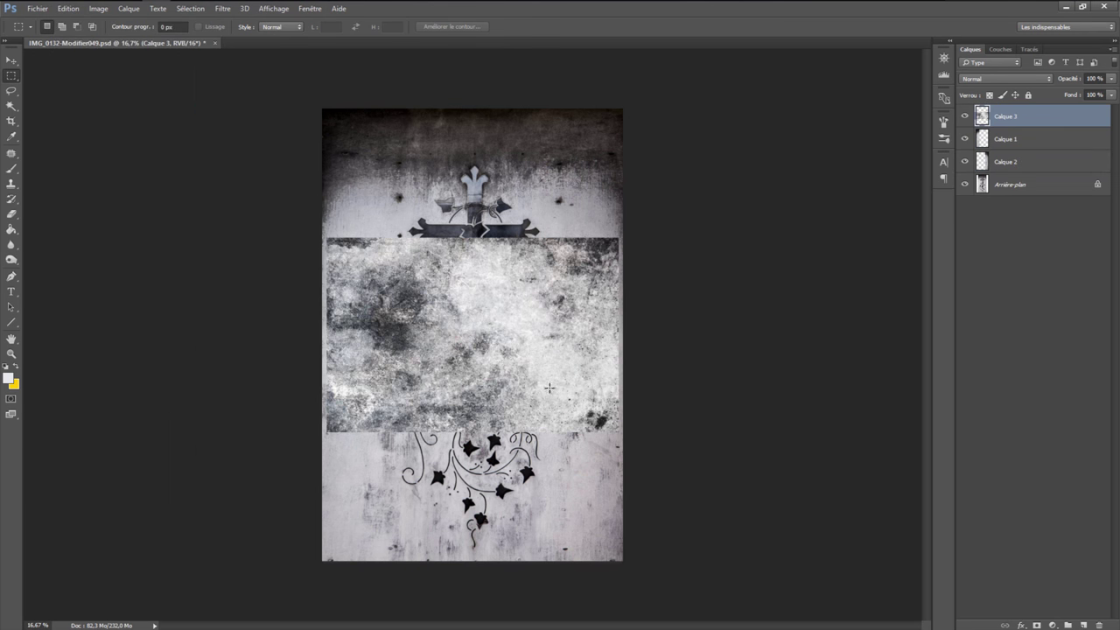
click(11, 60)
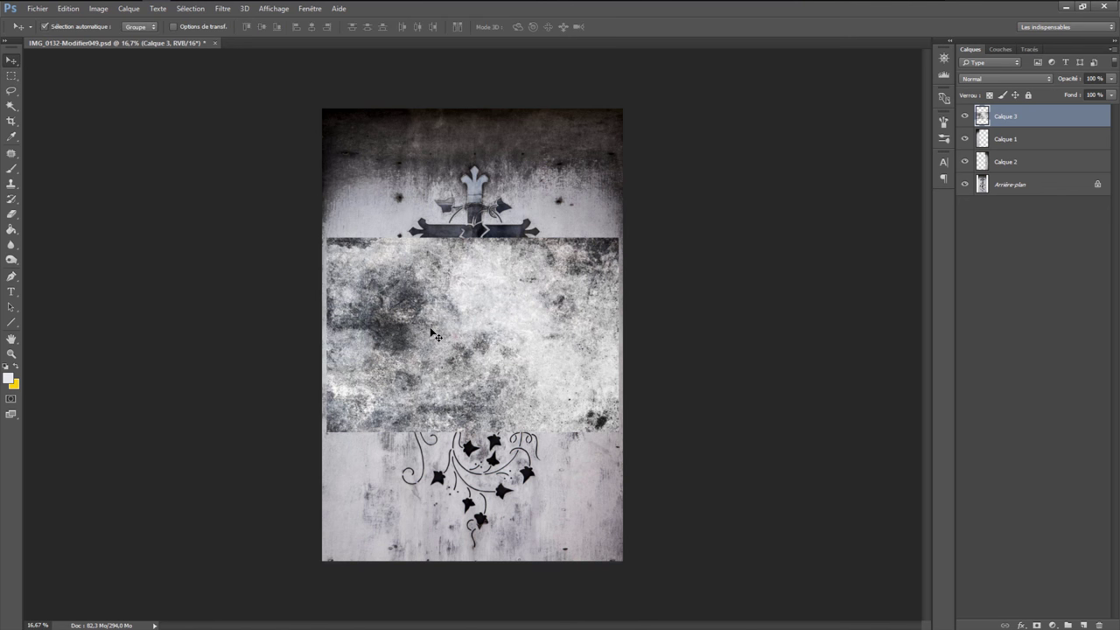
drag(431, 330, 426, 200)
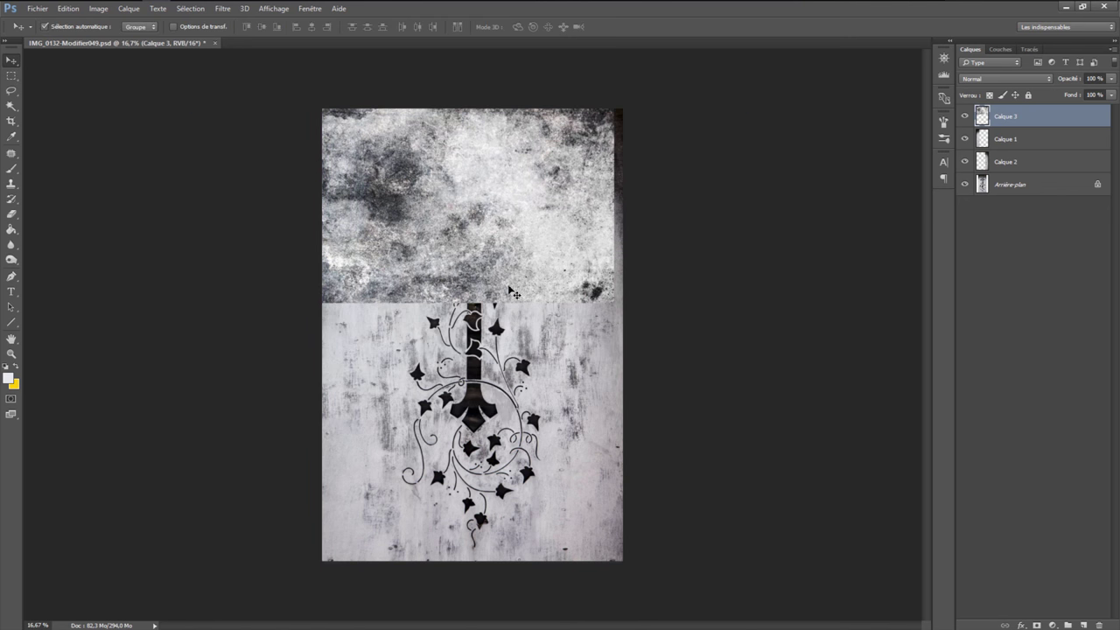
- Scale the texture layer up with Homothétie so it spans the full canvas width
click(69, 10)
mouse_move(96, 248)
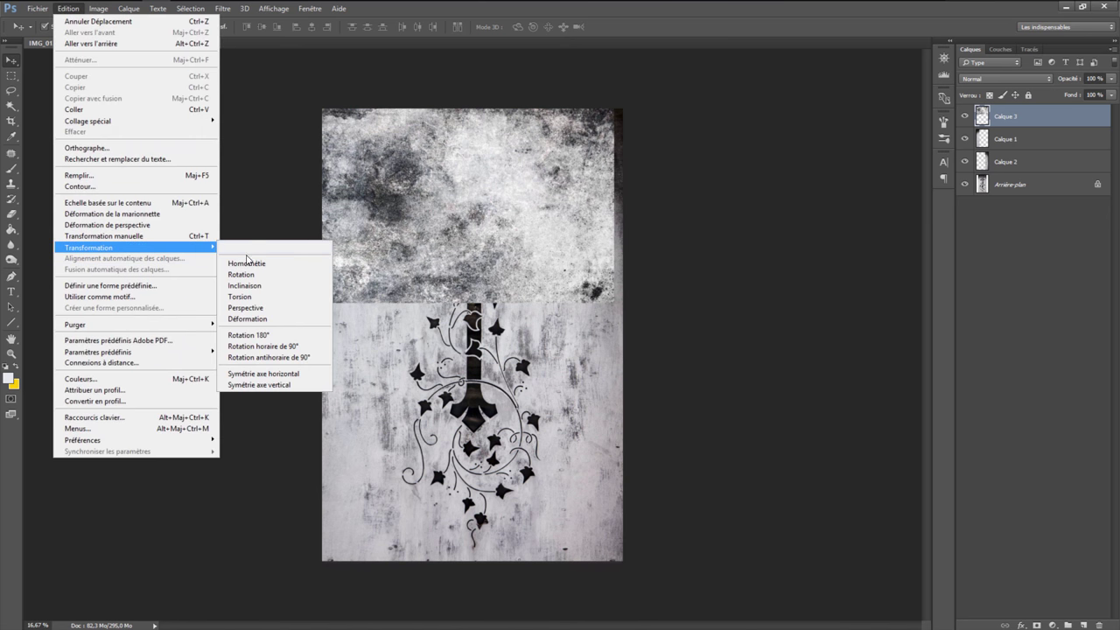
click(248, 263)
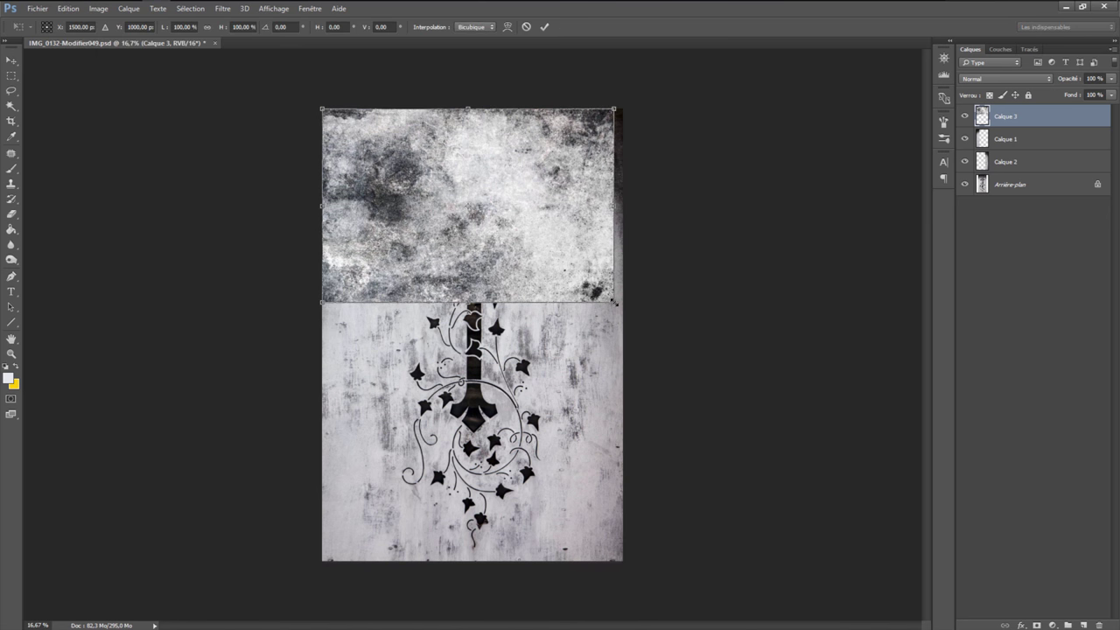
drag(614, 303, 624, 334)
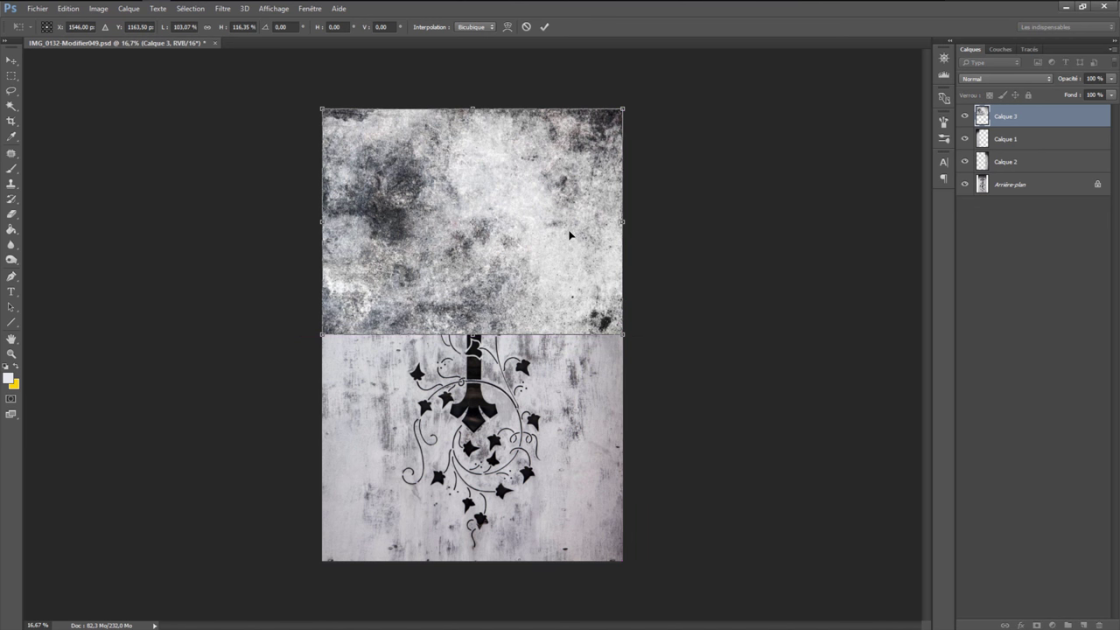
key(Return)
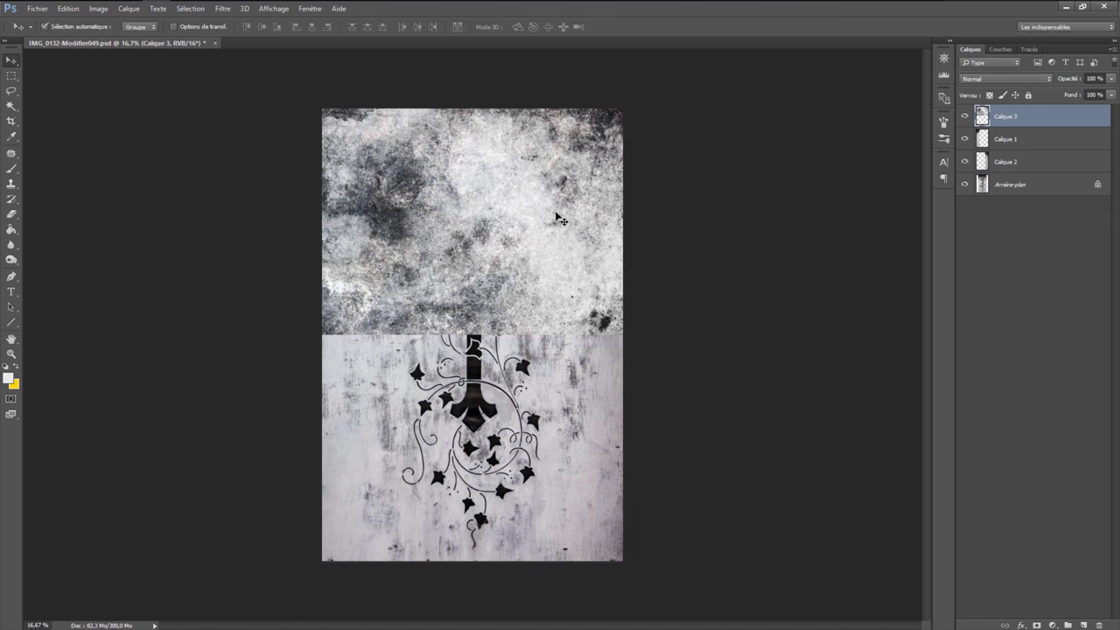
key(ctrl+plus)
key(ctrl+plus)
key(ctrl+plus)
key(ctrl+plus)
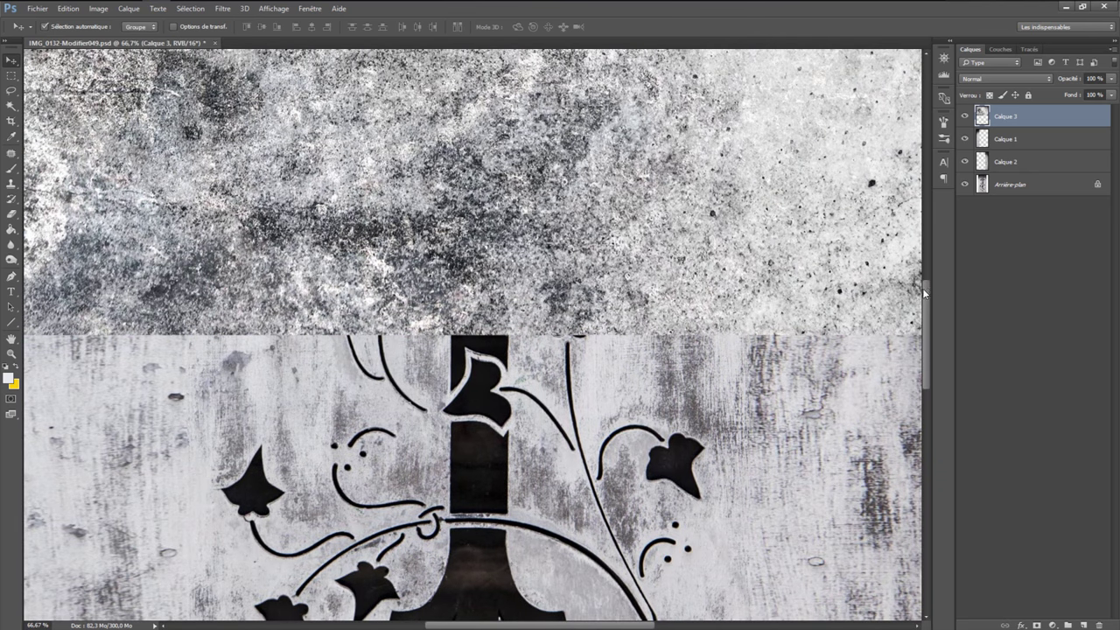
drag(924, 292, 920, 210)
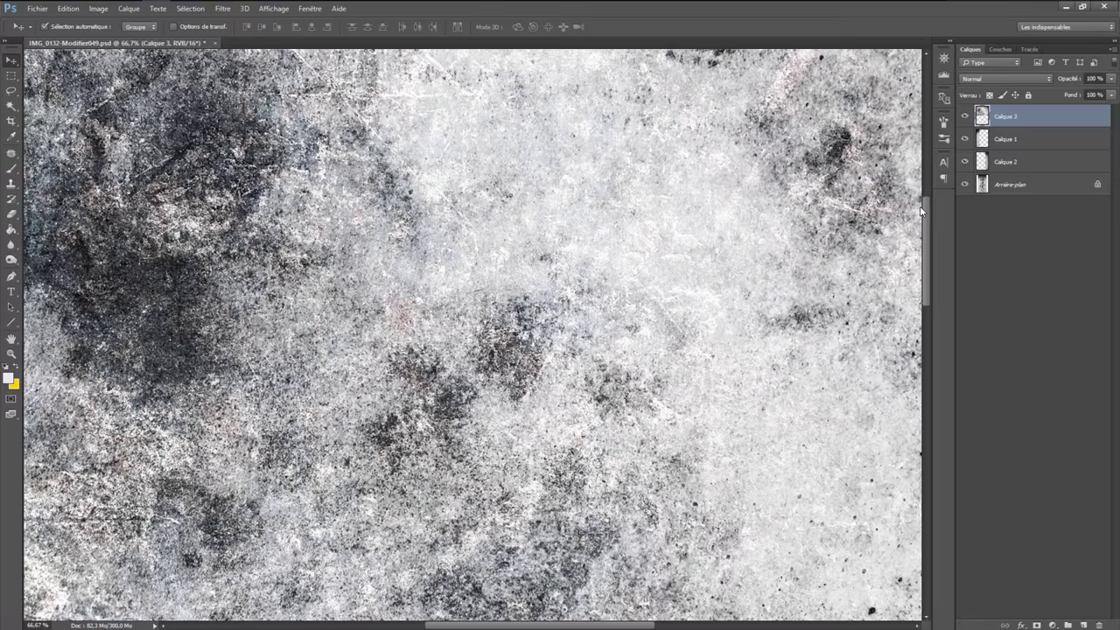
mouse_move(921, 210)
mouse_down()
mouse_move(917, 178)
mouse_move(916, 199)
mouse_up()
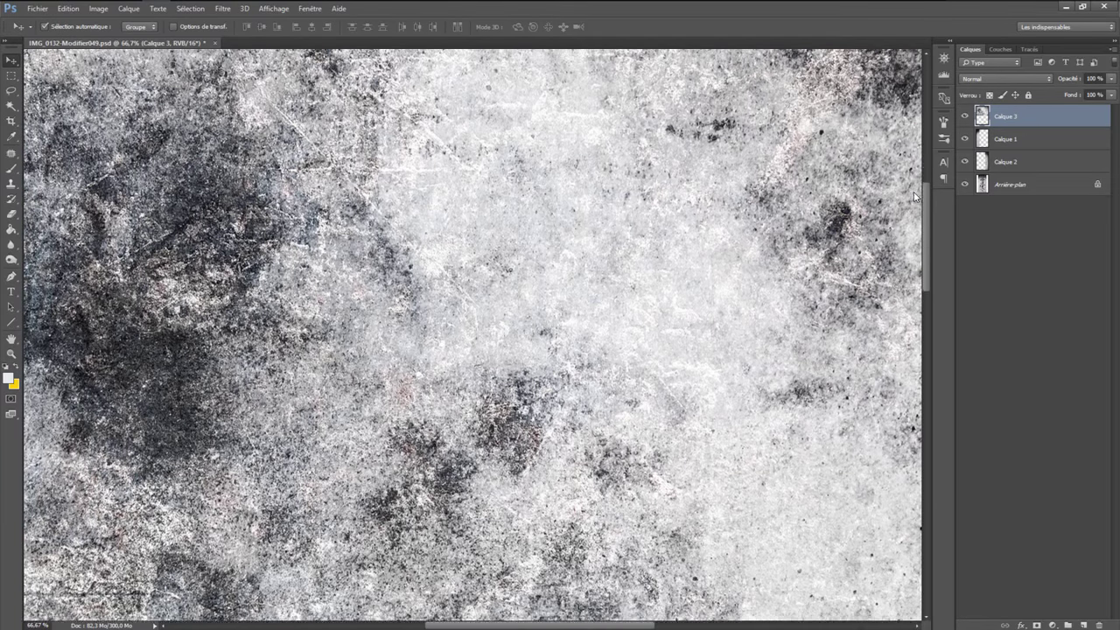
- Duplicate the grunge texture layer and drag the copy down over the canvas's lower half
scroll(521, 308, down, 1)
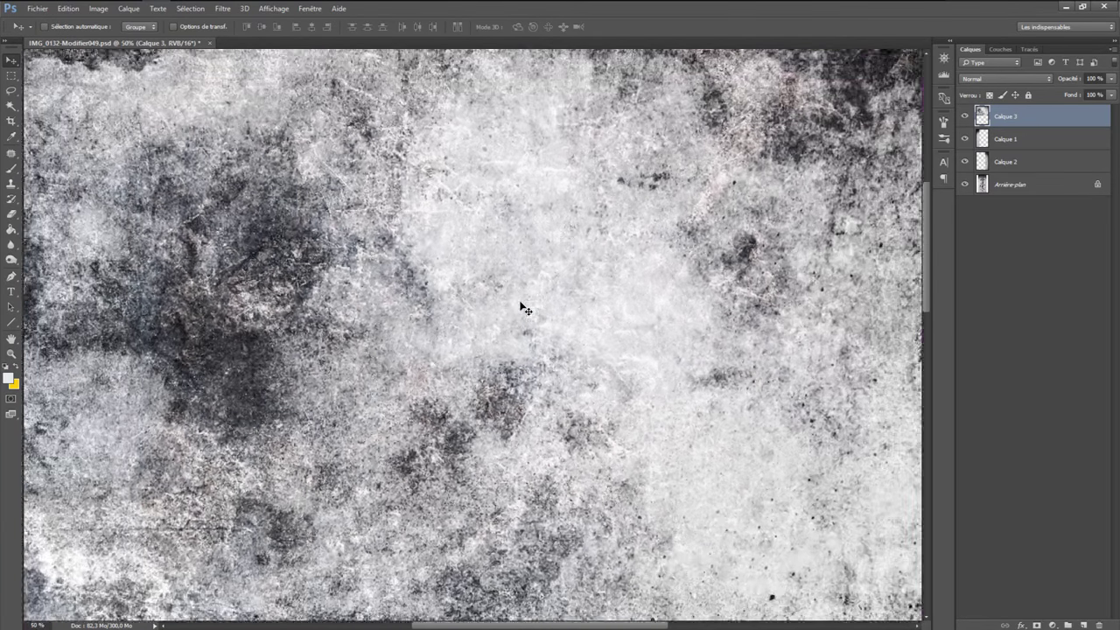
scroll(522, 308, down, 3)
scroll(521, 308, down, 2)
scroll(522, 308, down, 1)
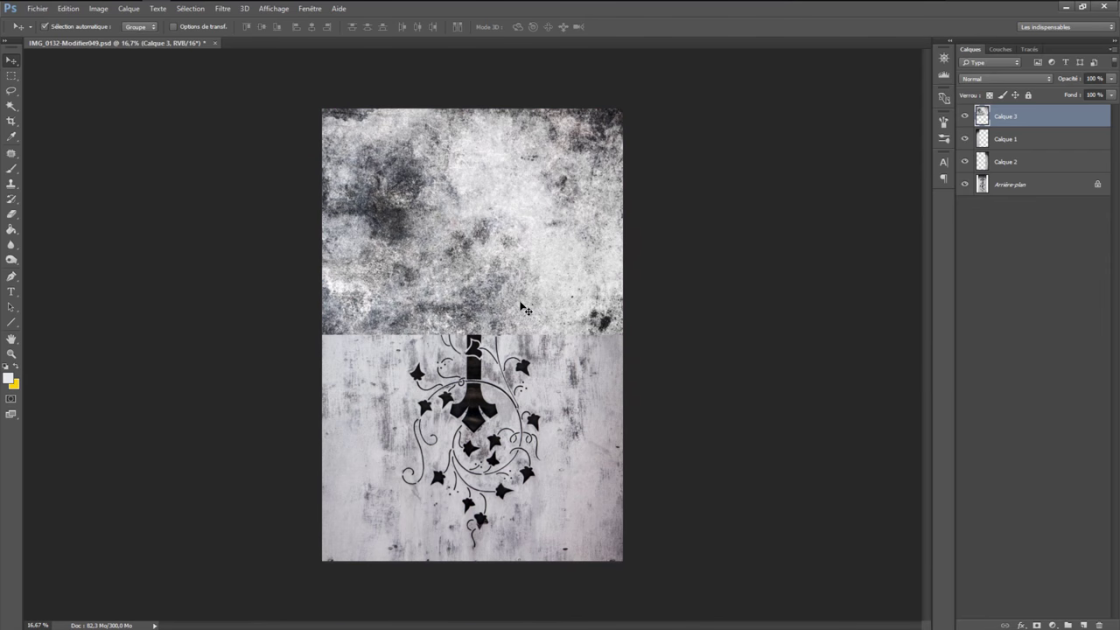
right_click(1011, 119)
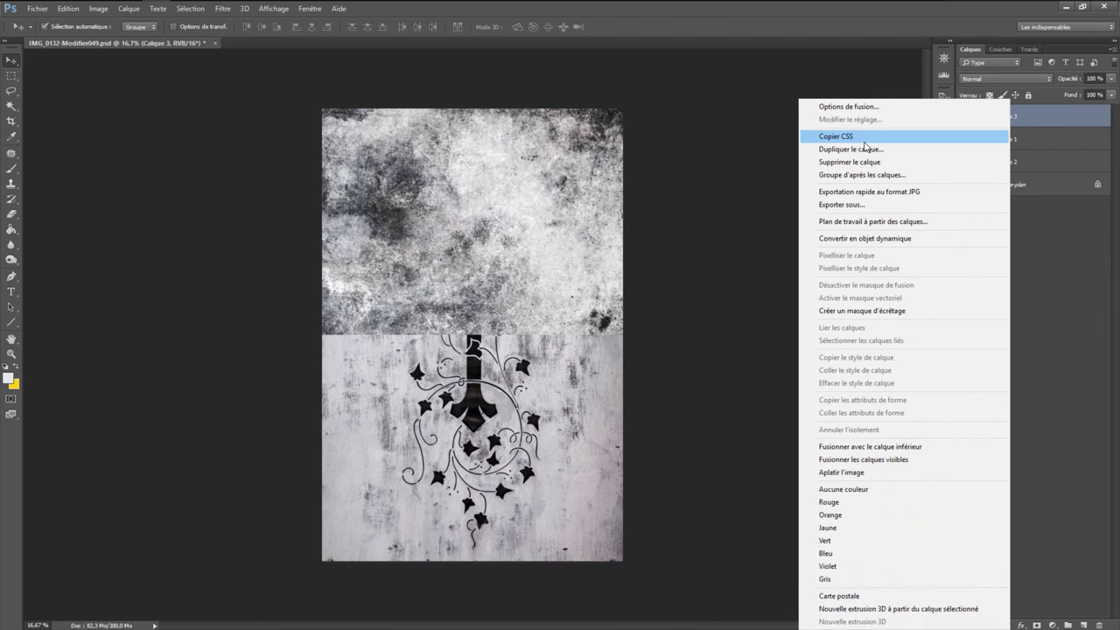
click(862, 149)
click(849, 263)
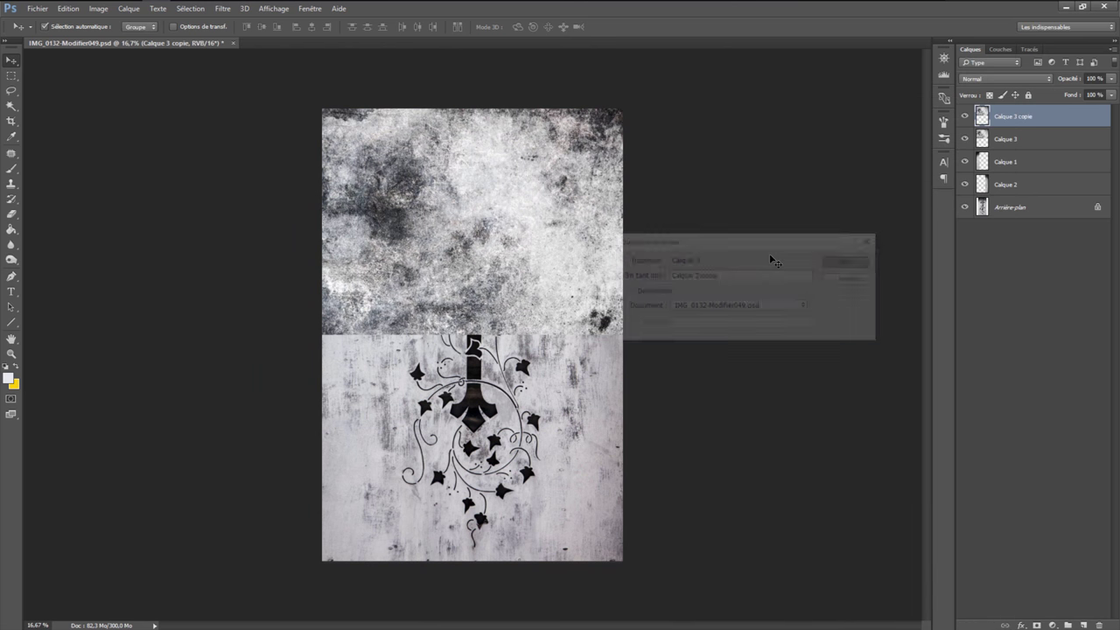
drag(449, 217, 456, 439)
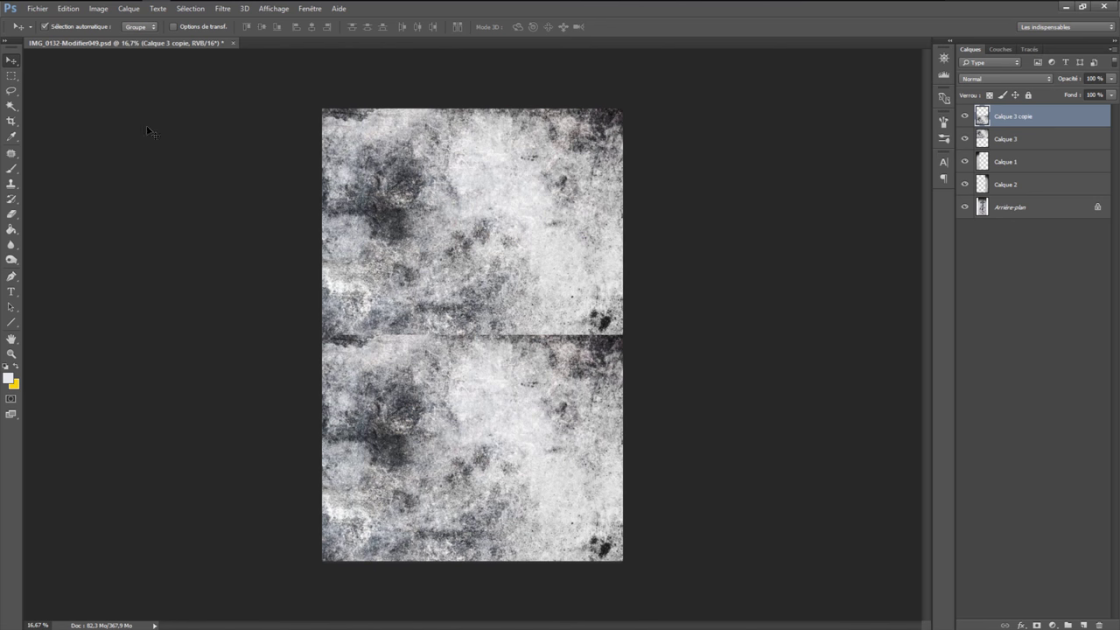
click(72, 12)
mouse_move(88, 247)
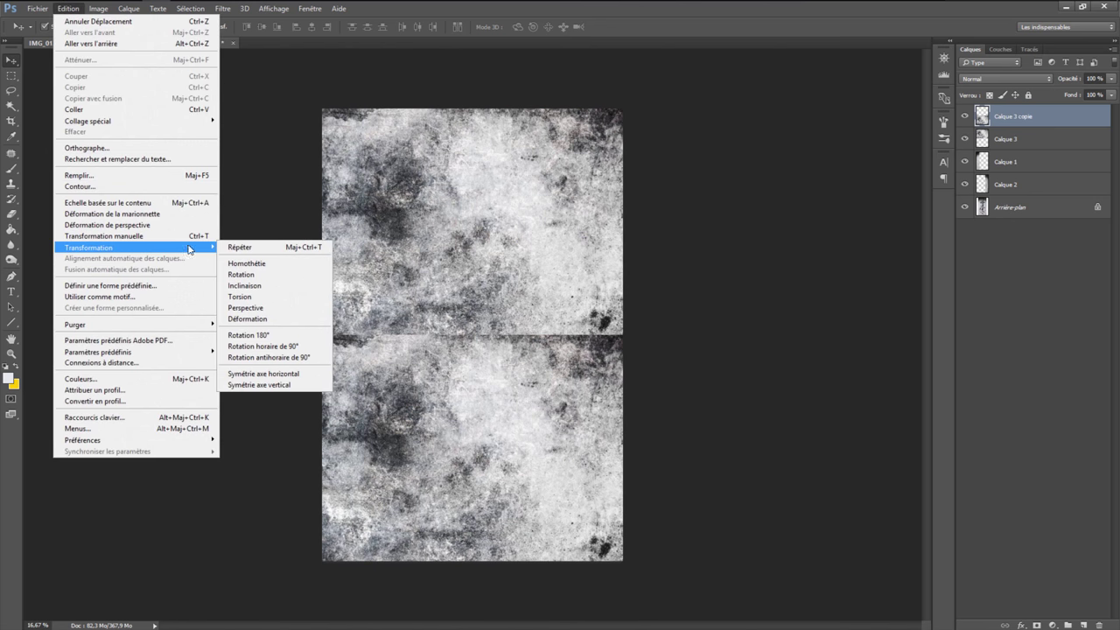
- Flip the lower texture copy with Symétrie axe horizontal and merge it with Calque 3
click(275, 375)
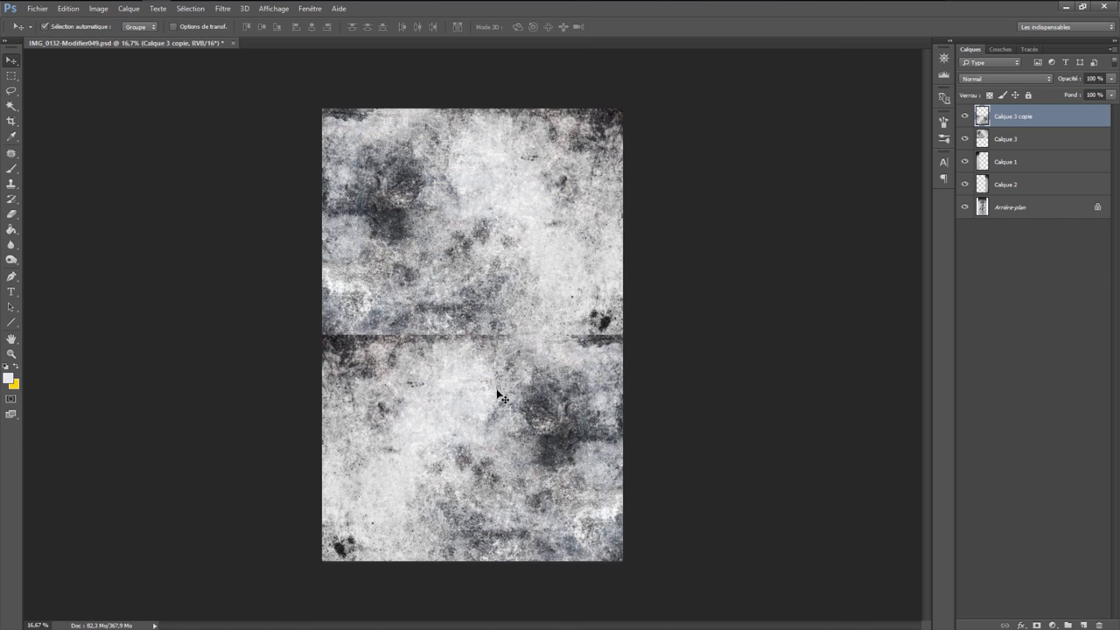
shift+click(1021, 140)
right_click(1020, 140)
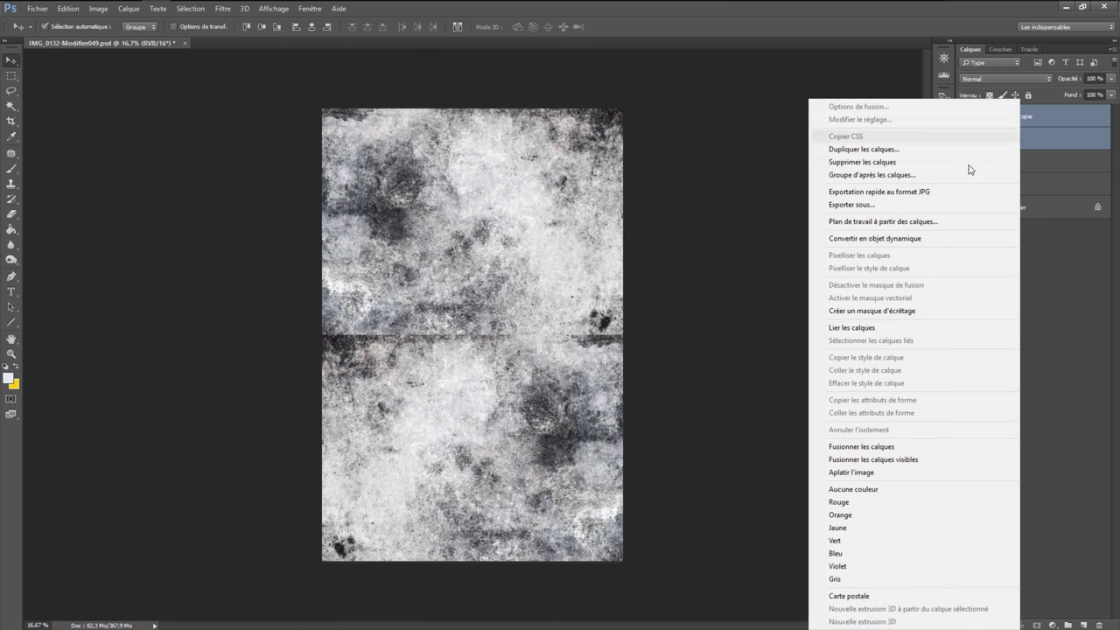
click(872, 446)
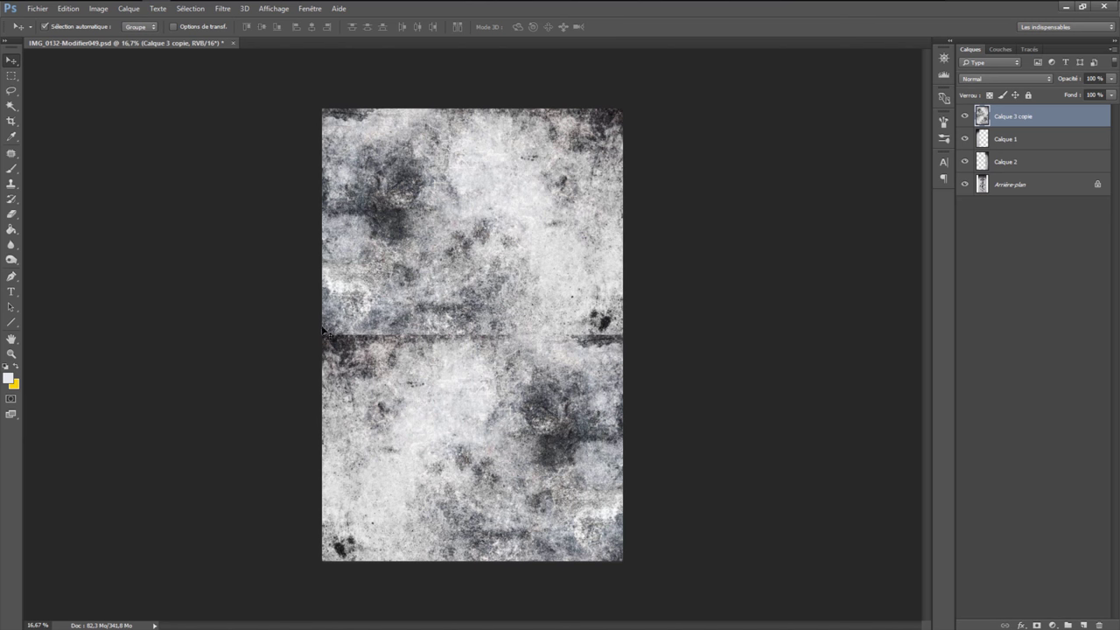
key(j)
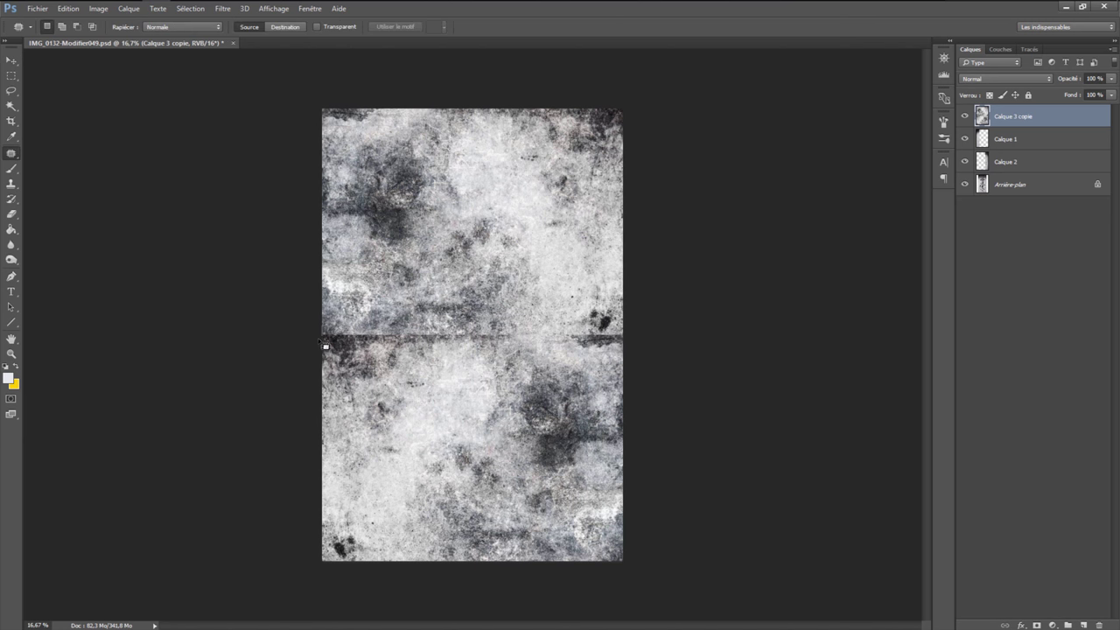
- Patch the left and middle sections of the horizontal seam with nearby clean texture
mouse_move(325, 344)
mouse_down()
mouse_move(374, 338)
mouse_move(387, 348)
mouse_up()
click(407, 335)
drag(400, 347, 392, 343)
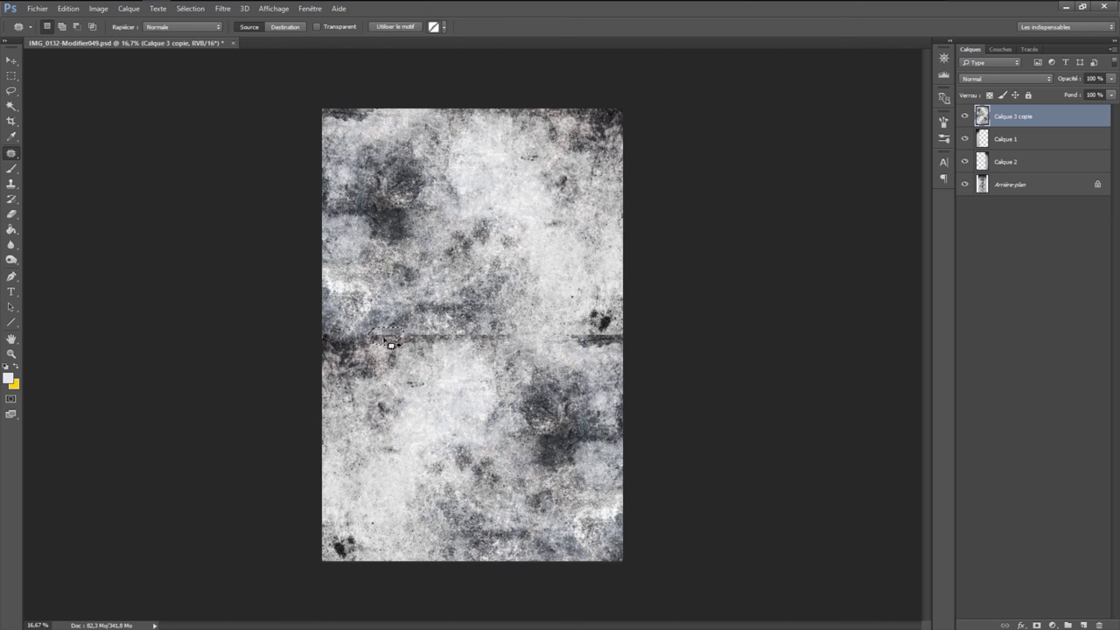
click(425, 334)
mouse_move(442, 346)
mouse_down()
mouse_move(407, 337)
mouse_move(471, 337)
mouse_move(454, 359)
mouse_up()
click(474, 343)
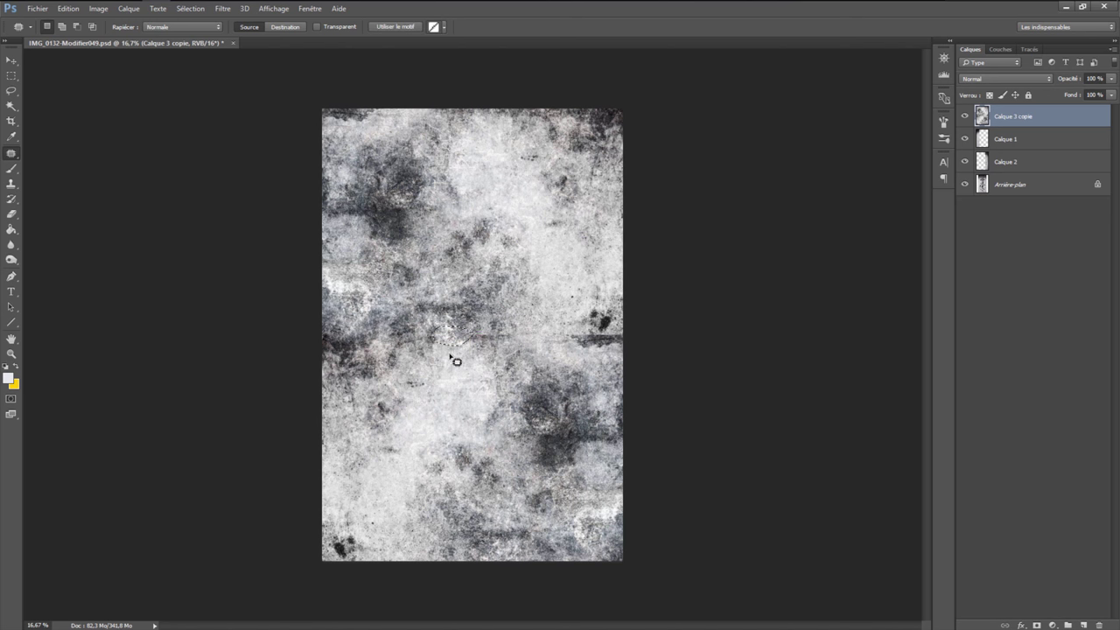
click(486, 337)
mouse_move(505, 334)
mouse_down()
mouse_move(484, 348)
mouse_move(488, 455)
mouse_up()
click(530, 328)
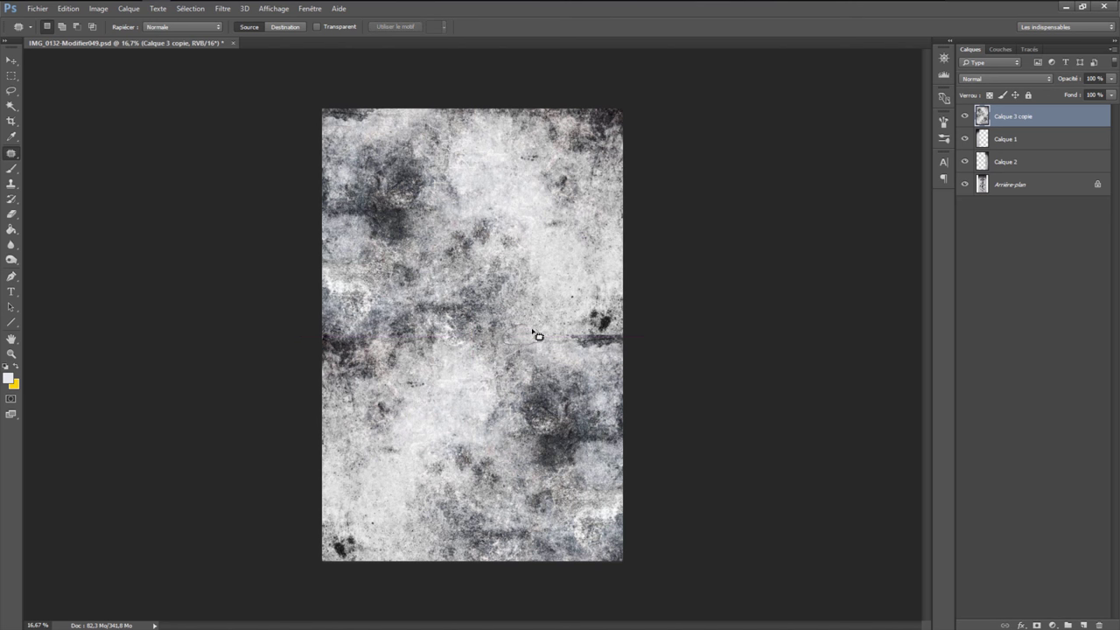
- Patch the seam near the right edge and outline the dark blot beside it
mouse_move(514, 334)
mouse_down()
mouse_move(538, 329)
mouse_move(537, 344)
mouse_move(562, 350)
mouse_move(580, 338)
mouse_move(569, 358)
mouse_up()
click(574, 351)
click(568, 358)
mouse_move(626, 330)
mouse_down()
mouse_move(627, 347)
mouse_move(639, 341)
mouse_up()
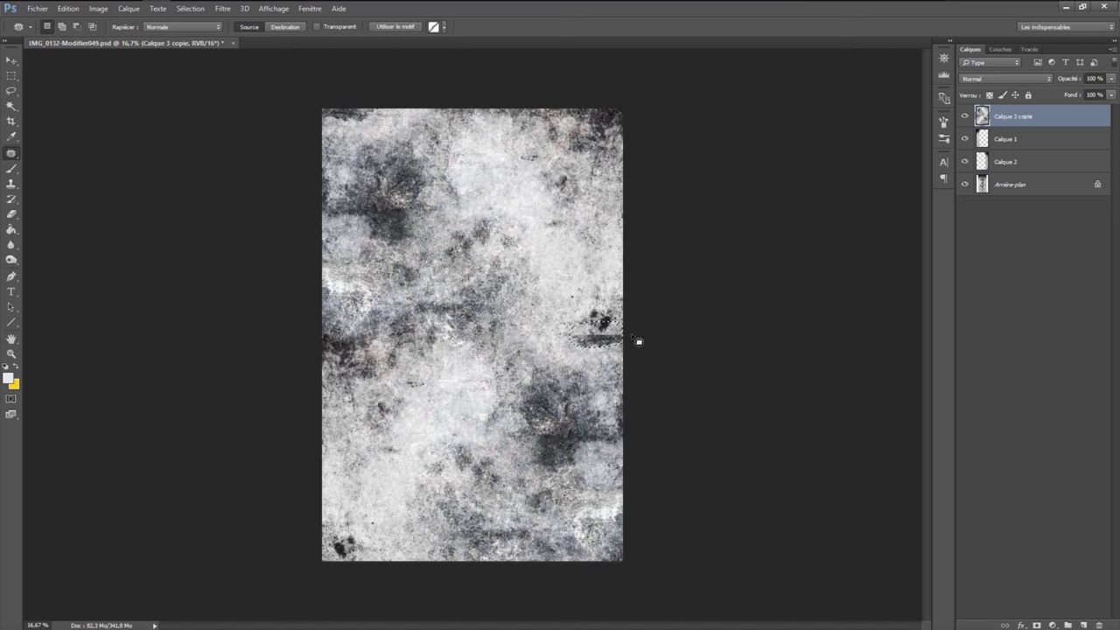
click(634, 341)
mouse_move(623, 315)
mouse_down()
mouse_move(573, 338)
mouse_move(631, 359)
mouse_move(590, 248)
mouse_up()
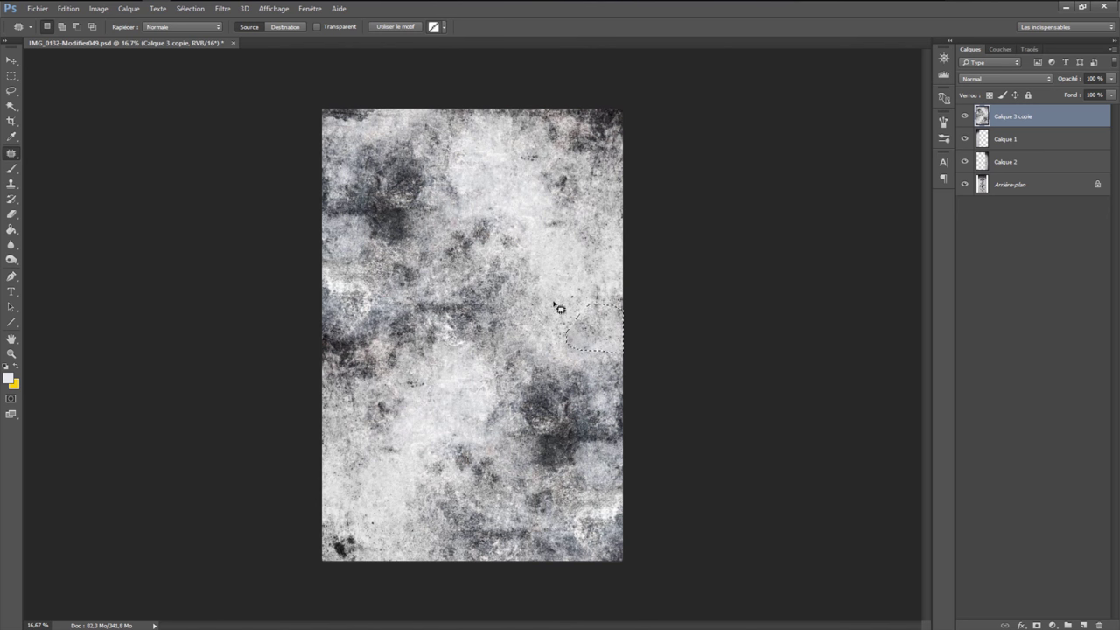
click(66, 9)
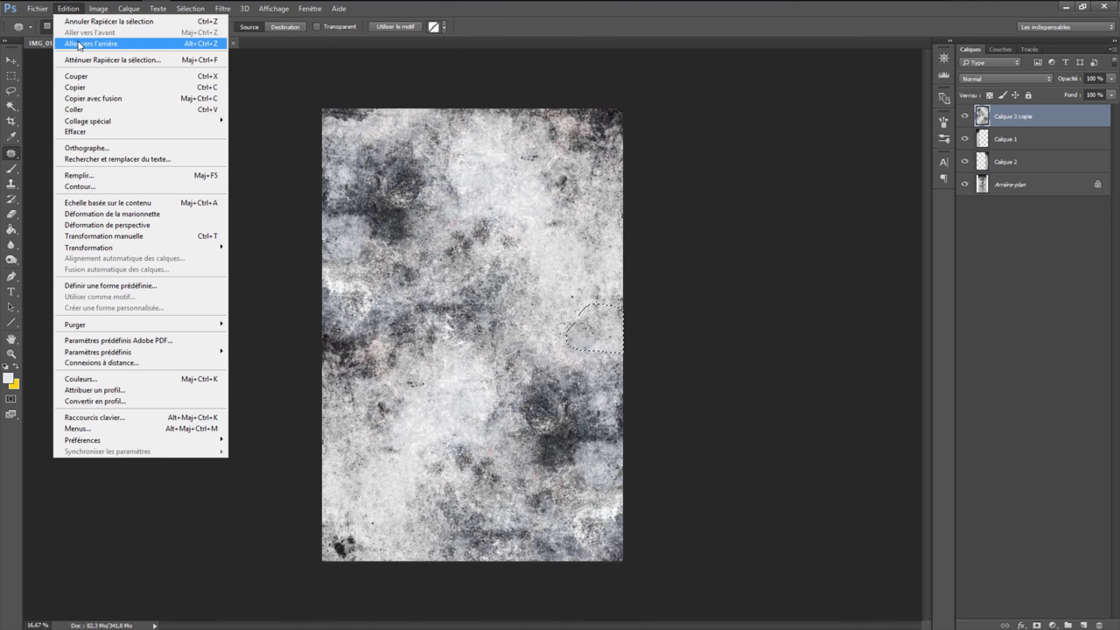
- Undo the dark-blot patch and patch out the dark streak at the texture's right edge
click(83, 40)
key(ctrl+d)
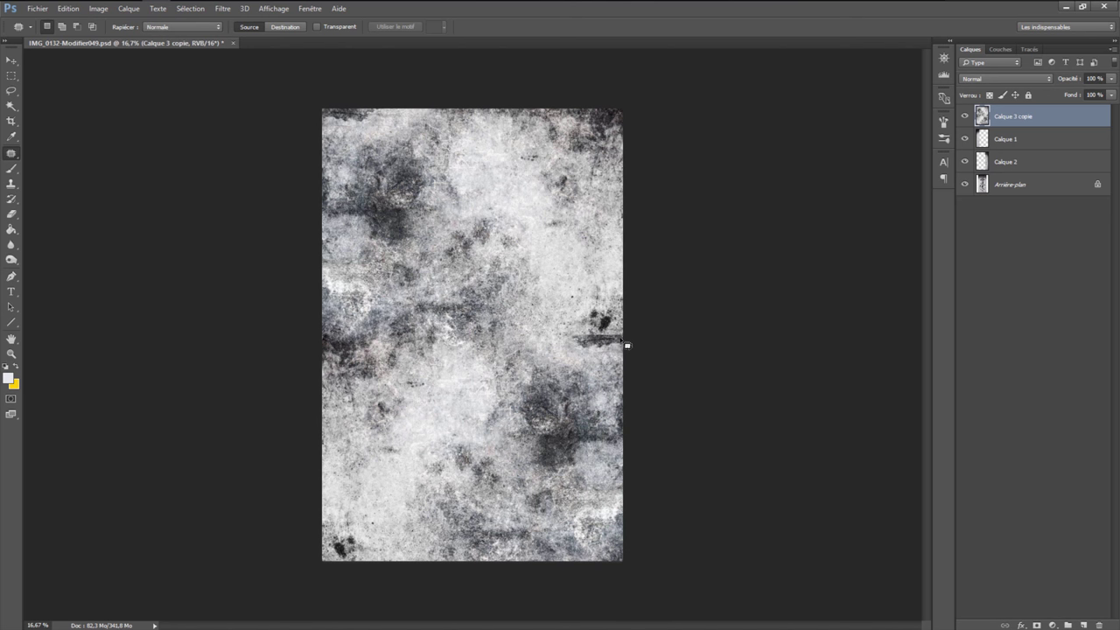
drag(627, 346, 626, 342)
key(ctrl+d)
drag(610, 336, 551, 389)
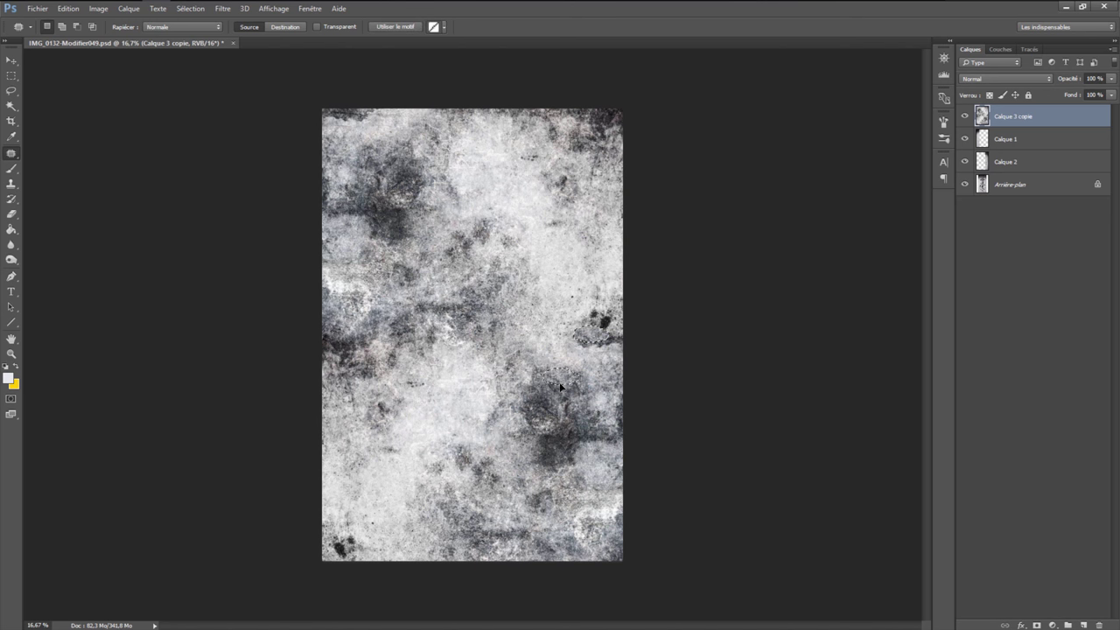
key(ctrl+d)
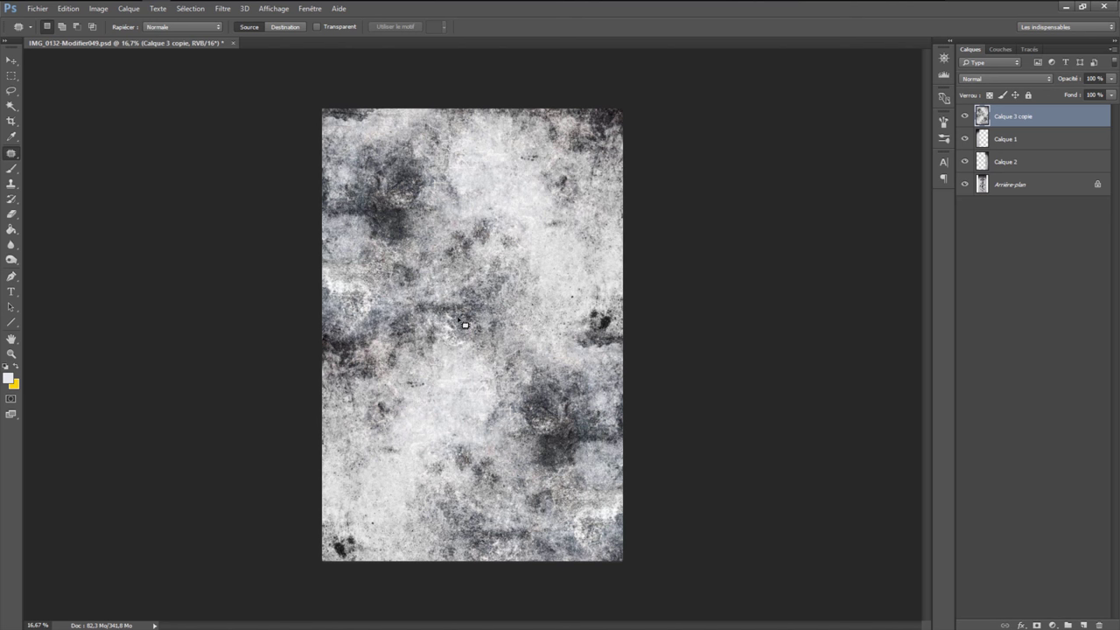
- Set the texture layer's blend mode to Obscurcir and zoom in to inspect the blend
click(1002, 79)
click(996, 106)
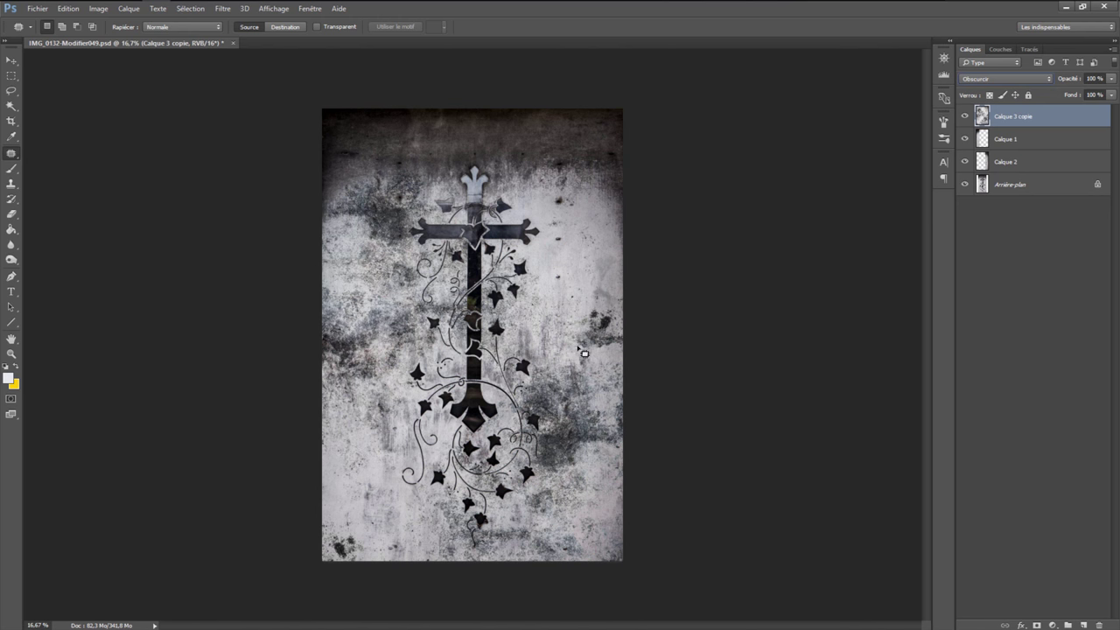
key(ctrl+plus)
key(ctrl+plus)
key(ctrl+plus)
key(ctrl+plus)
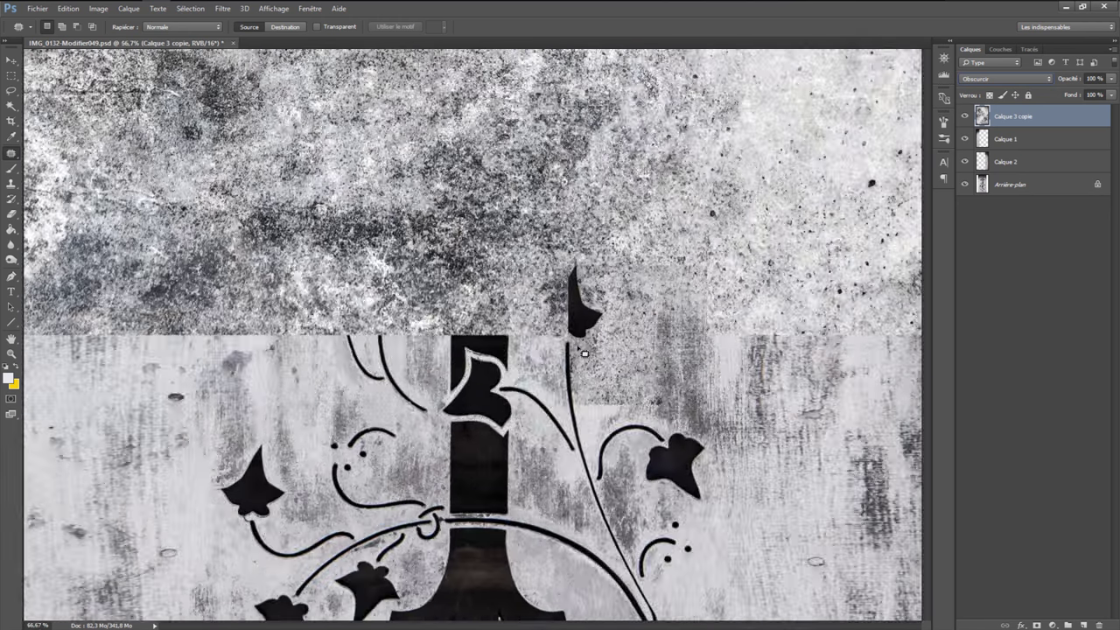
drag(651, 624, 713, 625)
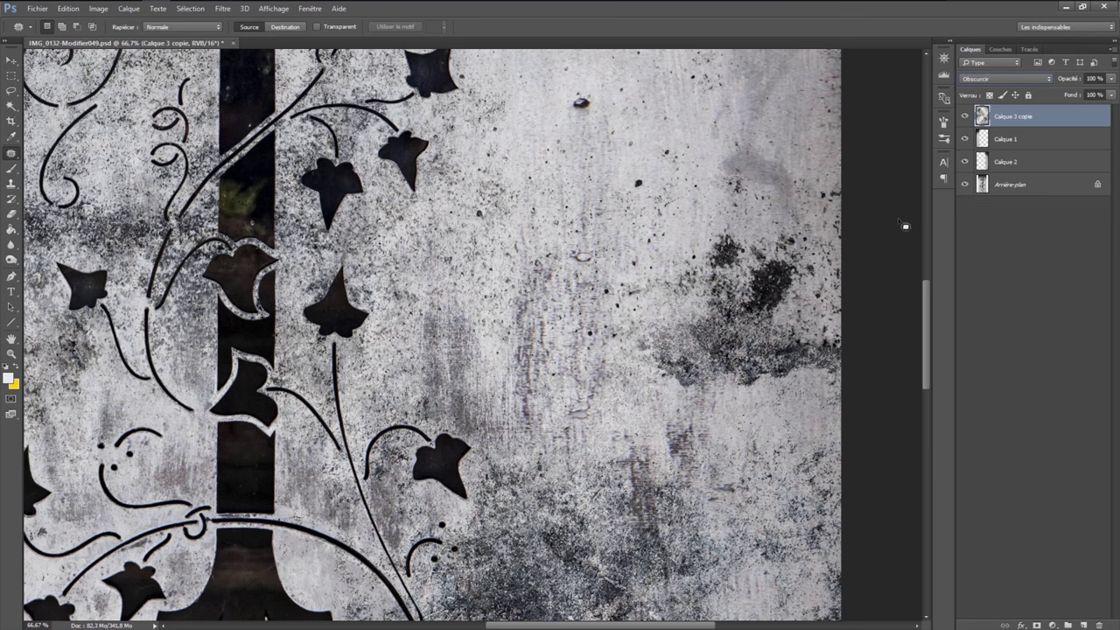
key(ctrl+minus)
key(ctrl+minus)
key(ctrl+minus)
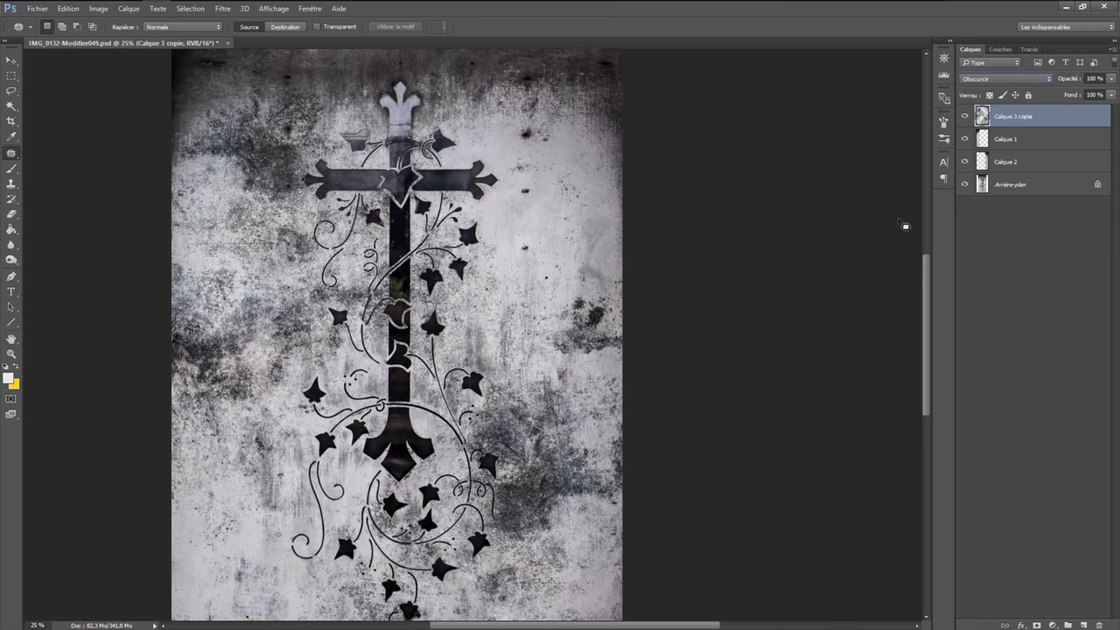
key(ctrl+minus)
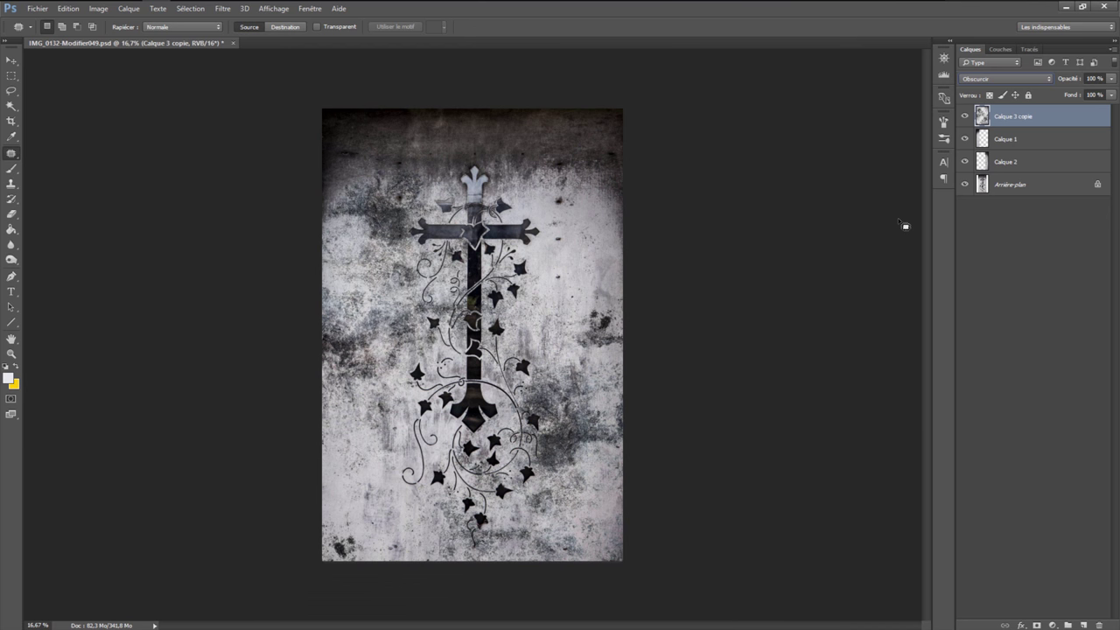
- Try the Incrustation and Superposition blend modes on the texture, then revert to Obscurcir
click(992, 81)
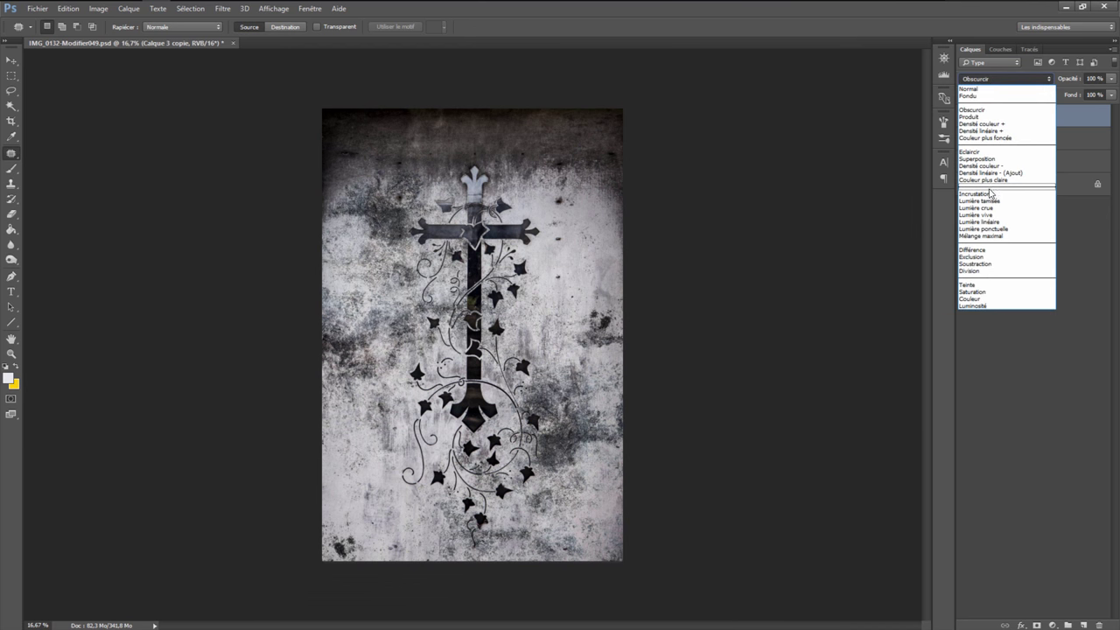
click(989, 194)
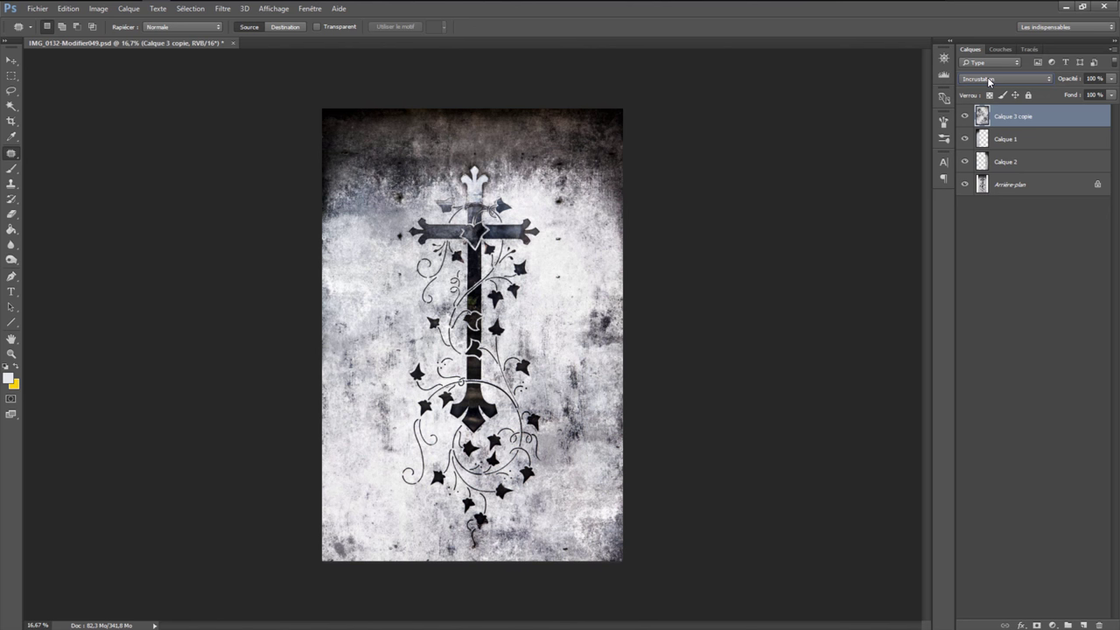
click(990, 81)
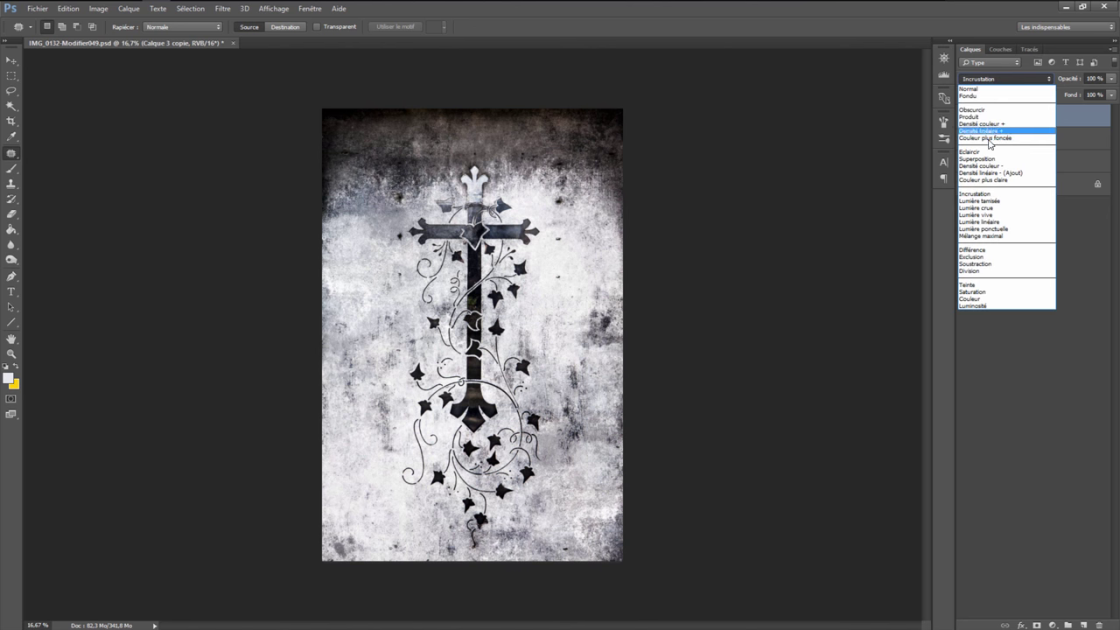
click(985, 158)
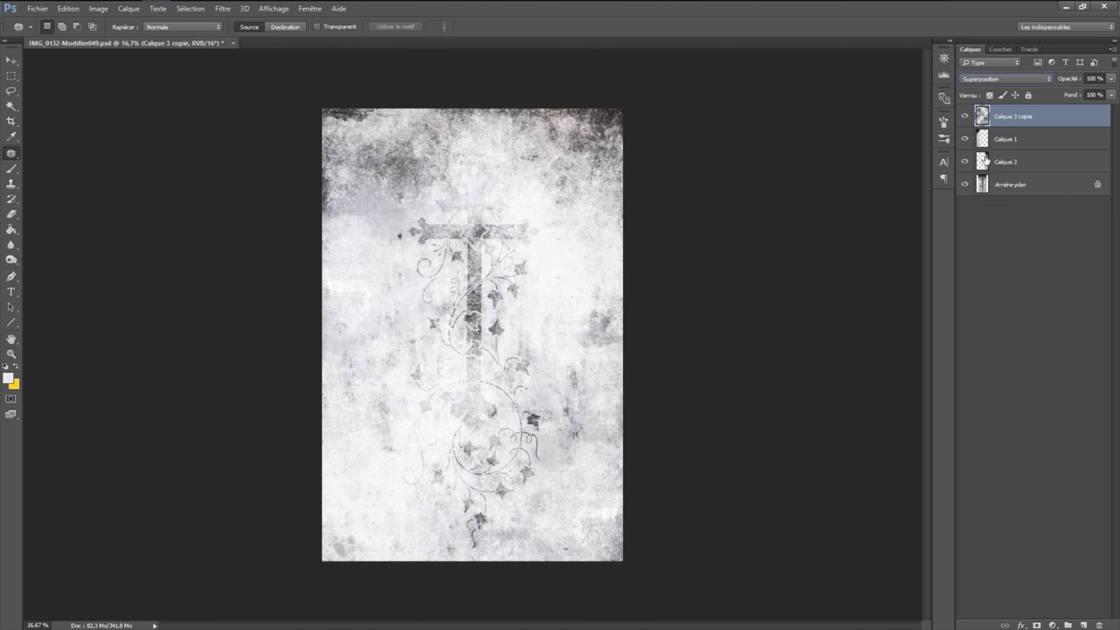
click(996, 82)
click(990, 194)
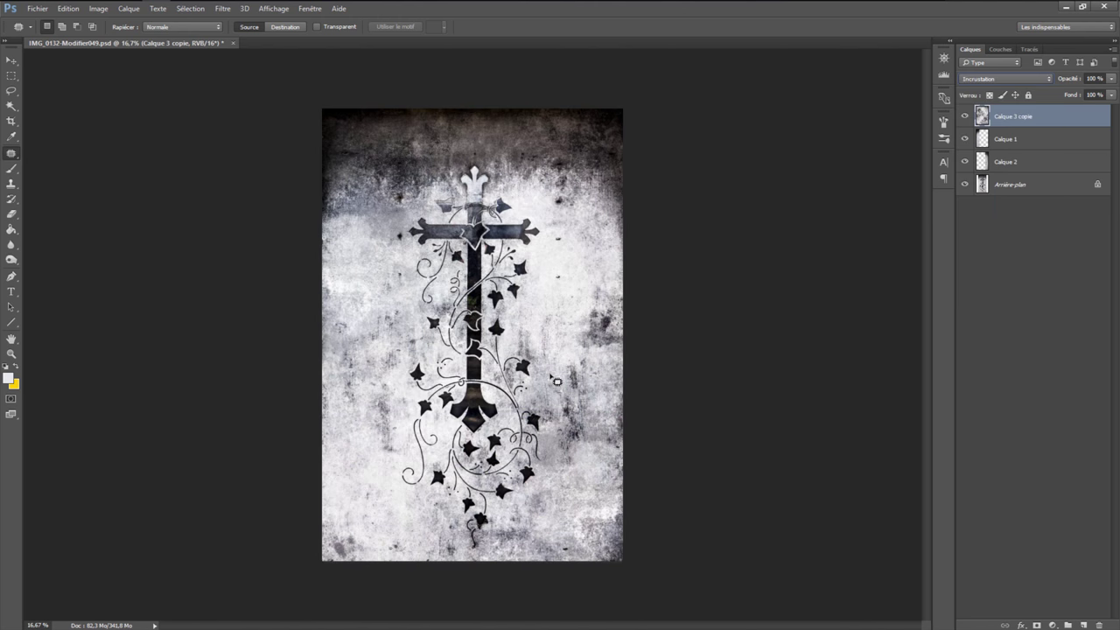
key(ctrl+plus)
key(ctrl+plus)
key(ctrl+plus)
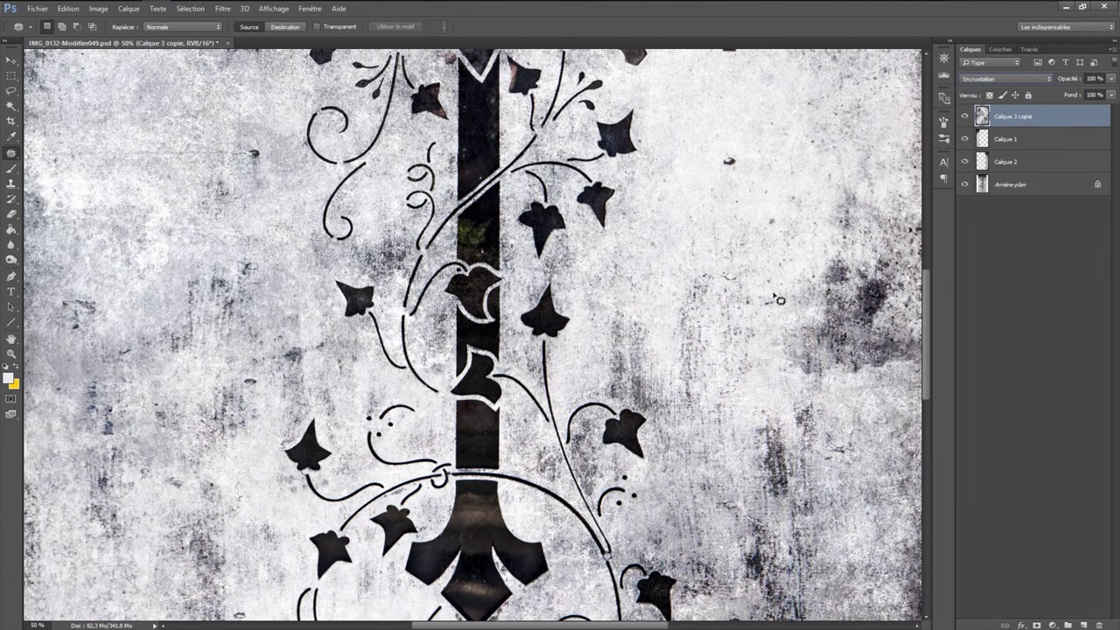
click(994, 79)
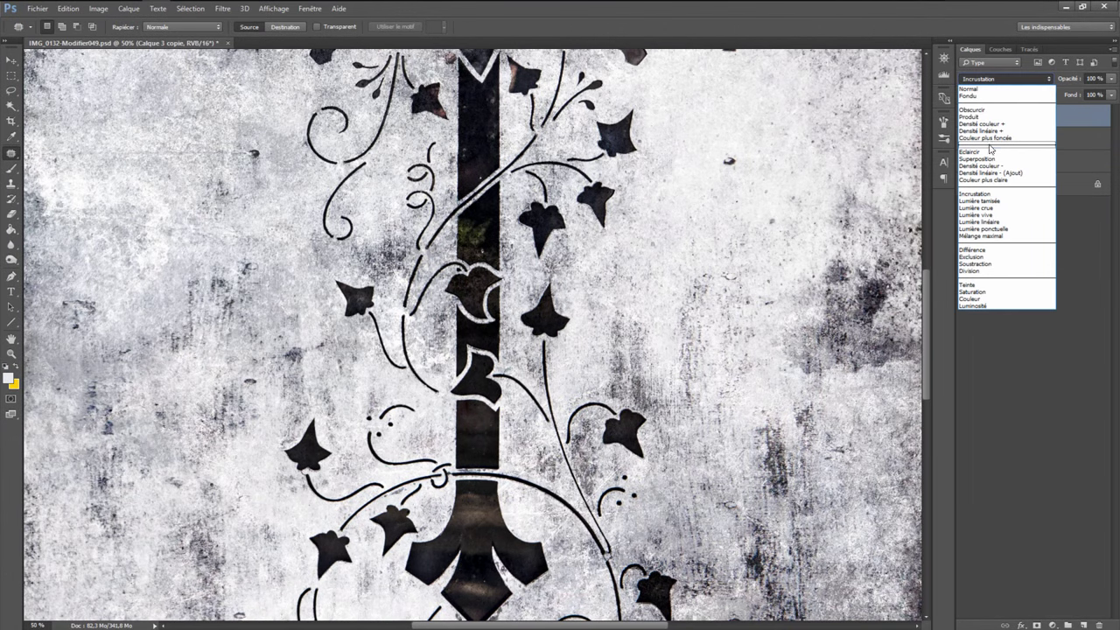
click(986, 110)
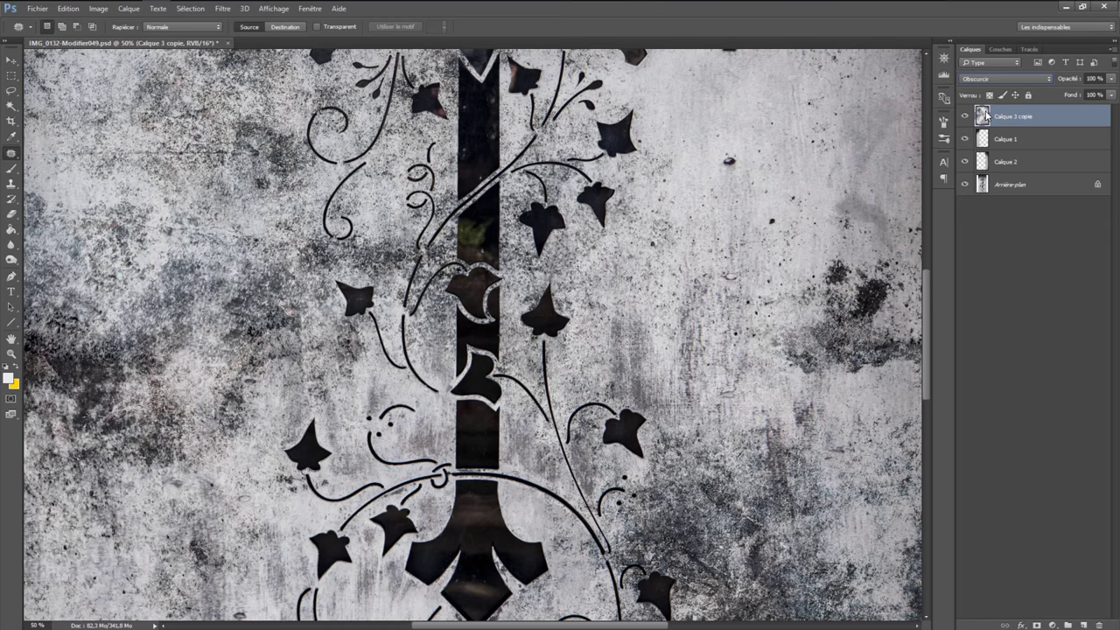
- Set Calque 3 copie's blend mode to Produit and zoom around to check the darker result
click(998, 79)
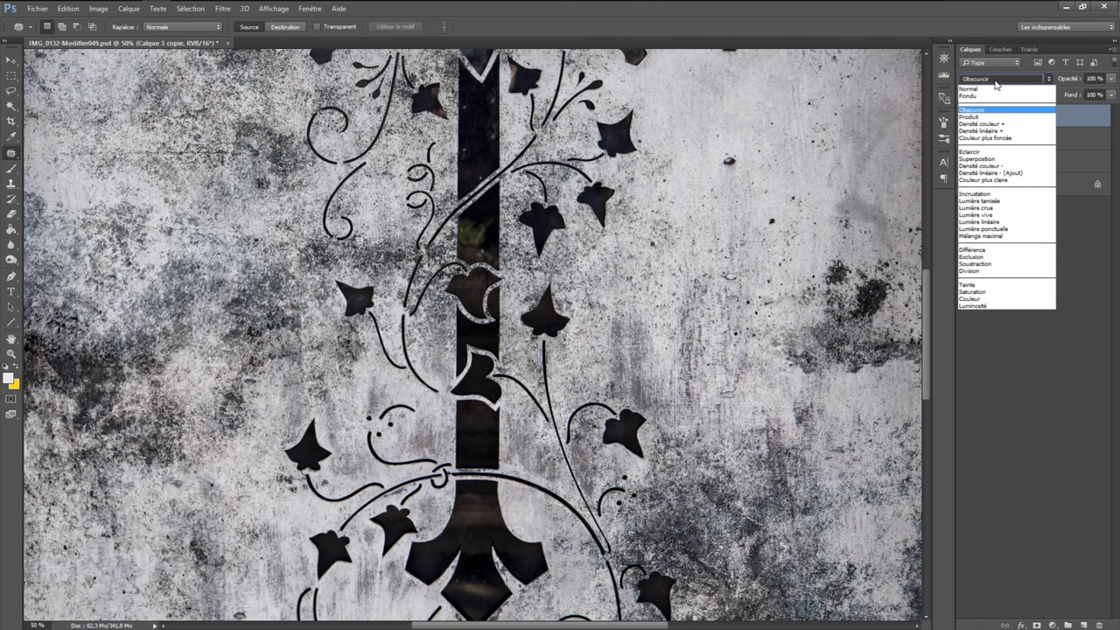
click(989, 113)
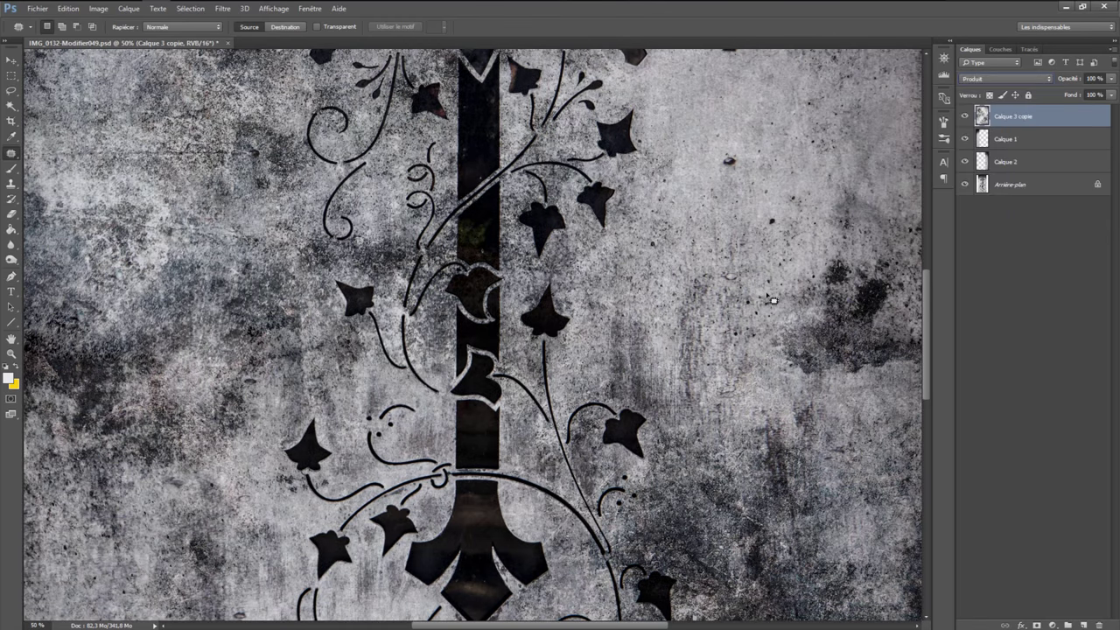
key(ctrl+minus)
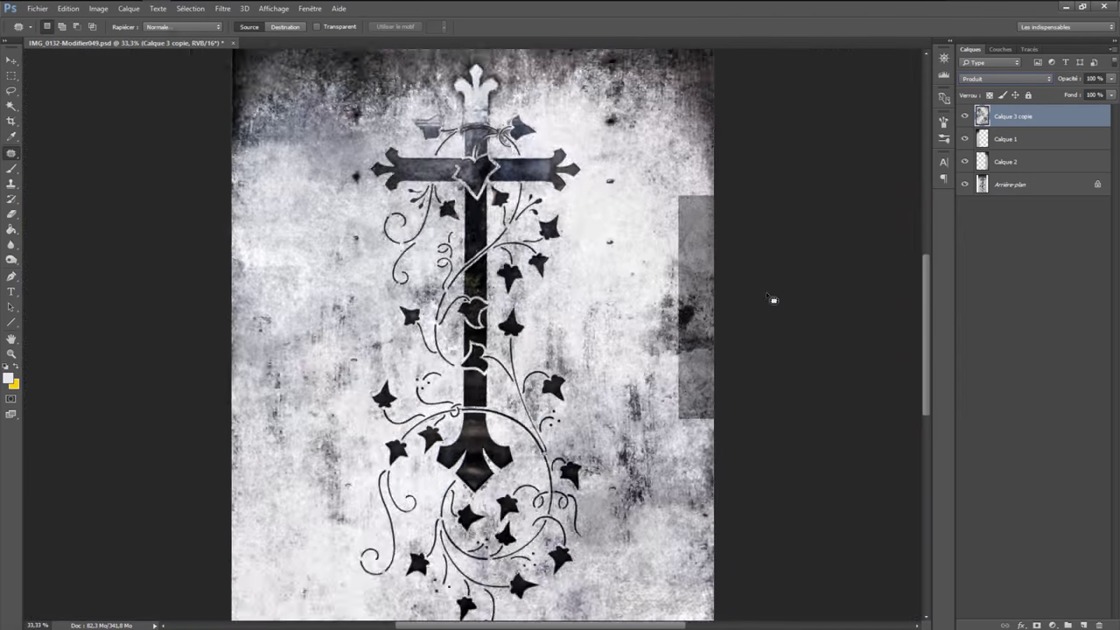
key(ctrl+minus)
key(ctrl+minus)
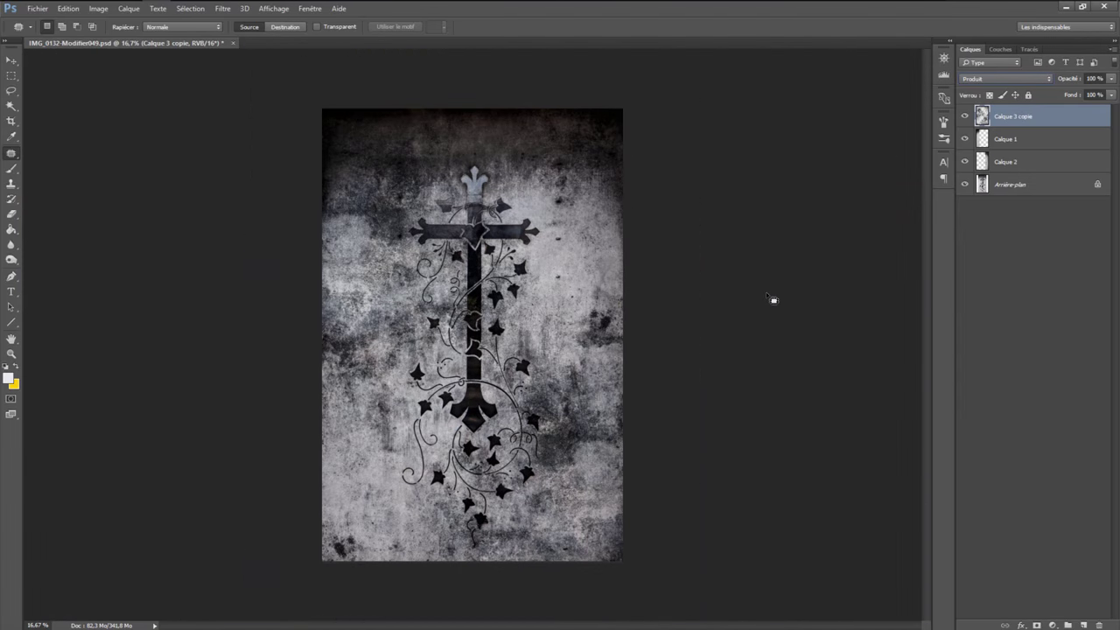
key(ctrl+plus)
key(ctrl+plus)
key(ctrl+plus)
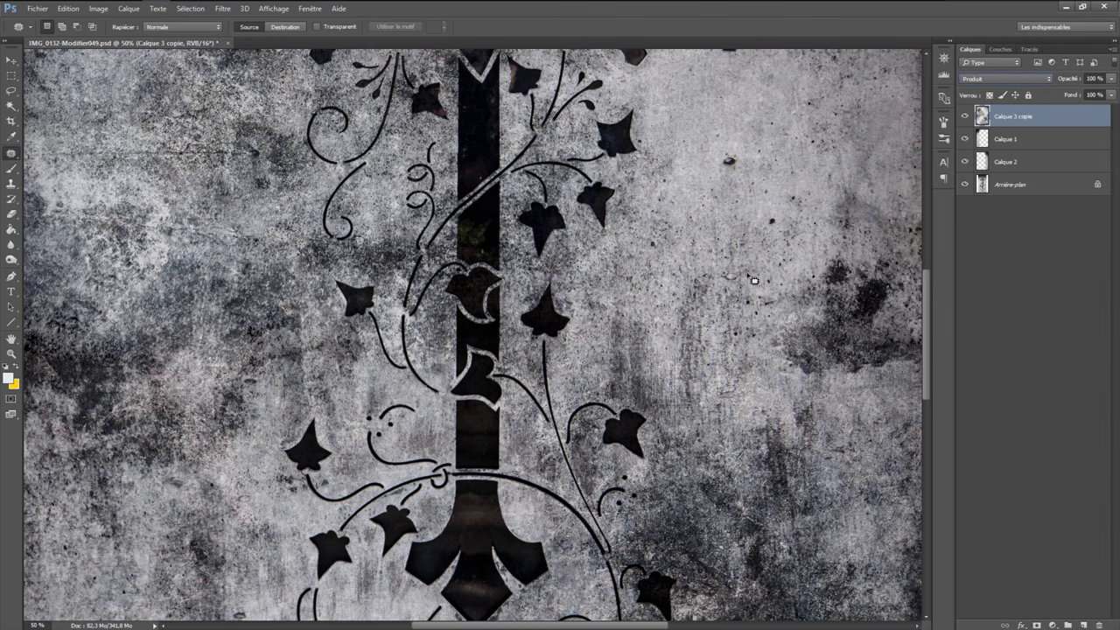
key(ctrl+minus)
key(ctrl+minus)
key(ctrl+minus)
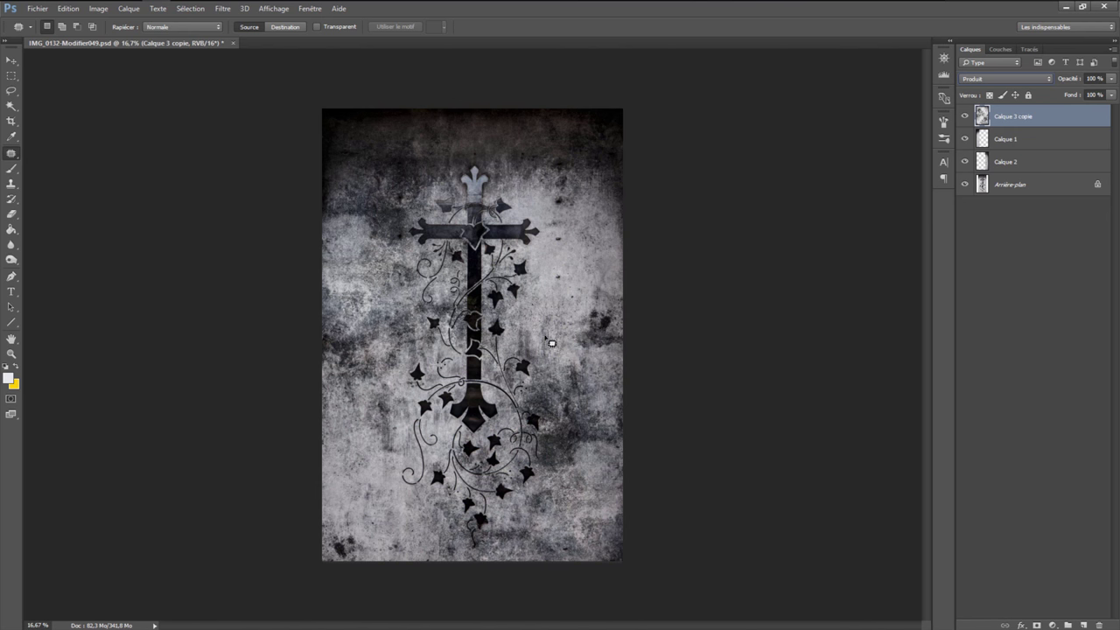
key(ctrl+plus)
key(ctrl+plus)
key(ctrl+plus)
key(ctrl+plus)
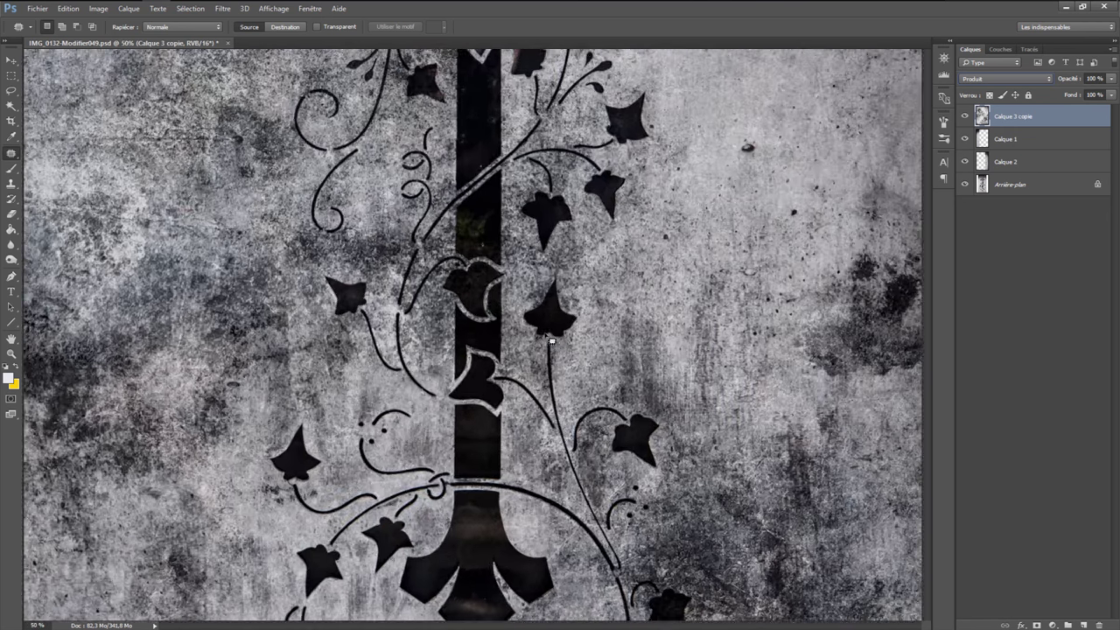
drag(922, 304, 923, 266)
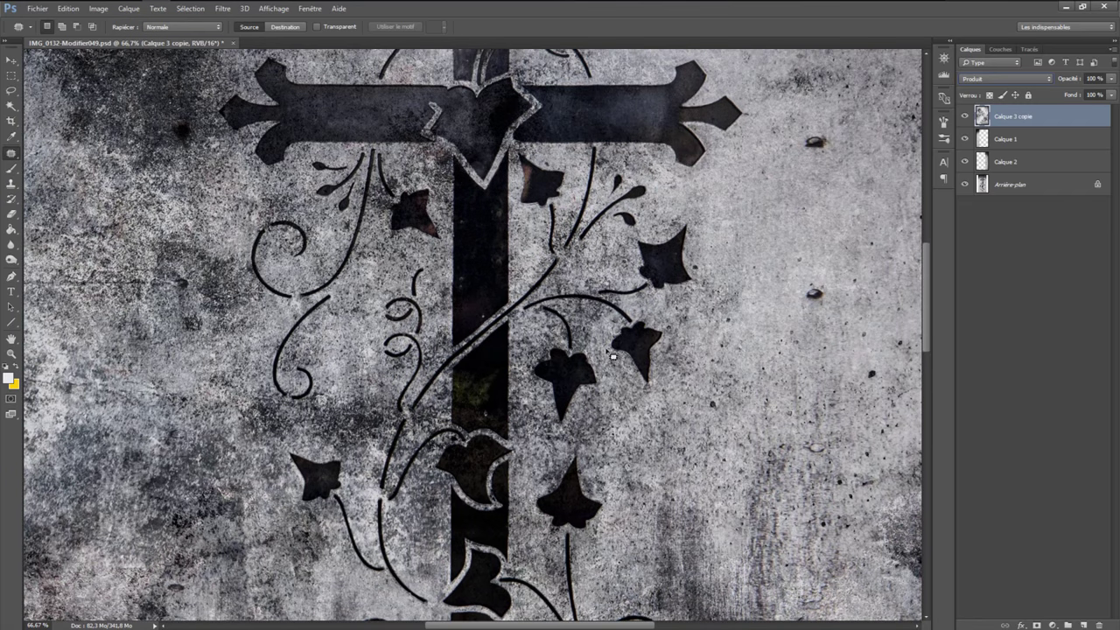
key(ctrl+minus)
key(ctrl+minus)
key(ctrl+minus)
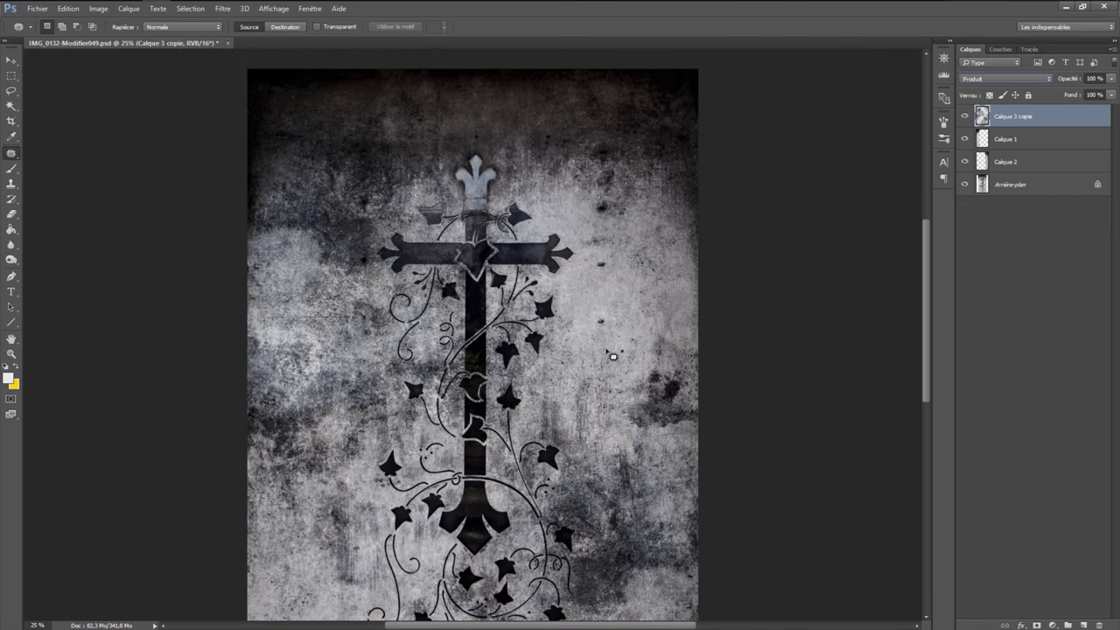
key(ctrl+minus)
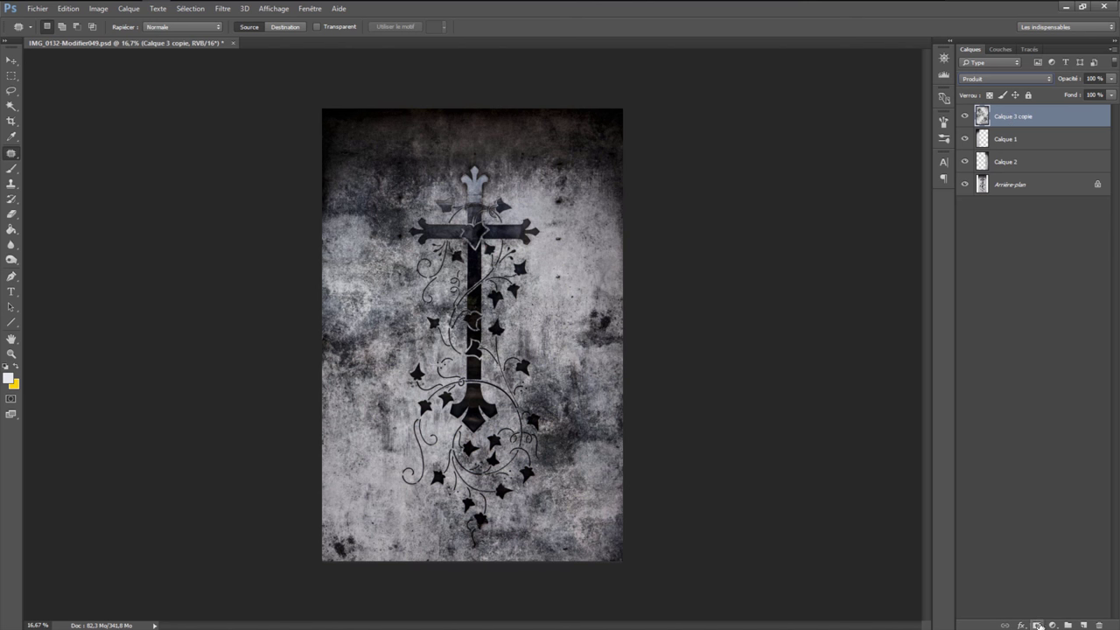
- Add a layer mask to the texture layer and draw a tall elliptical selection around the cross
click(1037, 624)
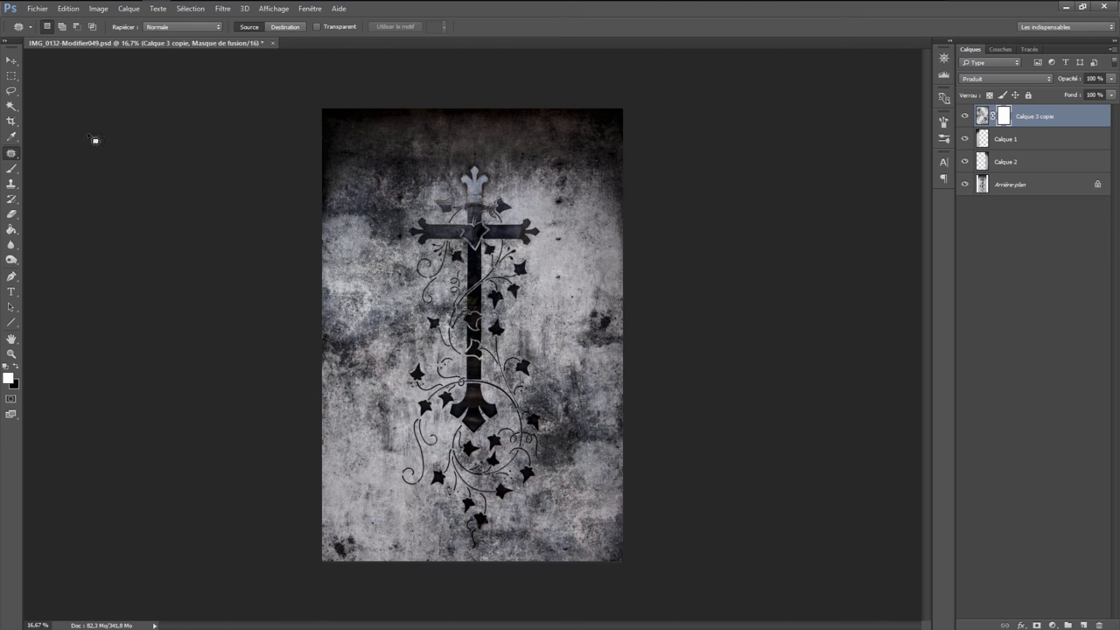
click(12, 78)
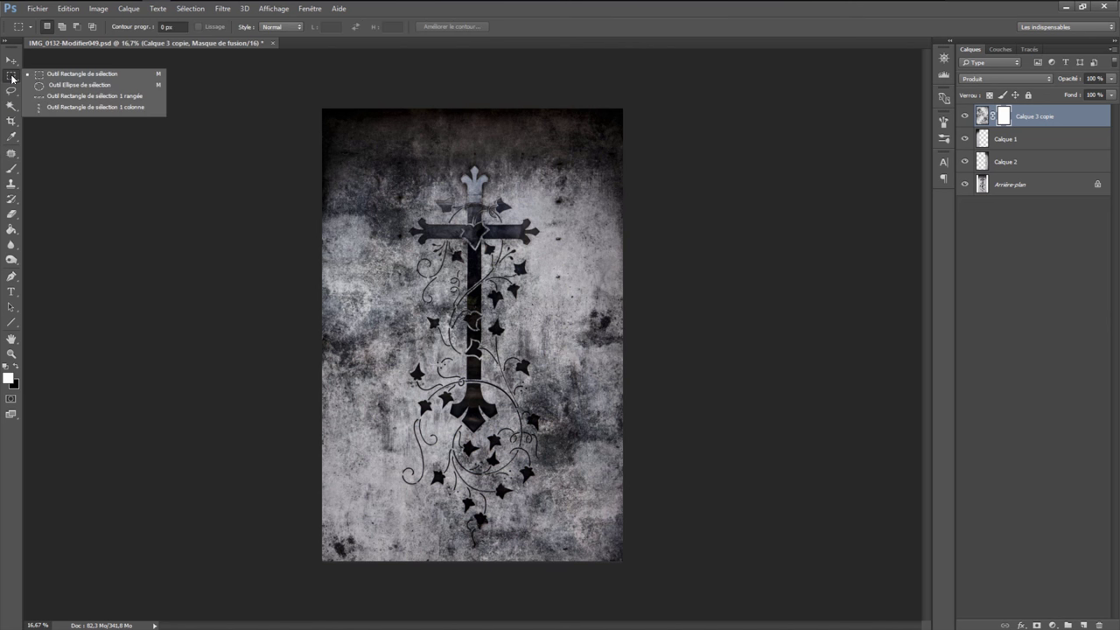
click(57, 86)
drag(479, 236, 591, 490)
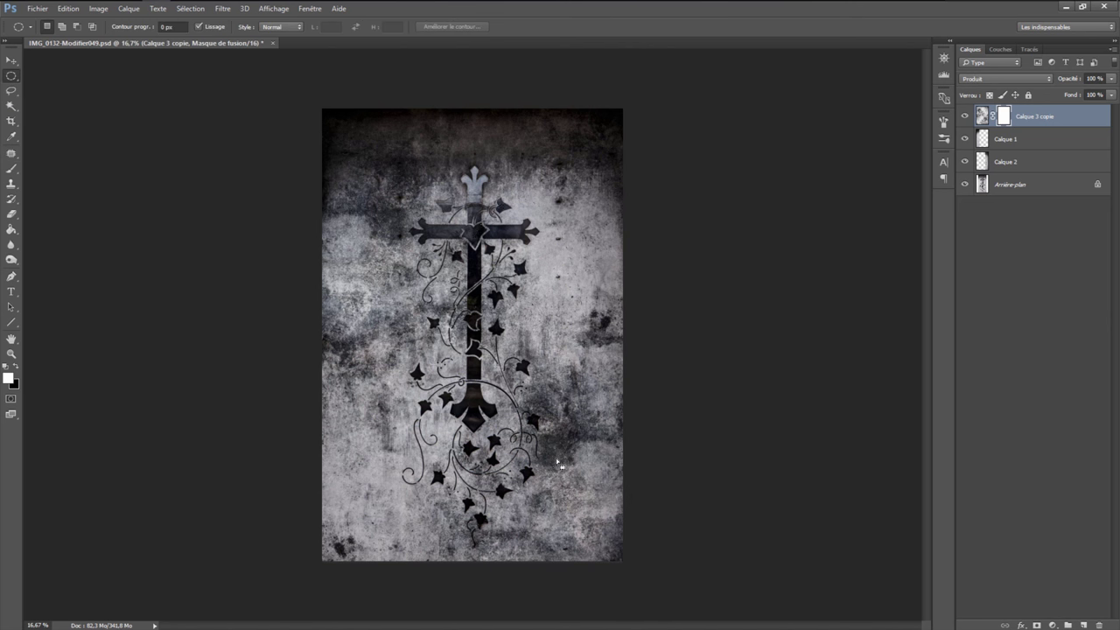
drag(546, 388, 469, 336)
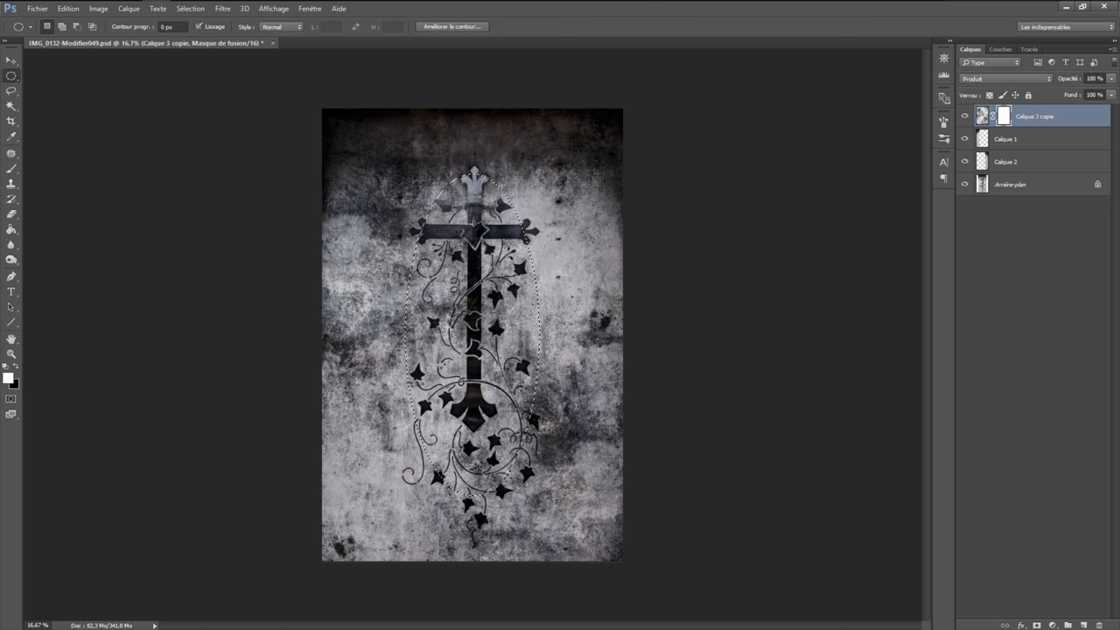
drag(422, 155, 568, 516)
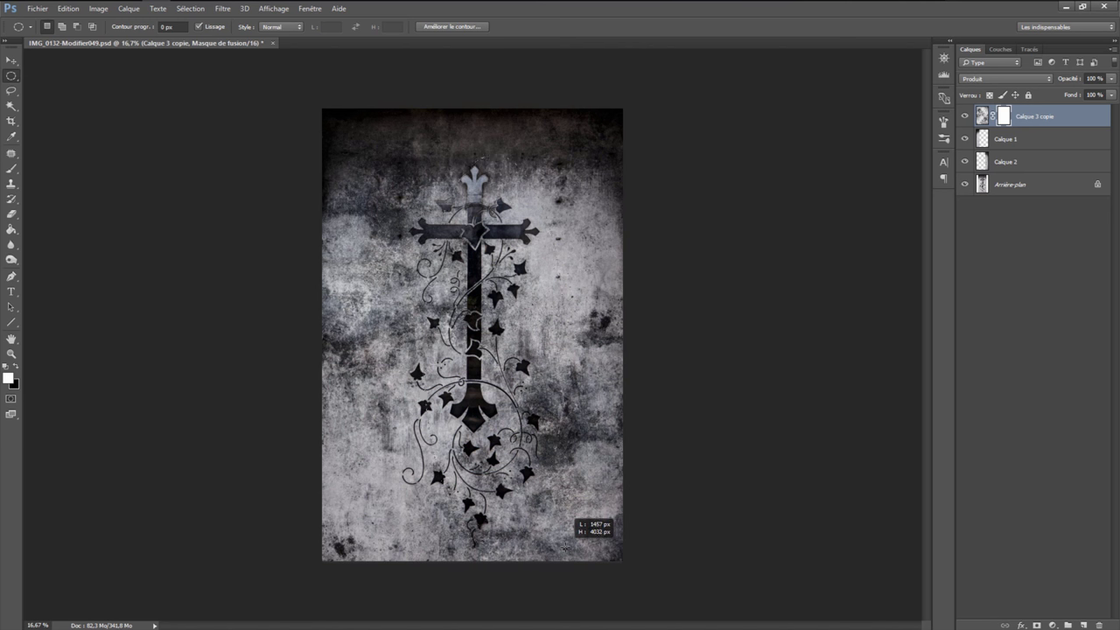
drag(569, 516, 551, 542)
drag(476, 350, 490, 360)
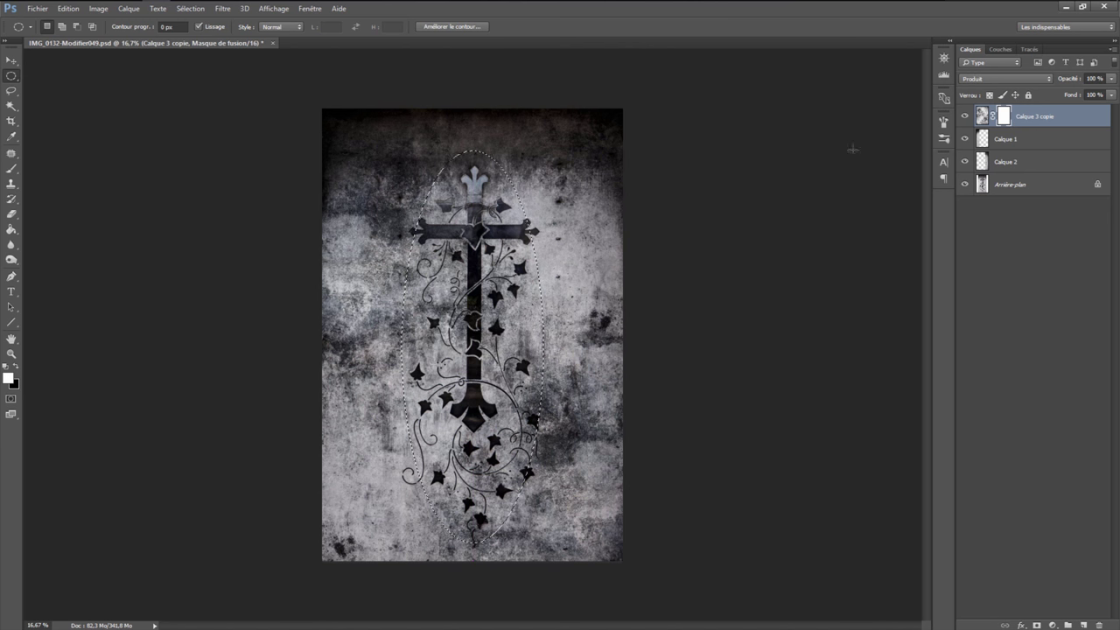
click(75, 11)
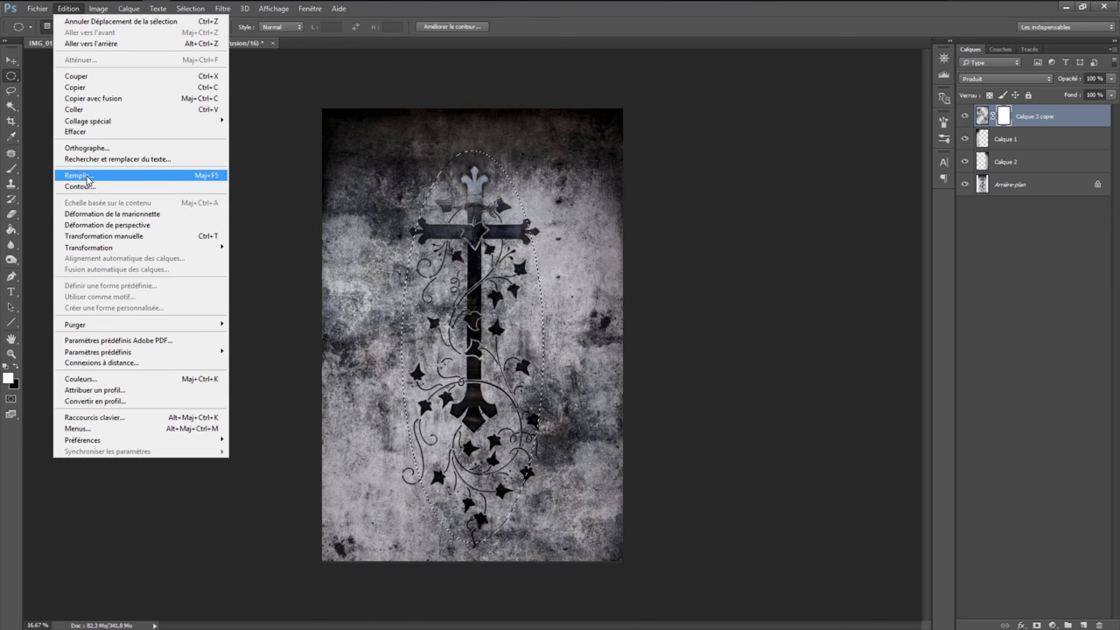
- Fill the ellipse in the mask with a near-black custom colour via Remplir, then deselect
click(88, 177)
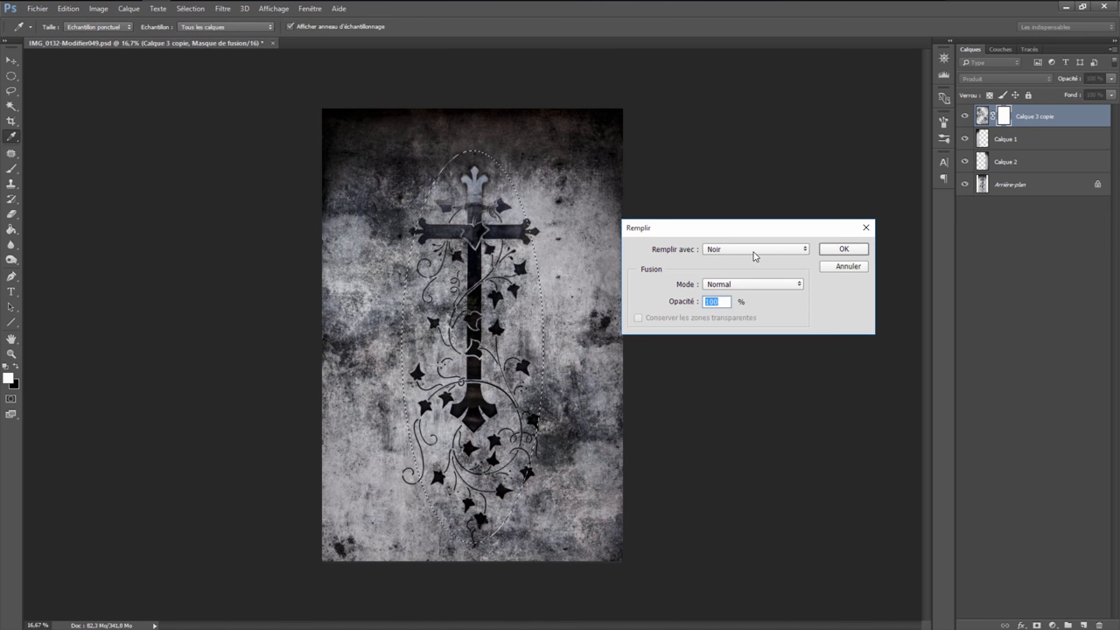
click(754, 252)
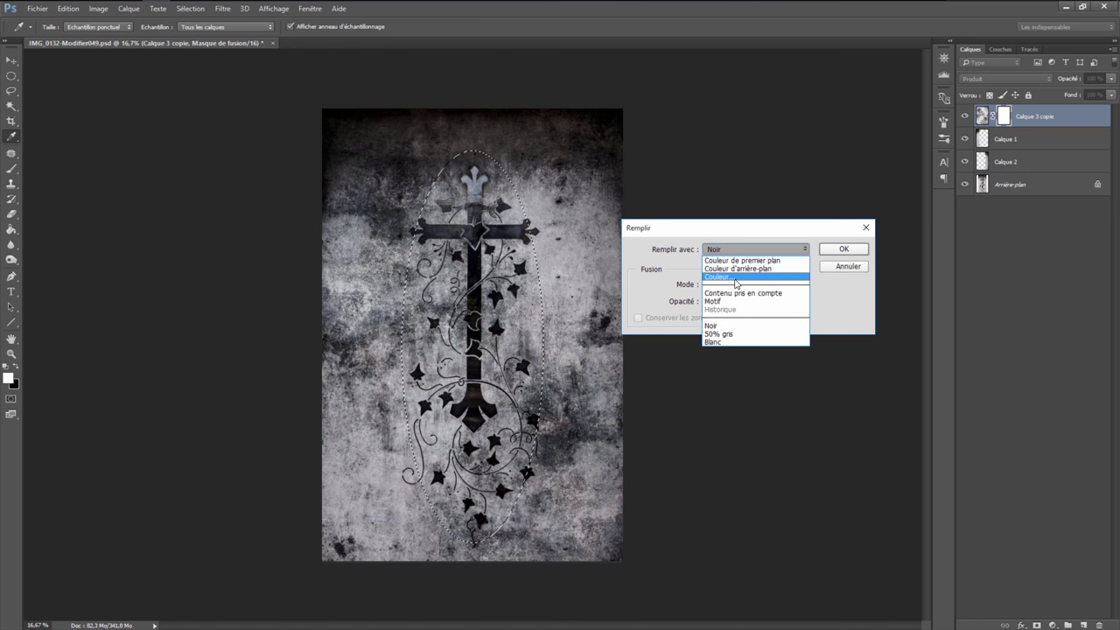
click(731, 277)
mouse_move(759, 506)
mouse_down()
mouse_move(704, 546)
mouse_move(688, 512)
mouse_up()
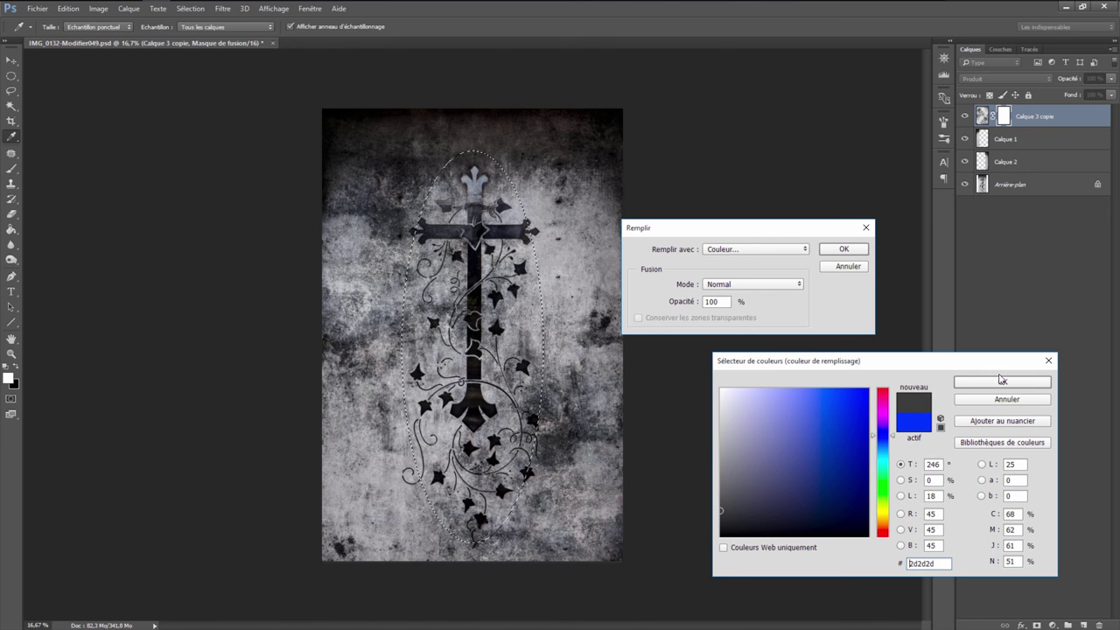
click(1003, 383)
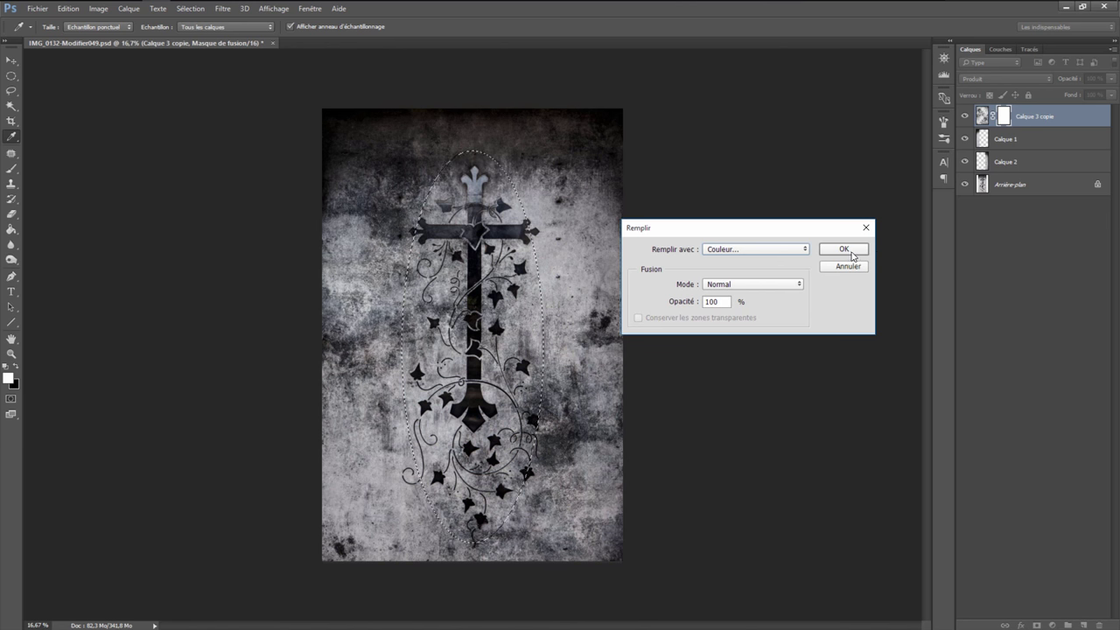
click(843, 249)
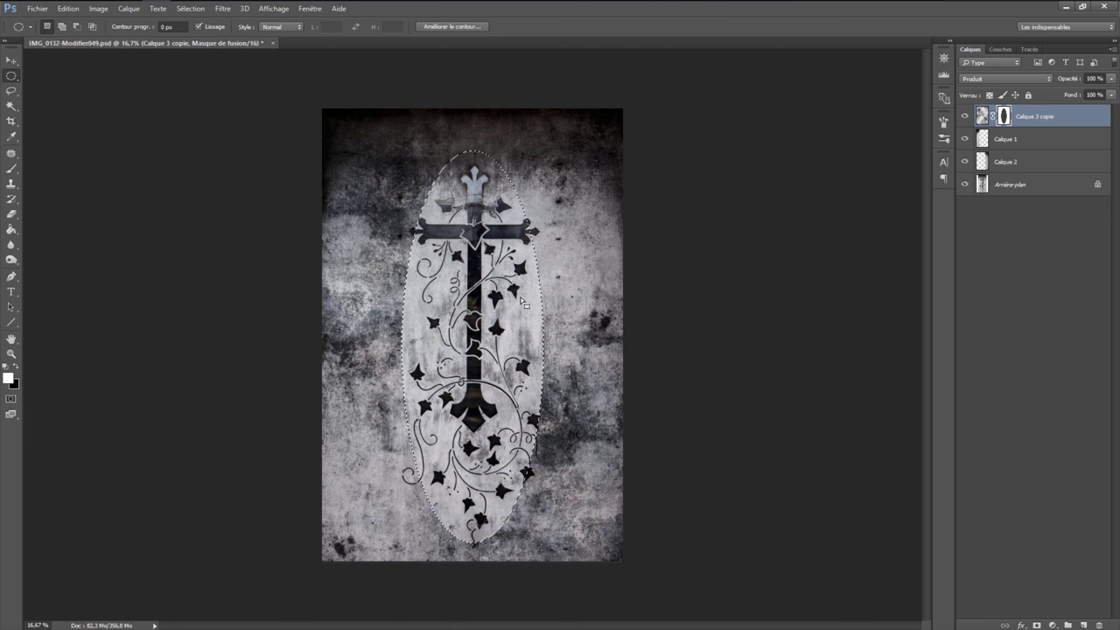
key(ctrl+d)
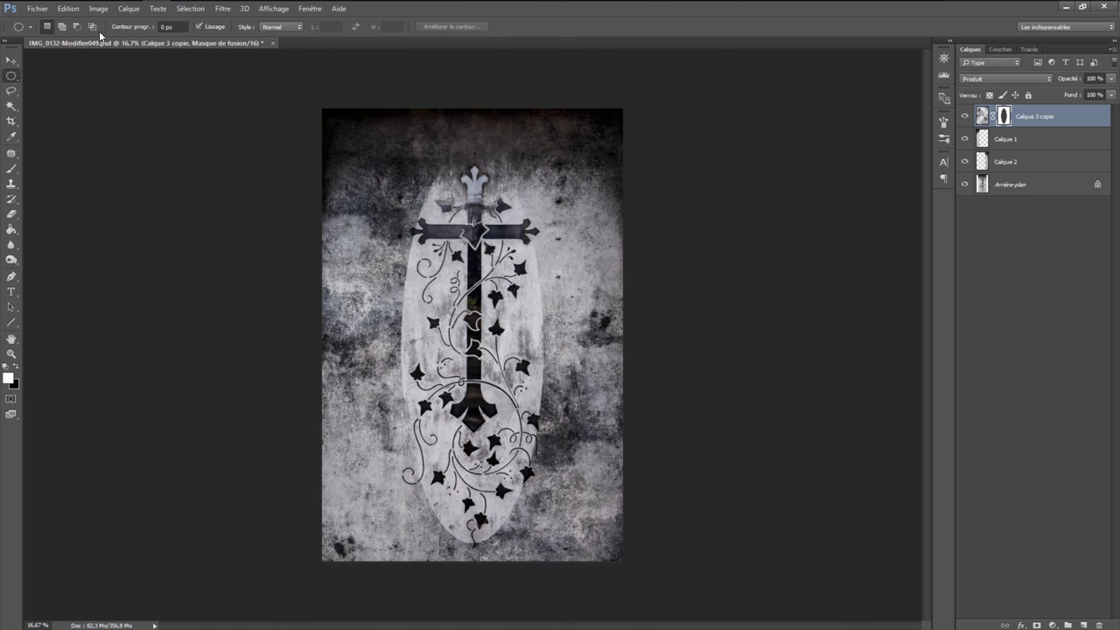
- Feather the mask with a Gaussian blur of about 106 px, then close and save the image
click(68, 9)
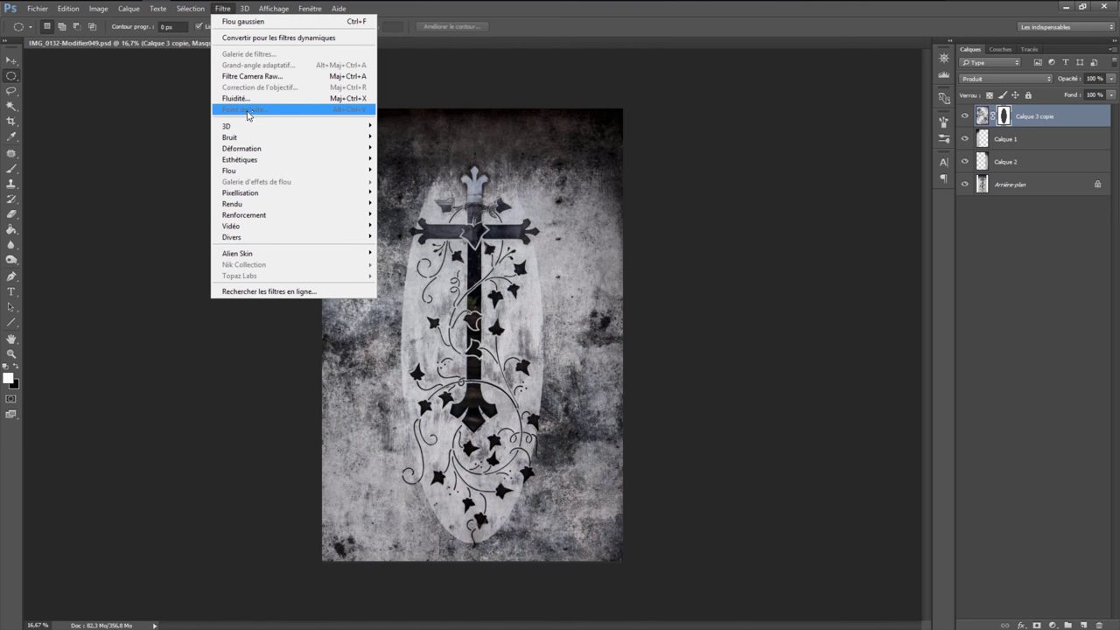
mouse_move(230, 170)
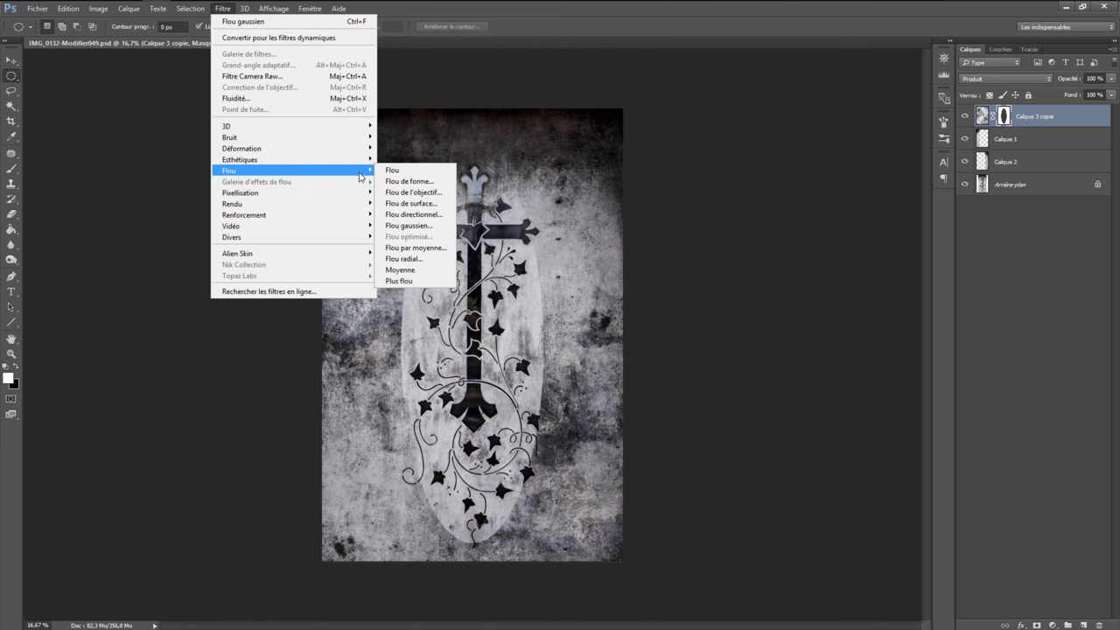
click(409, 225)
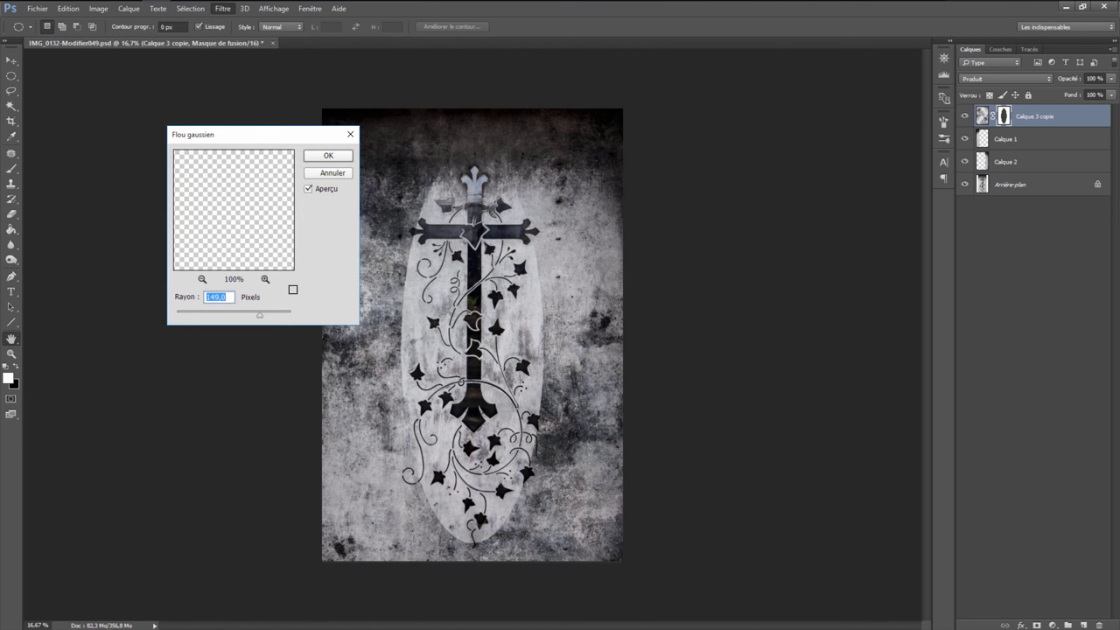
drag(262, 320, 173, 324)
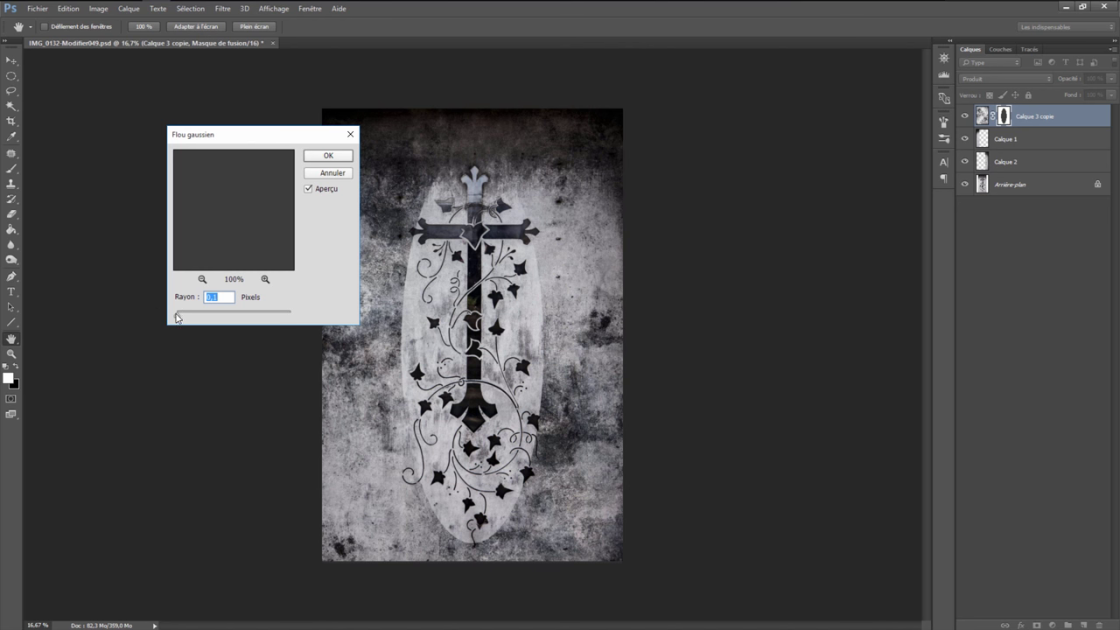
drag(178, 315, 209, 317)
drag(209, 317, 249, 317)
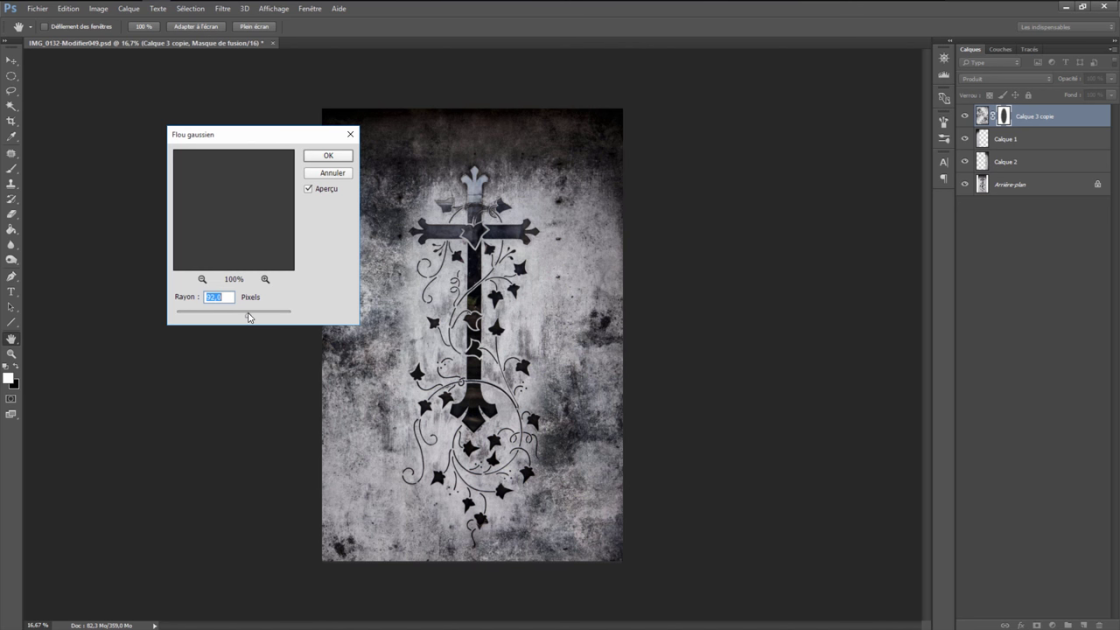
drag(248, 318, 251, 316)
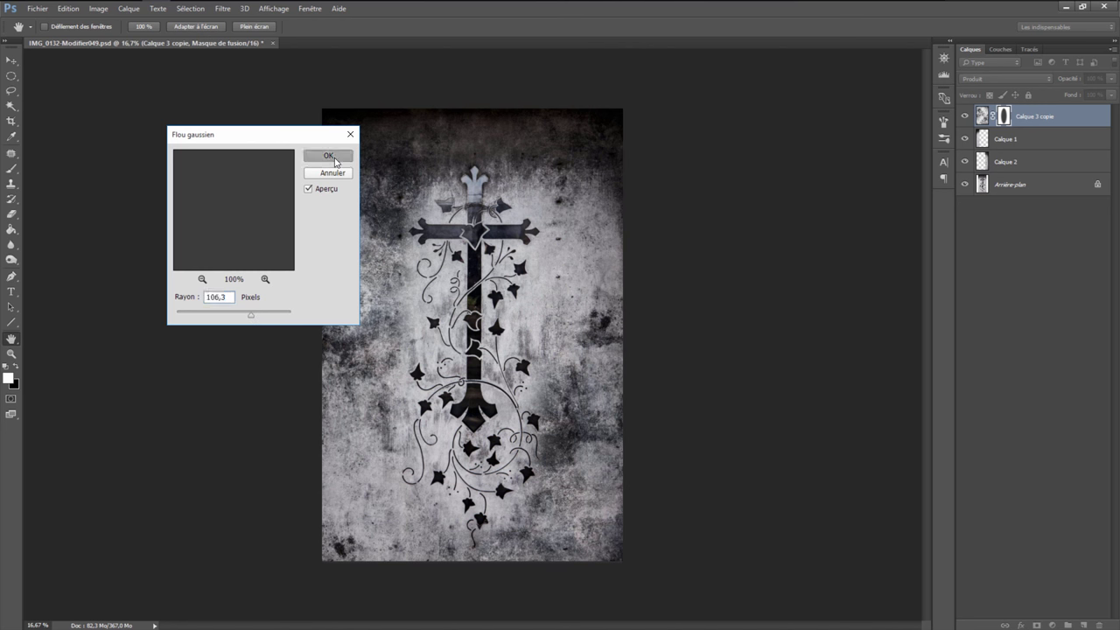
click(339, 160)
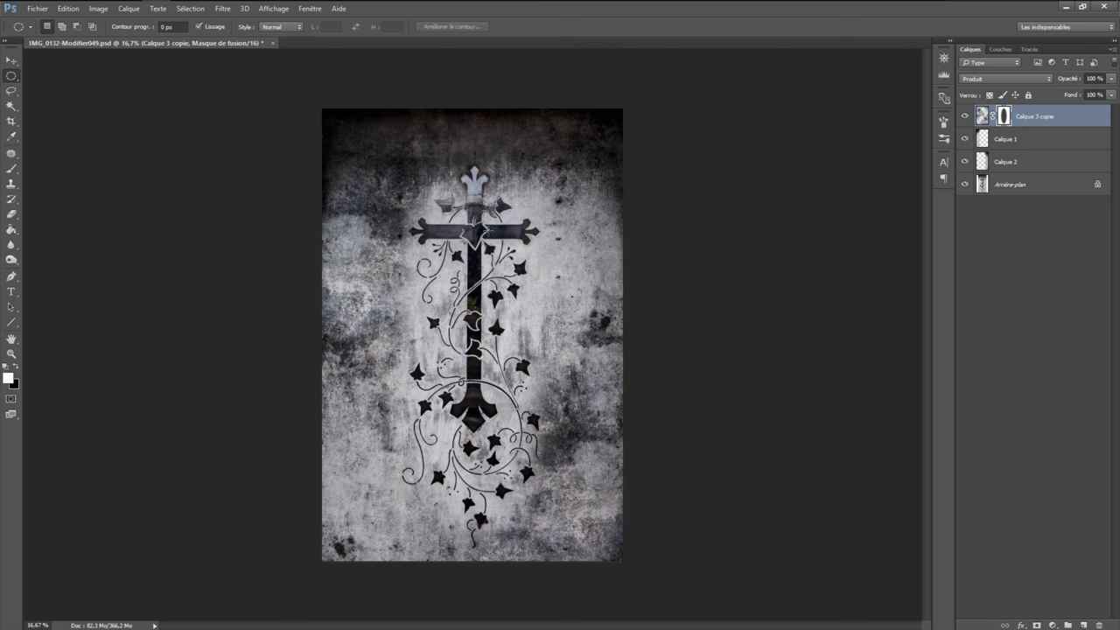
click(272, 44)
- Confirm saving, then draw a radial filter oval over the left side of the door
click(503, 241)
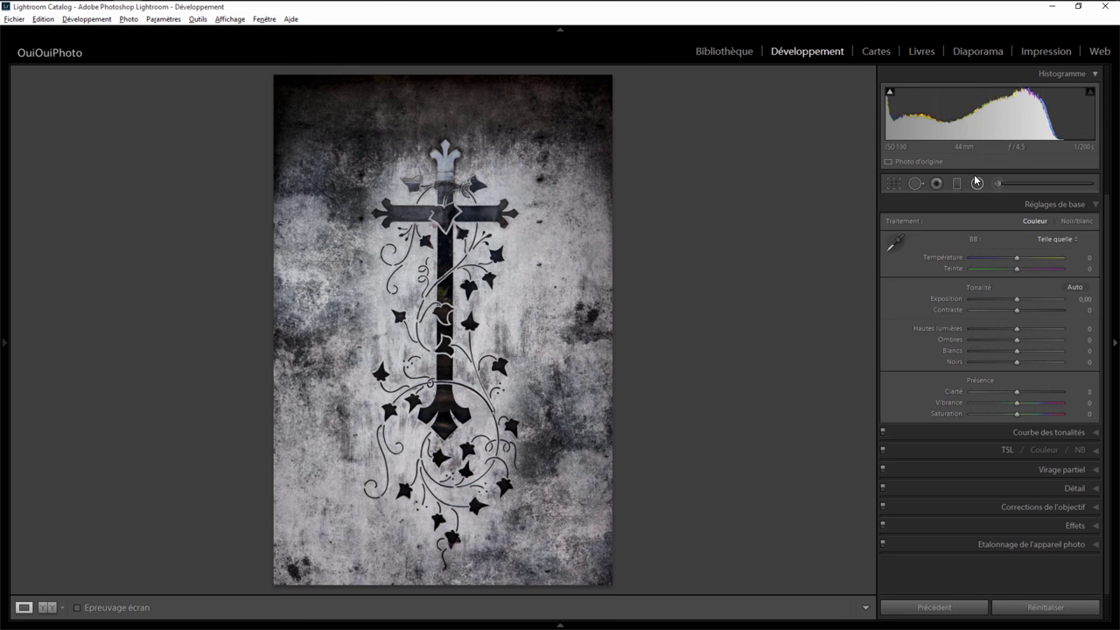
click(977, 182)
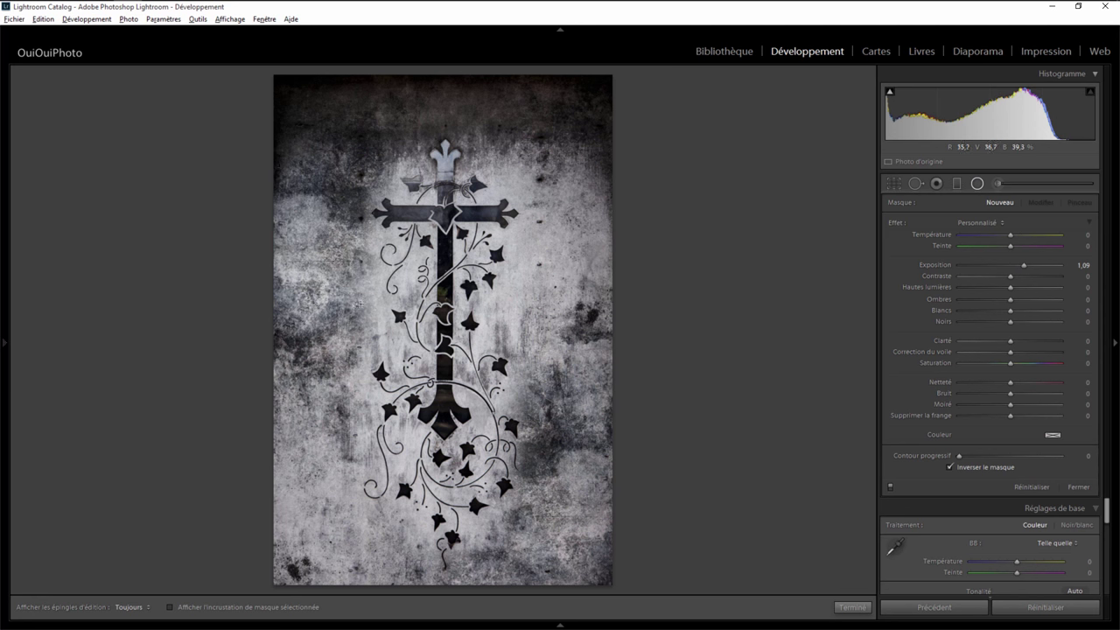
drag(306, 213, 384, 340)
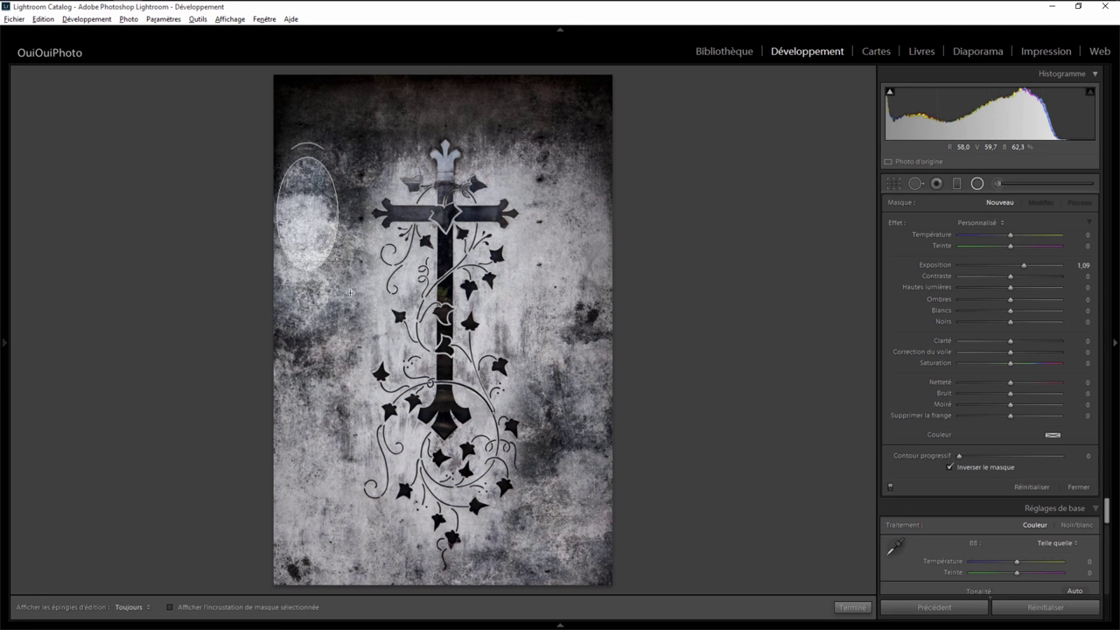
drag(306, 213, 313, 256)
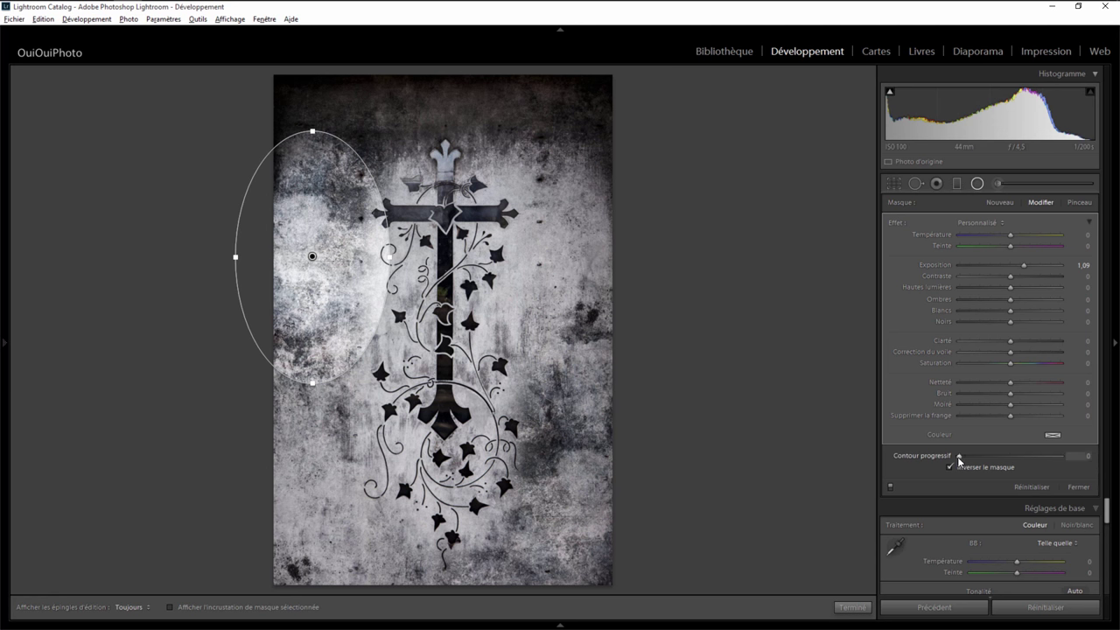
- Give the oval feather 44, saturation -63 and exposure about 0.90, then finish the filter
drag(959, 456, 1005, 459)
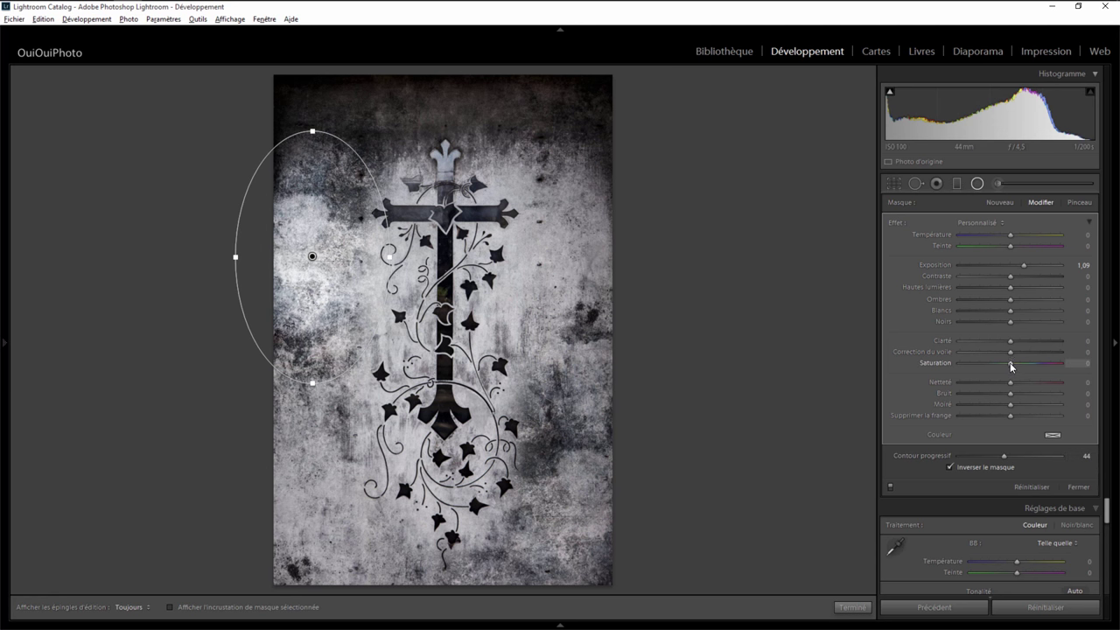
click(977, 363)
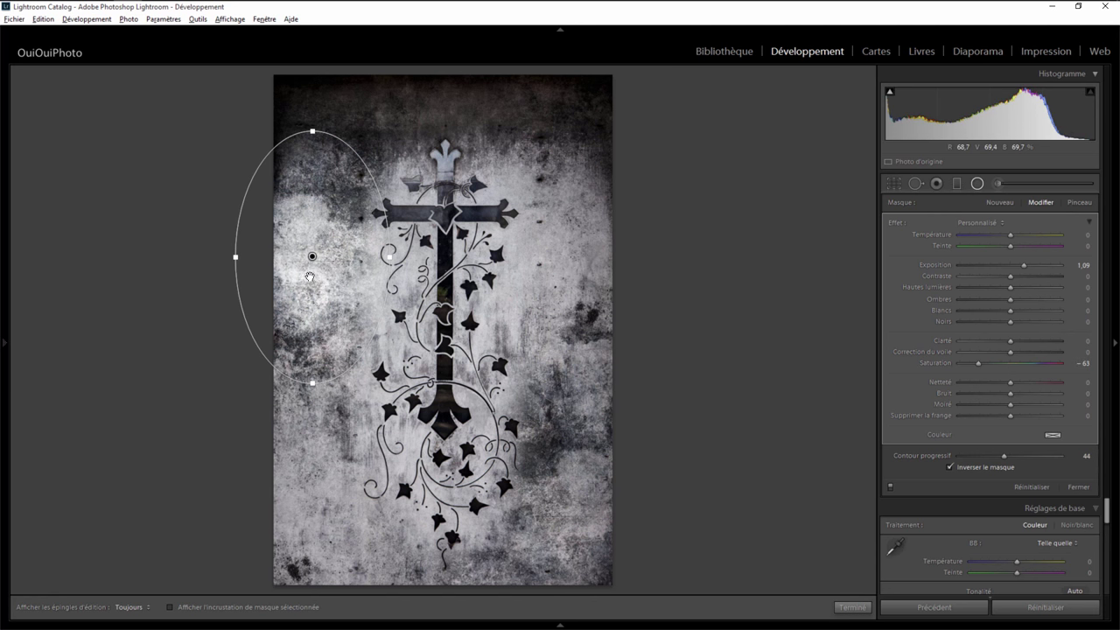
mouse_move(321, 254)
mouse_down()
mouse_move(341, 253)
mouse_move(330, 252)
mouse_up()
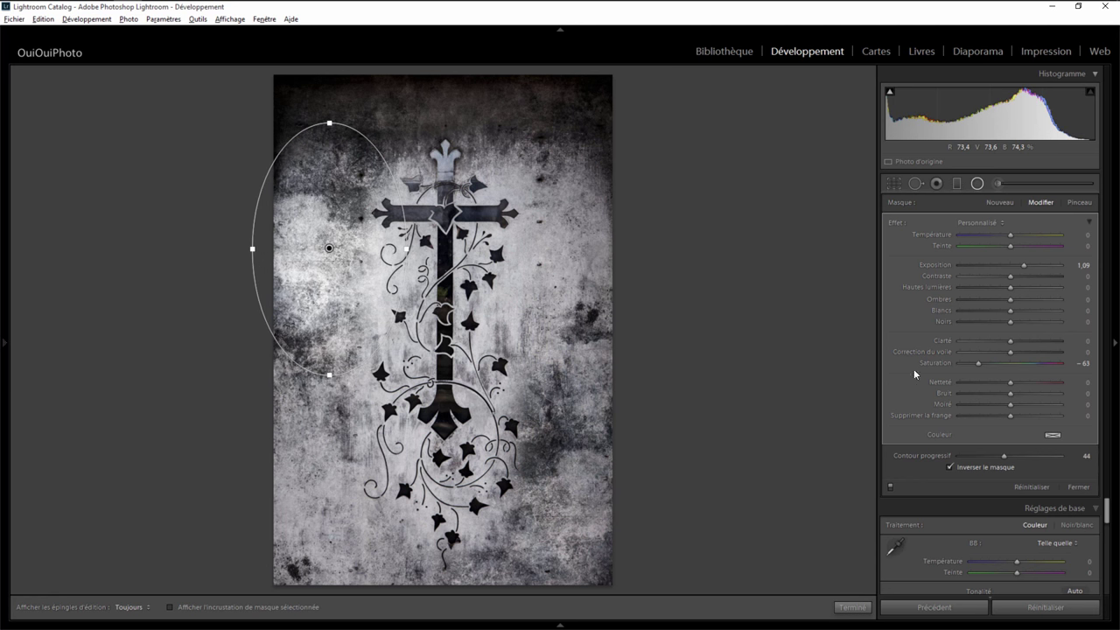
click(1022, 264)
drag(1022, 264, 1020, 264)
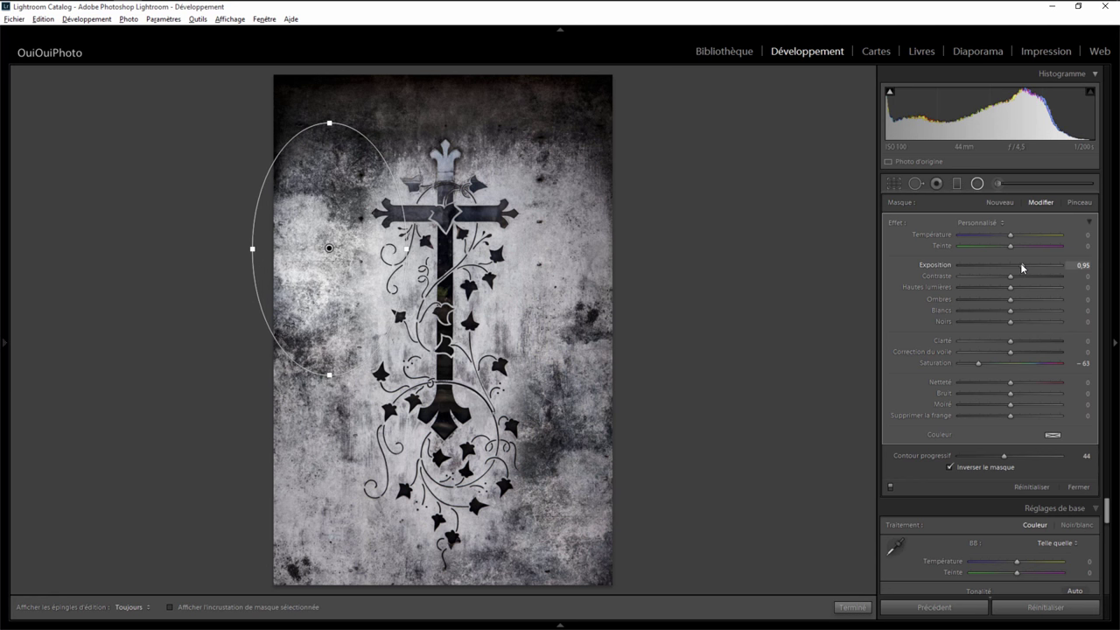
click(851, 606)
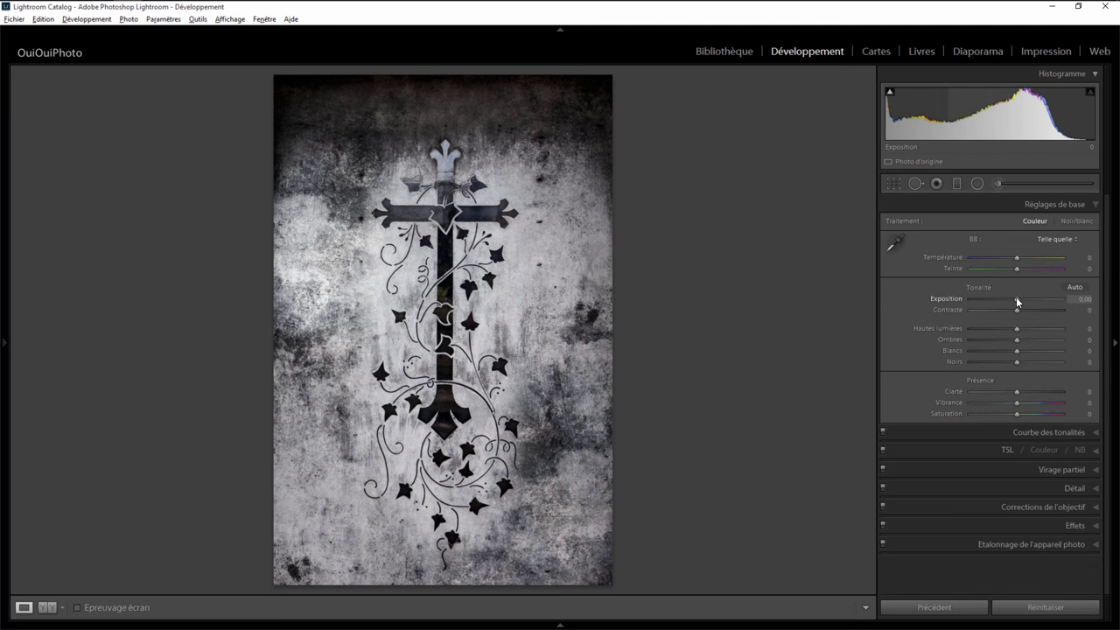
- Raise global exposure to +0.48 and prepare an Adjustment Brush with exposure 0.67
drag(1016, 297, 1021, 296)
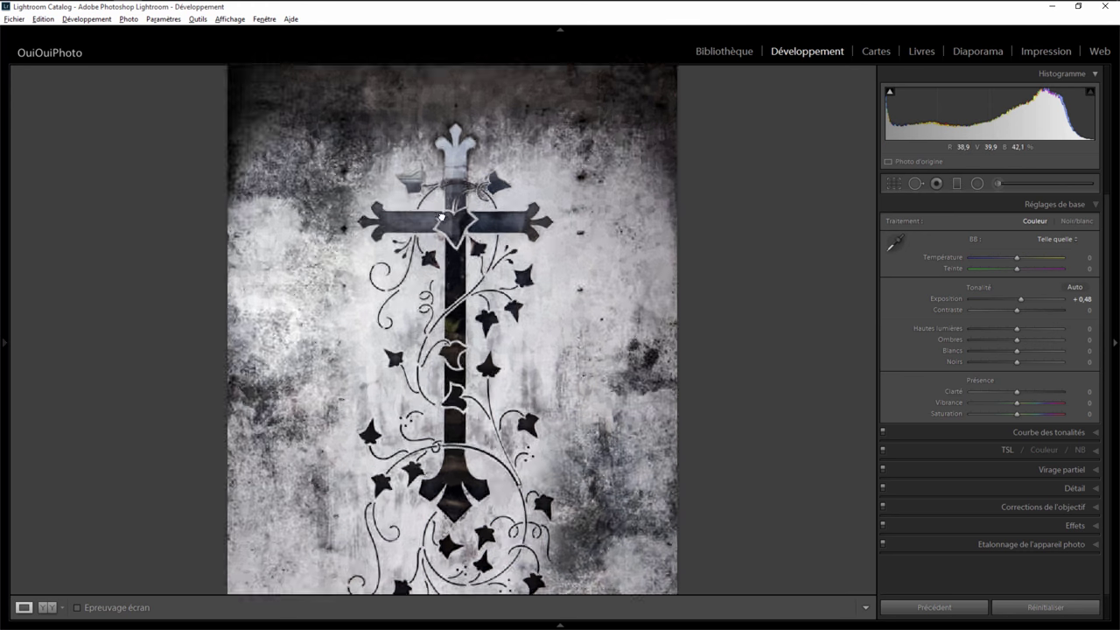
drag(437, 216, 871, 271)
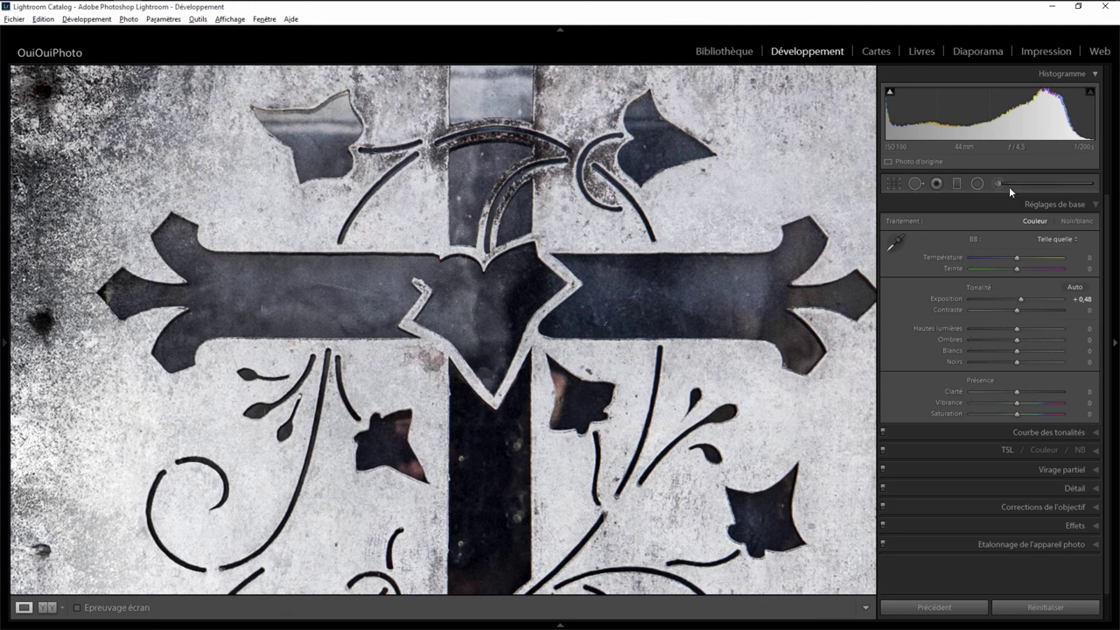
click(998, 183)
scroll(454, 254, down, 2)
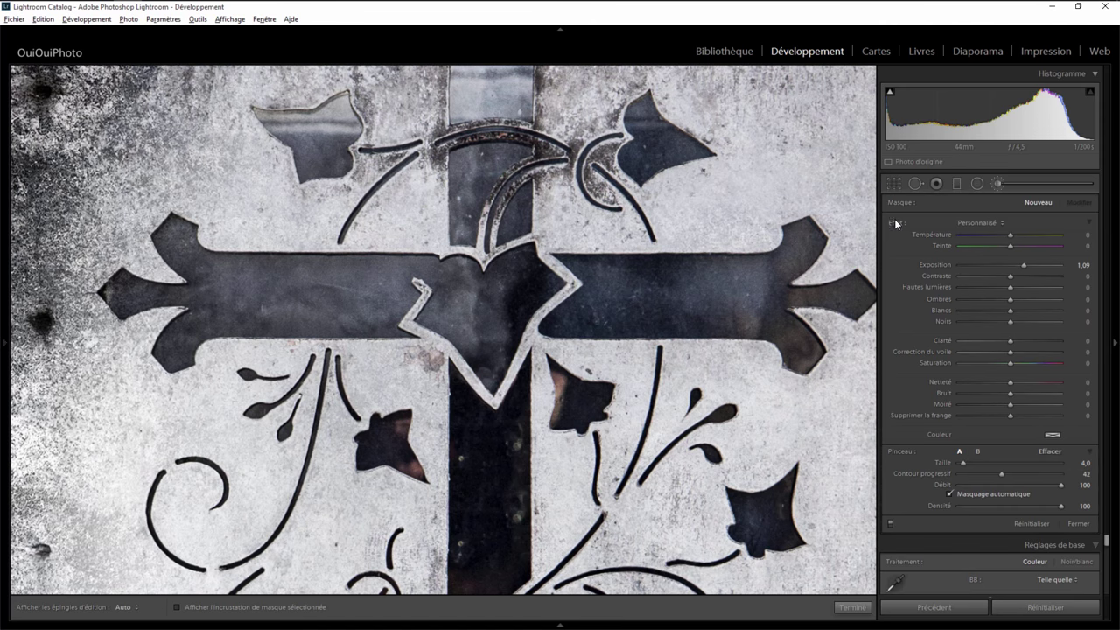
drag(1022, 266, 1016, 266)
- Brush extra brightness along the cross's heart outline and ivy leaf edges, then zoom out
key(h)
mouse_move(442, 254)
mouse_down()
mouse_move(539, 238)
mouse_move(573, 280)
mouse_move(492, 403)
mouse_move(438, 341)
mouse_move(401, 322)
mouse_move(427, 292)
mouse_move(415, 281)
mouse_up()
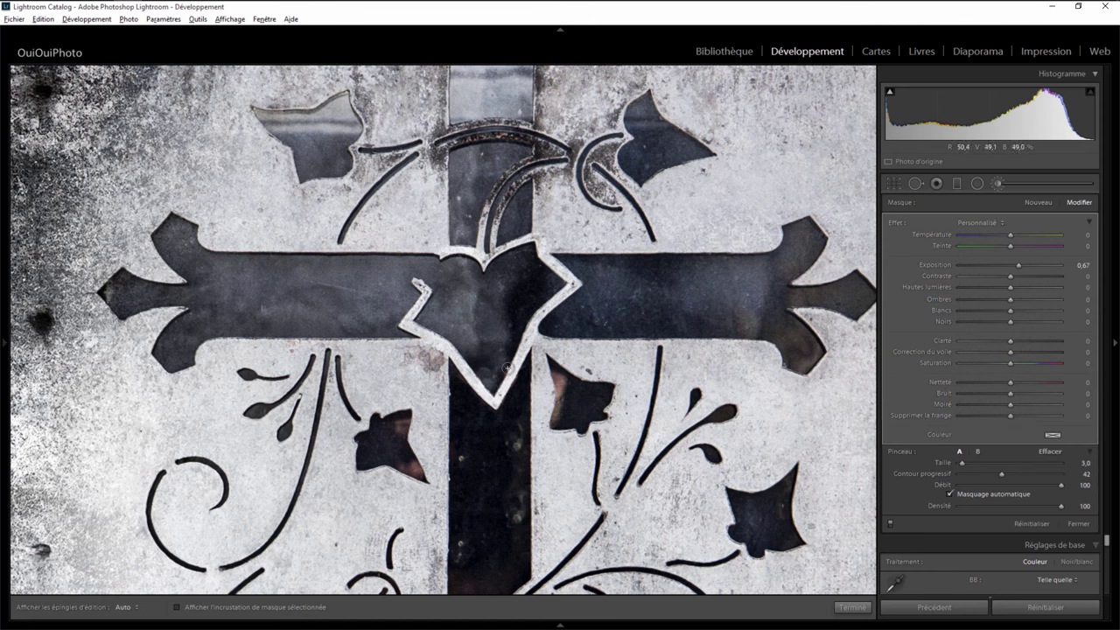
mouse_move(528, 429)
mouse_down()
mouse_move(497, 156)
mouse_move(499, 52)
mouse_up()
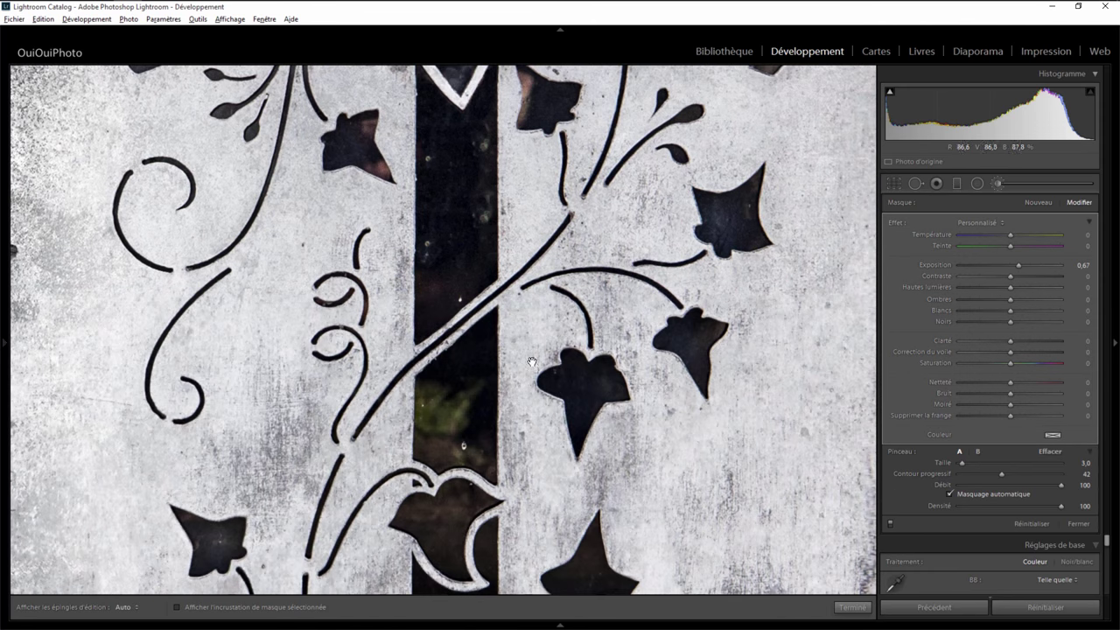
mouse_move(419, 489)
mouse_down()
mouse_move(480, 332)
mouse_move(506, 326)
mouse_move(548, 352)
mouse_move(516, 383)
mouse_move(515, 437)
mouse_move(490, 442)
mouse_move(421, 384)
mouse_move(447, 346)
mouse_move(480, 339)
mouse_up()
key(h)
key(h)
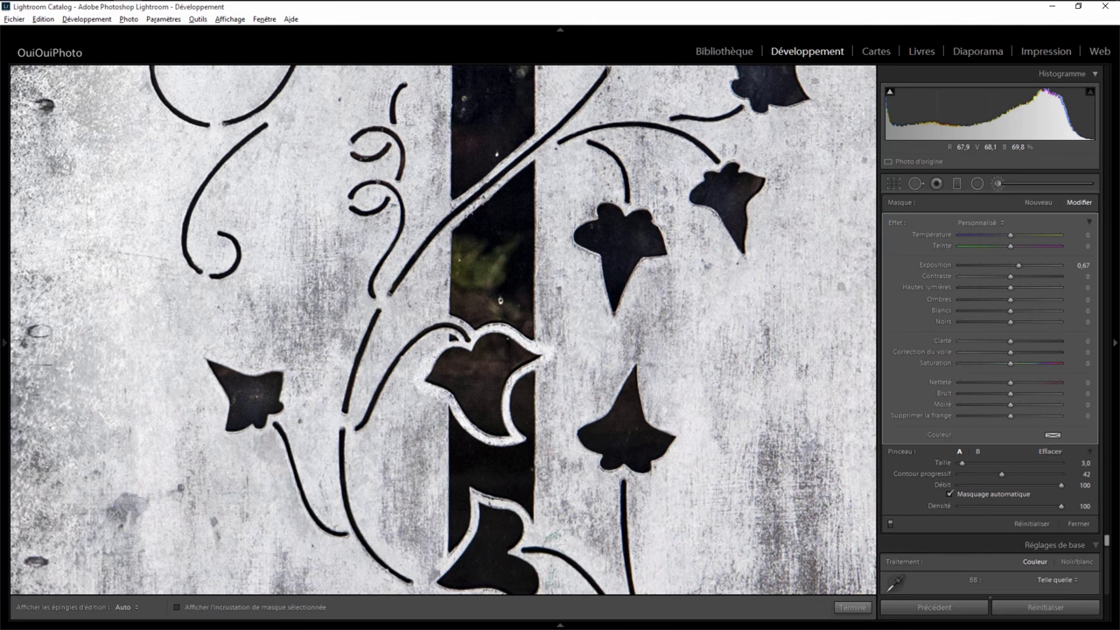
mouse_move(550, 470)
mouse_down()
mouse_move(533, 301)
mouse_move(503, 289)
mouse_move(544, 315)
mouse_move(537, 342)
mouse_move(557, 375)
mouse_move(552, 393)
mouse_move(539, 400)
mouse_move(446, 376)
mouse_move(480, 334)
mouse_move(493, 283)
mouse_up()
key(h)
key(h)
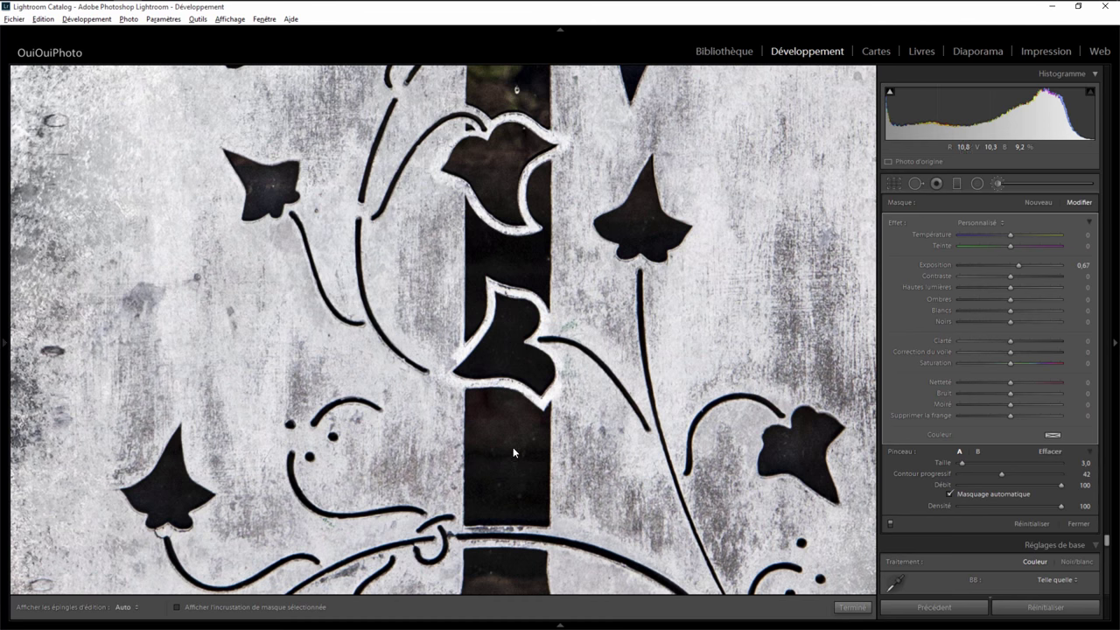
drag(522, 484, 514, 268)
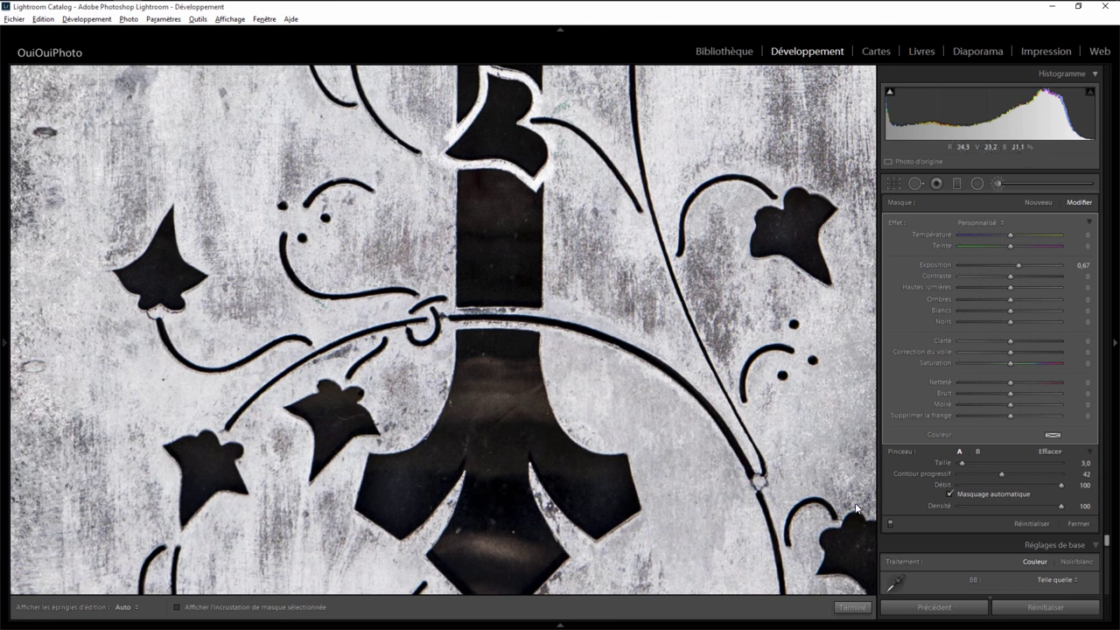
click(852, 607)
click(512, 269)
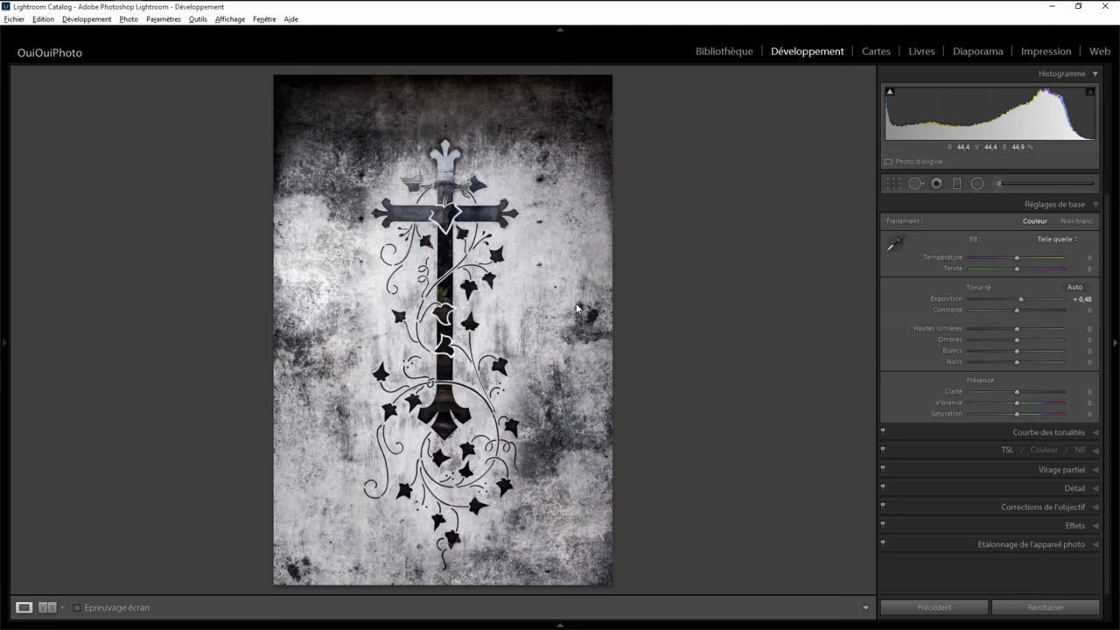
- Compare before/after, then open the third cross image large in the Library
key(Right)
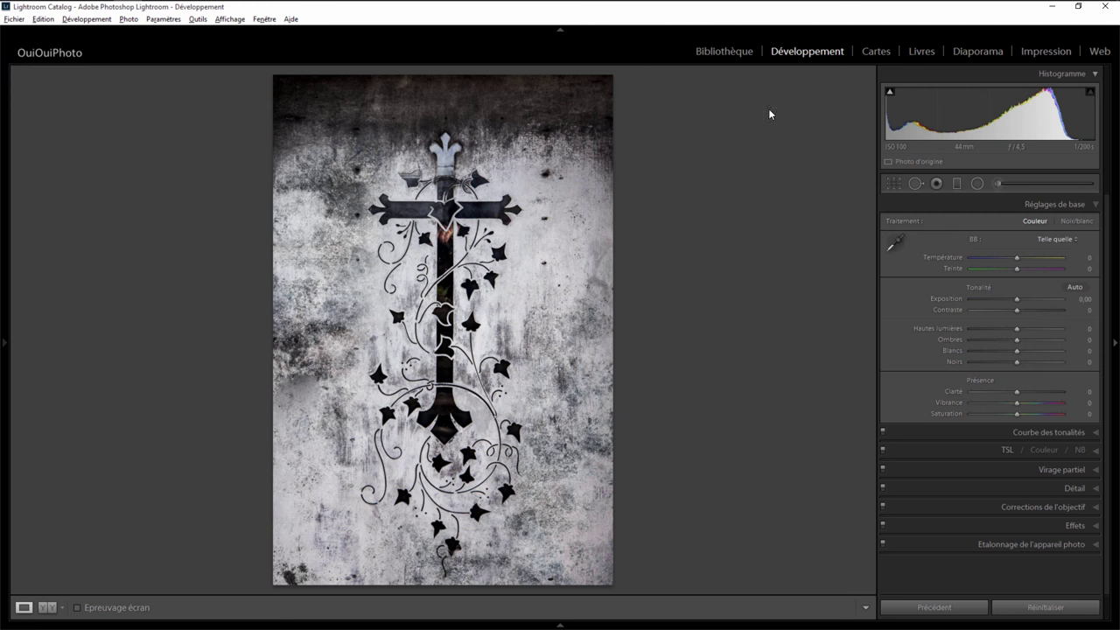
click(725, 51)
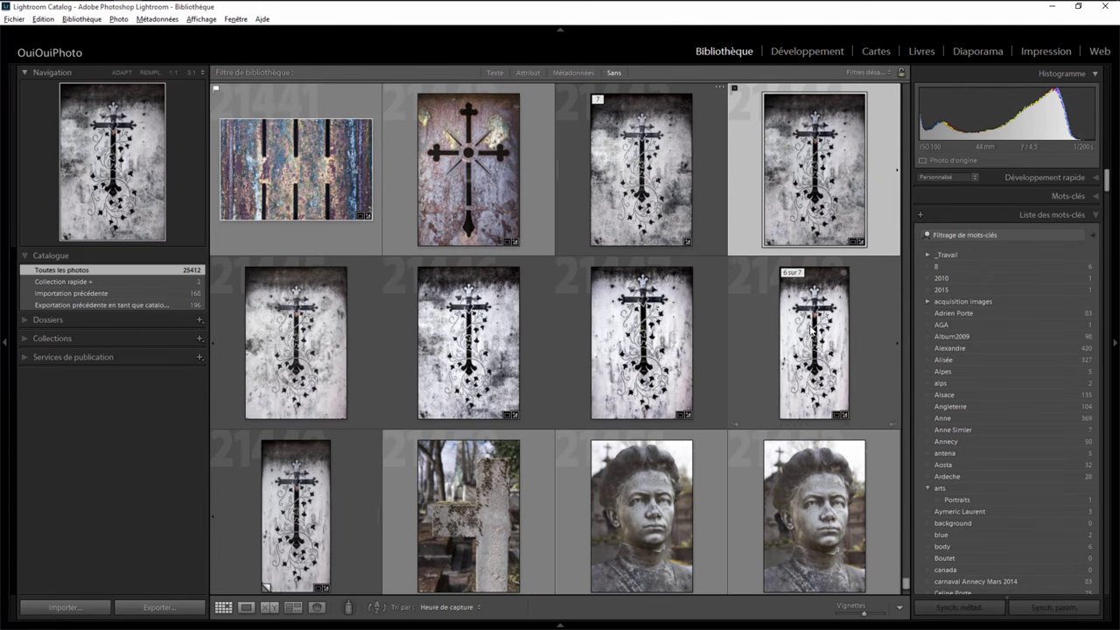
double_click(644, 170)
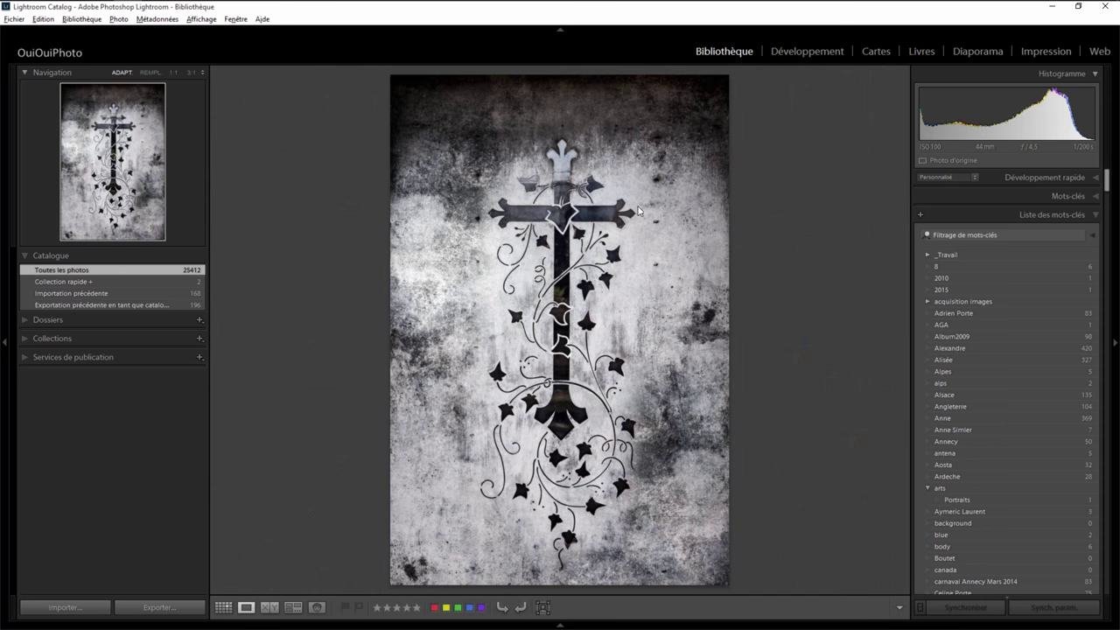
- Reset the original CR2 photo to defaults in Develop, then reselect the finished ivy-cross composite
click(560, 625)
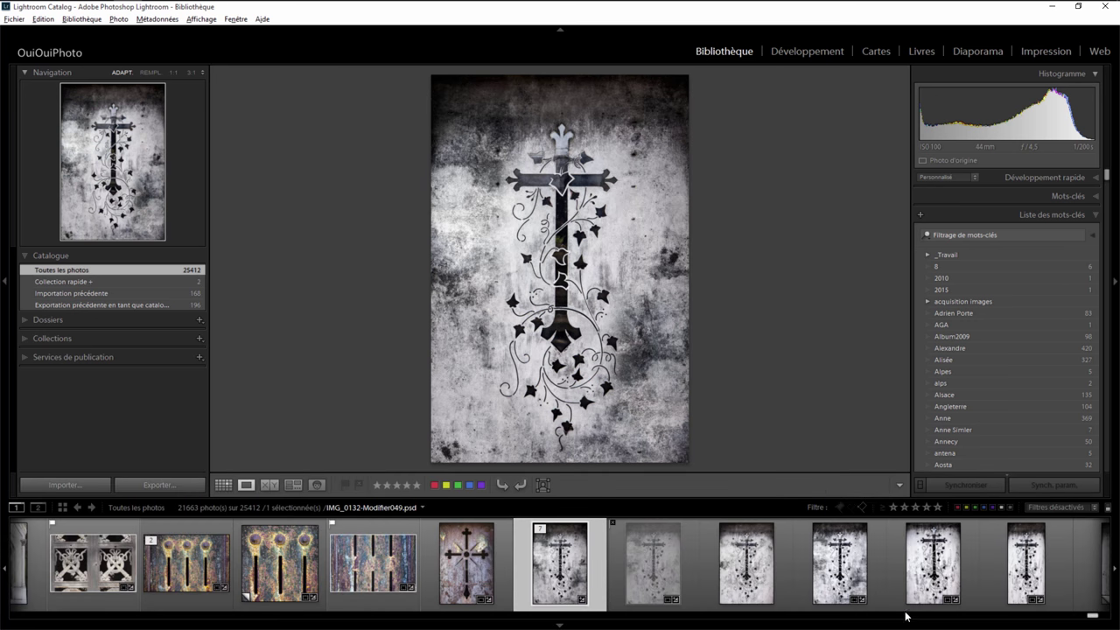
click(1020, 570)
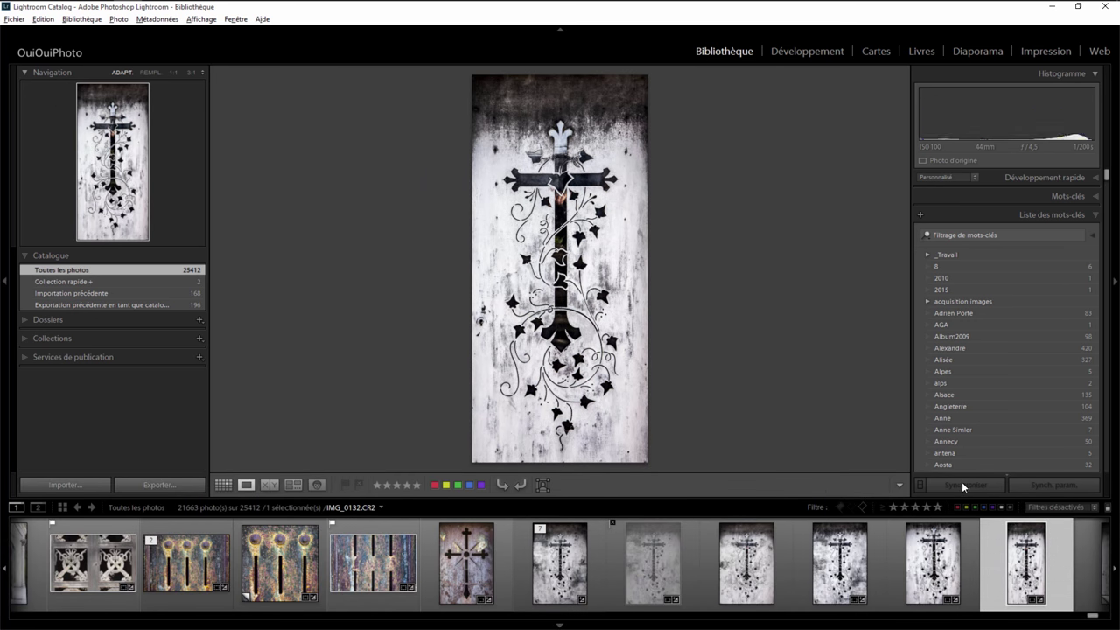
click(797, 53)
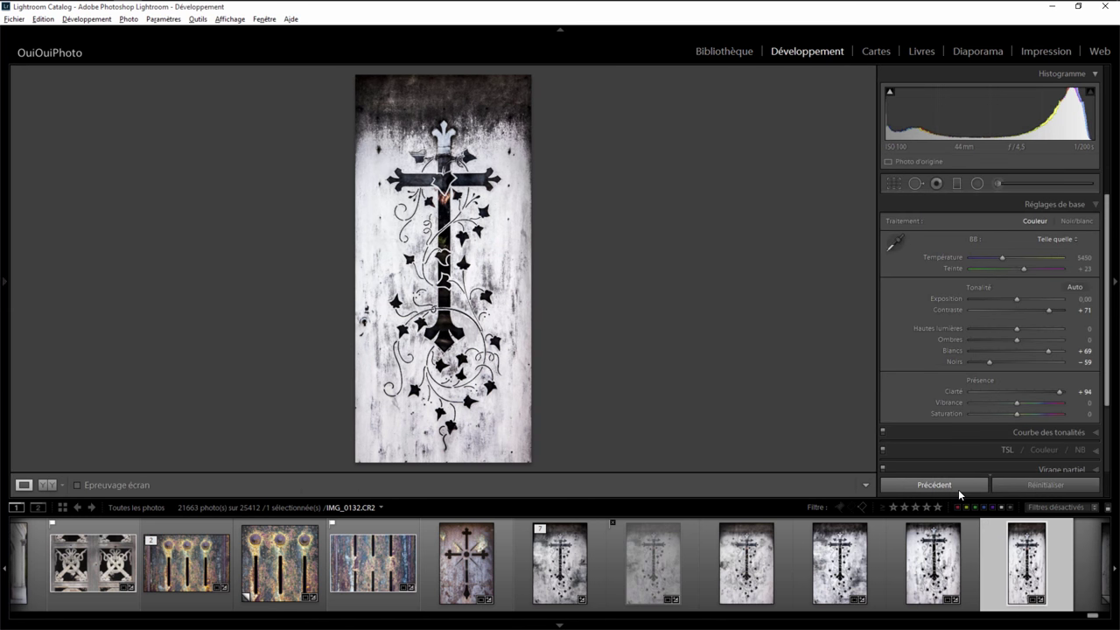
click(1033, 486)
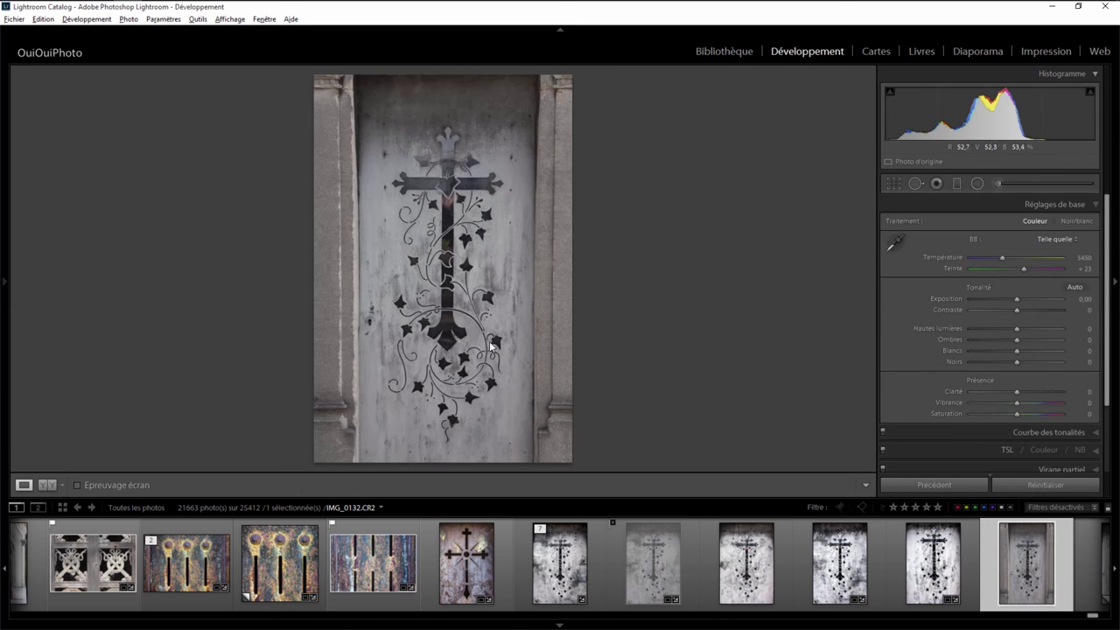
click(565, 581)
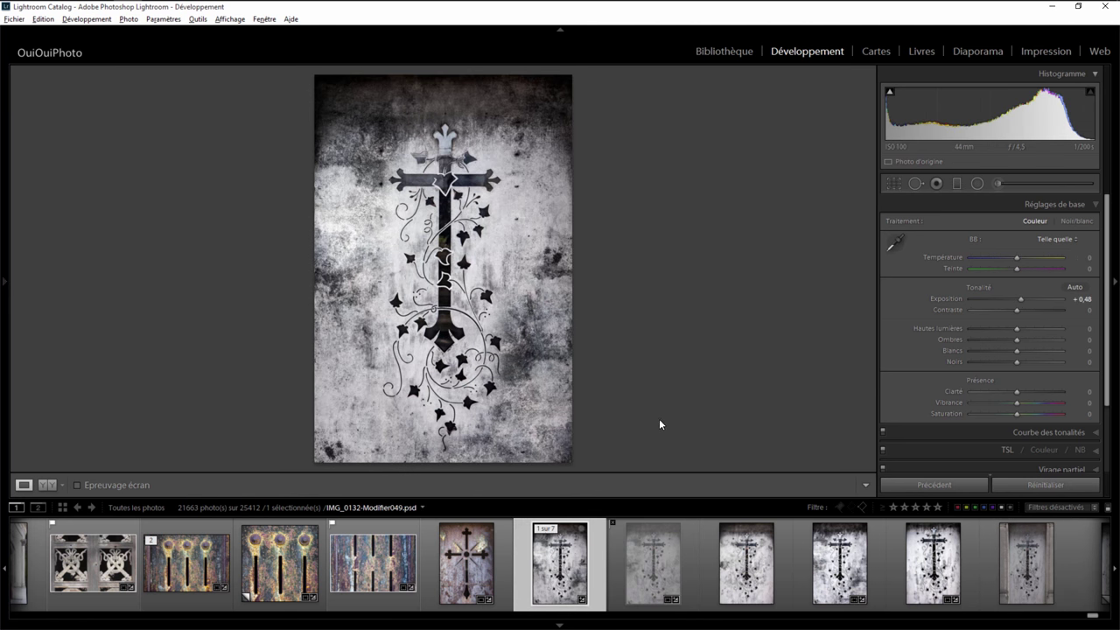